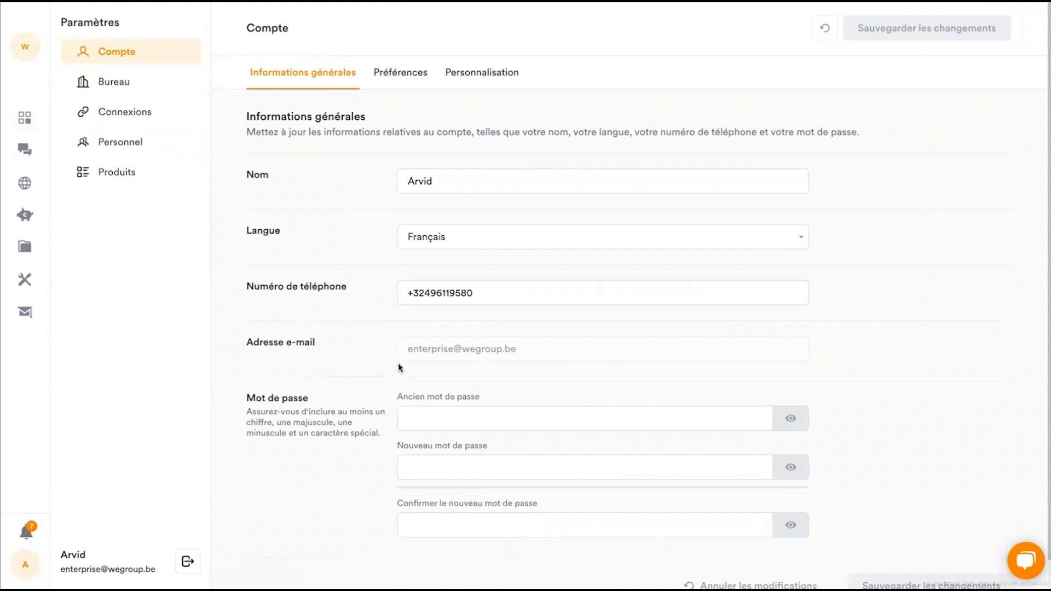
- Review the account preferences by toggling default maximum discounts and automatic offer export and restoring both, and view the assistant's personalisation settings
{"action": "mouse_move", "coordinate": [417, 355]}
{"action": "left_click", "coordinate": [408, 78]}
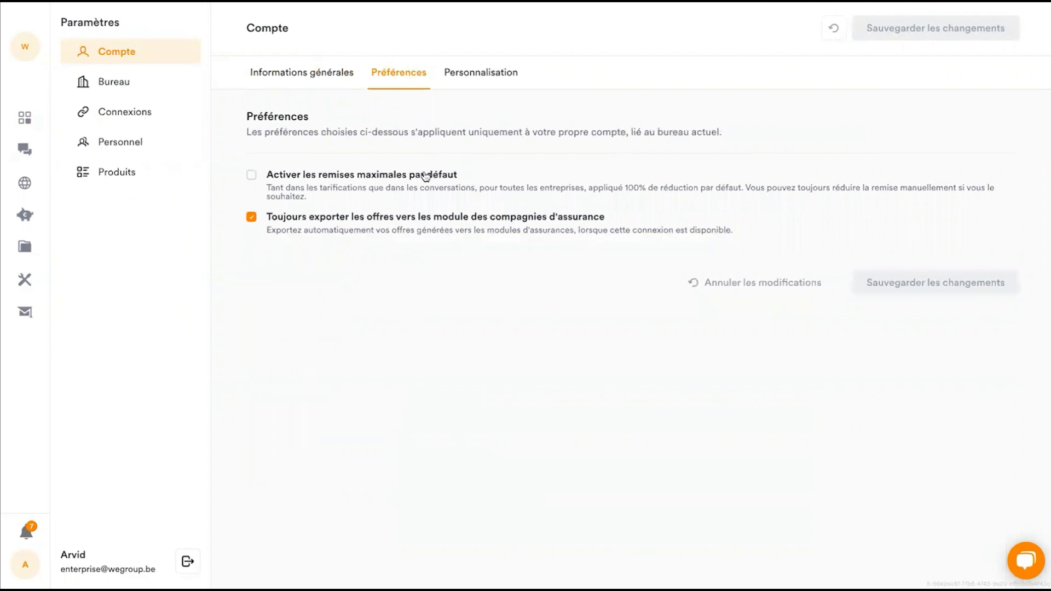
{"action": "left_click", "coordinate": [422, 177]}
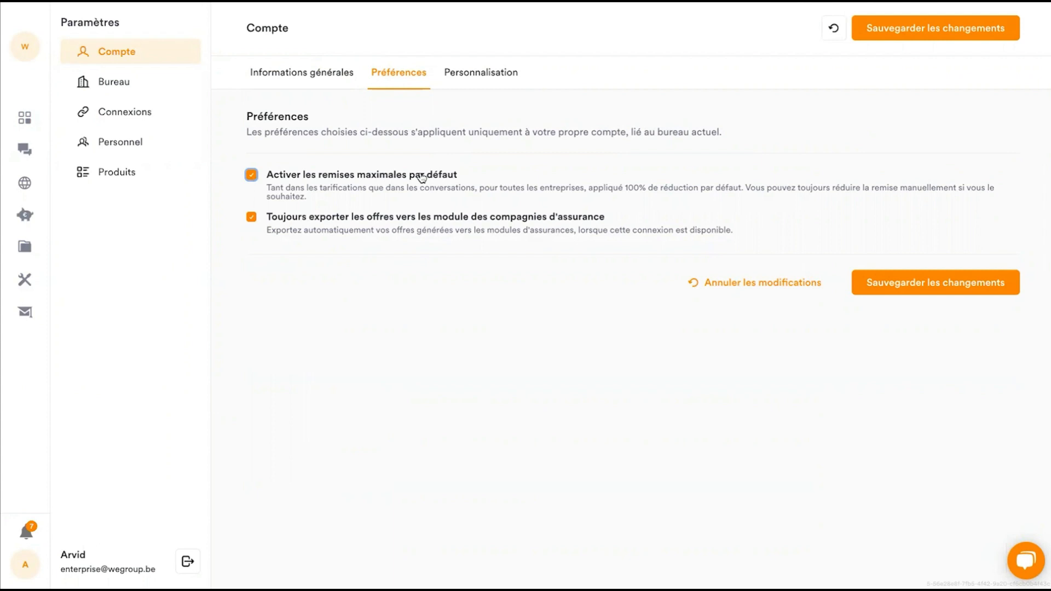
{"action": "left_click", "coordinate": [421, 177]}
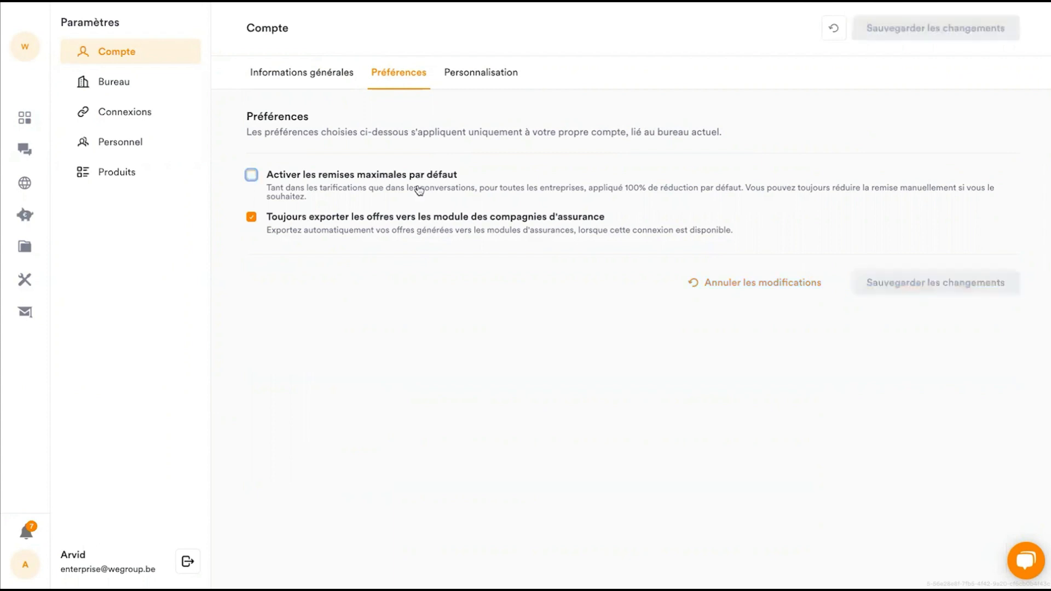
{"action": "left_click", "coordinate": [387, 223]}
{"action": "left_click", "coordinate": [387, 223]}
{"action": "left_click", "coordinate": [481, 85]}
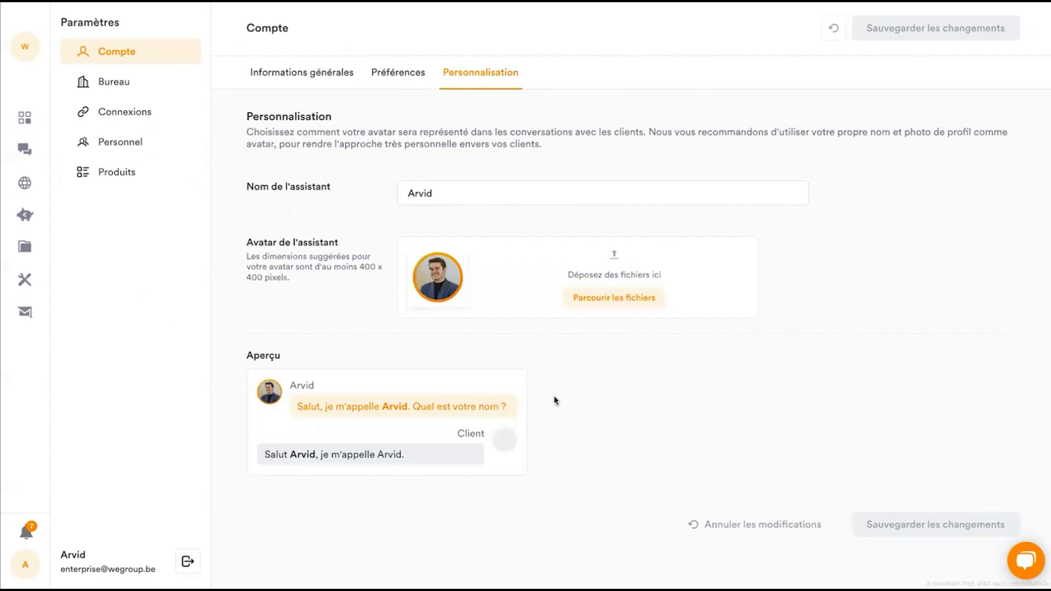
- Examine the office's general information, including its address, registration numbers, contact details and website links
{"action": "left_click", "coordinate": [134, 88]}
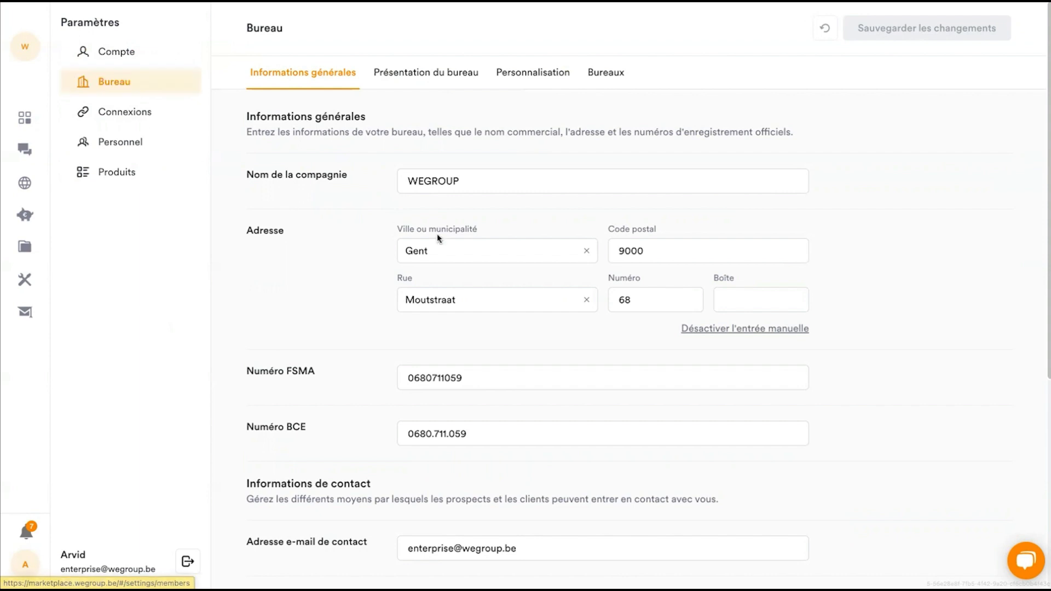
{"action": "scroll", "coordinate": [438, 236], "scroll_direction": "down", "scroll_amount": 2}
{"action": "scroll", "coordinate": [438, 237], "scroll_direction": "down", "scroll_amount": 4}
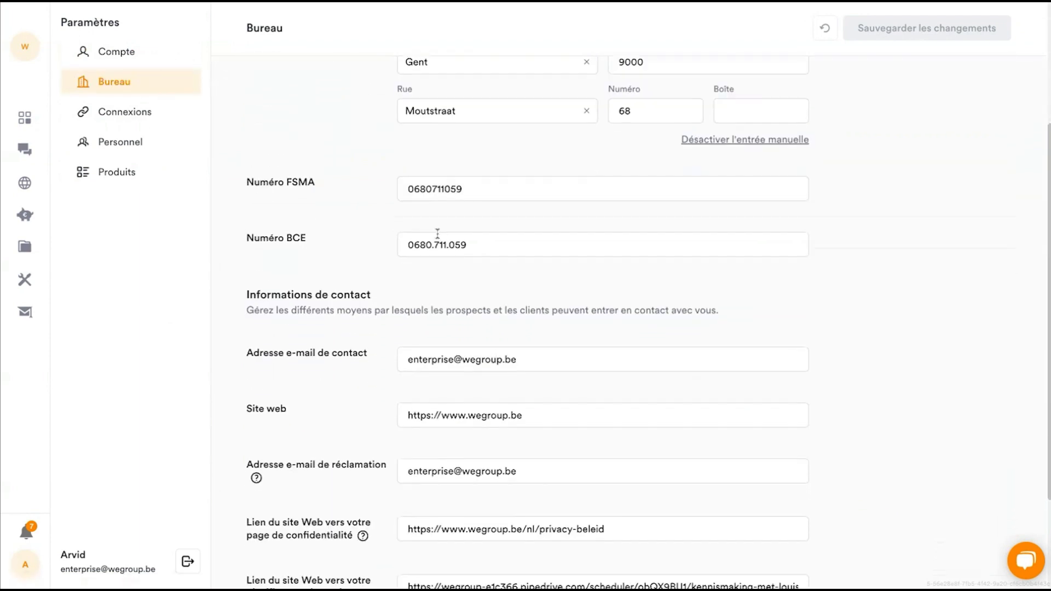
{"action": "scroll", "coordinate": [437, 233], "scroll_direction": "down", "scroll_amount": 1}
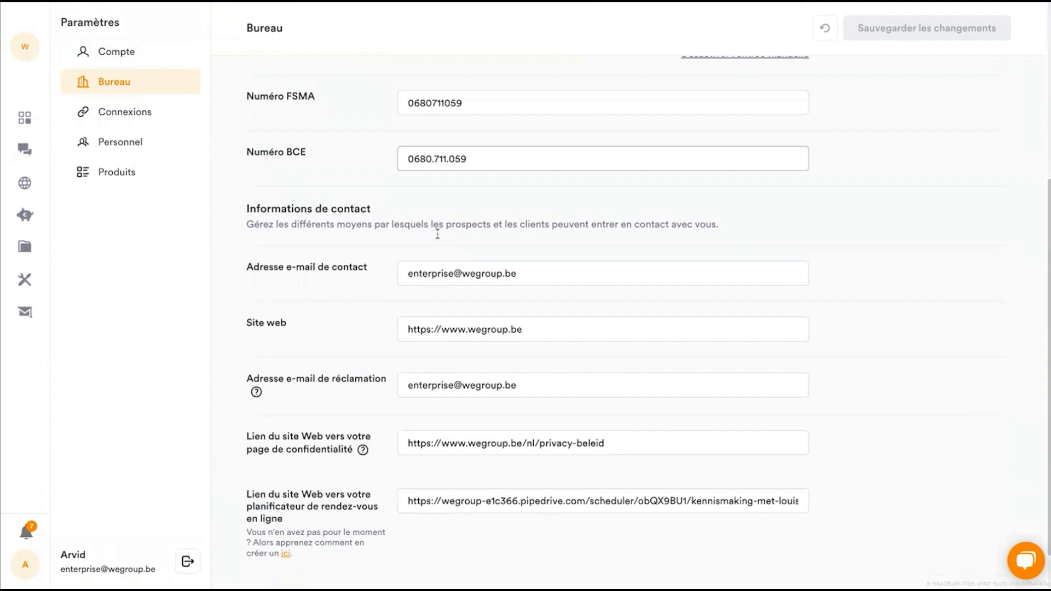
{"action": "scroll", "coordinate": [438, 234], "scroll_direction": "up", "scroll_amount": 4}
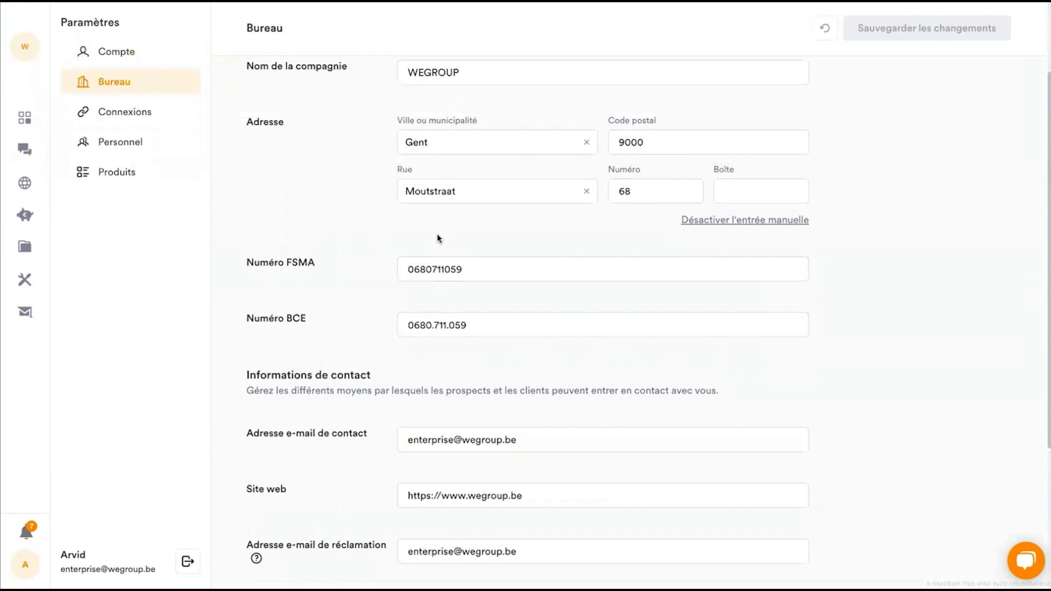
{"action": "scroll", "coordinate": [438, 237], "scroll_direction": "up", "scroll_amount": 1}
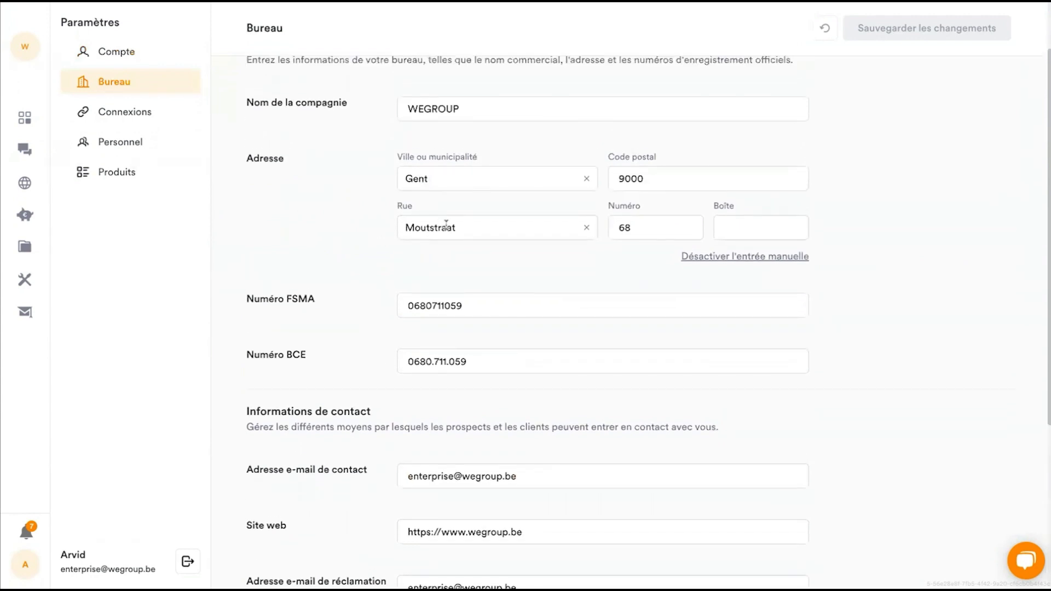
{"action": "scroll", "coordinate": [482, 159], "scroll_direction": "up", "scroll_amount": 2}
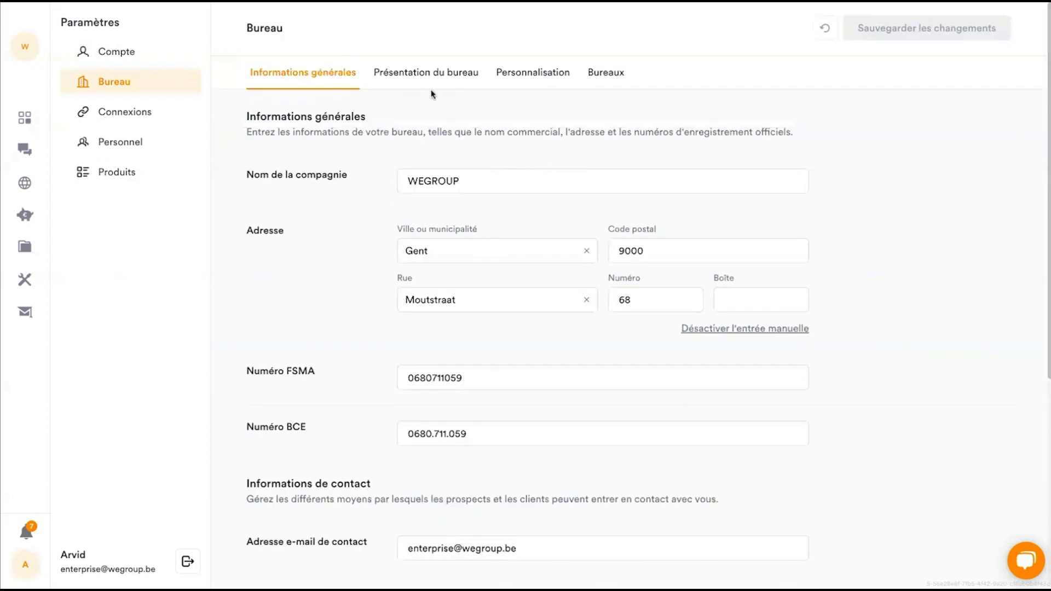
- View the office presentation texts and the personalisation settings, including the available theme colours
{"action": "left_click", "coordinate": [468, 82]}
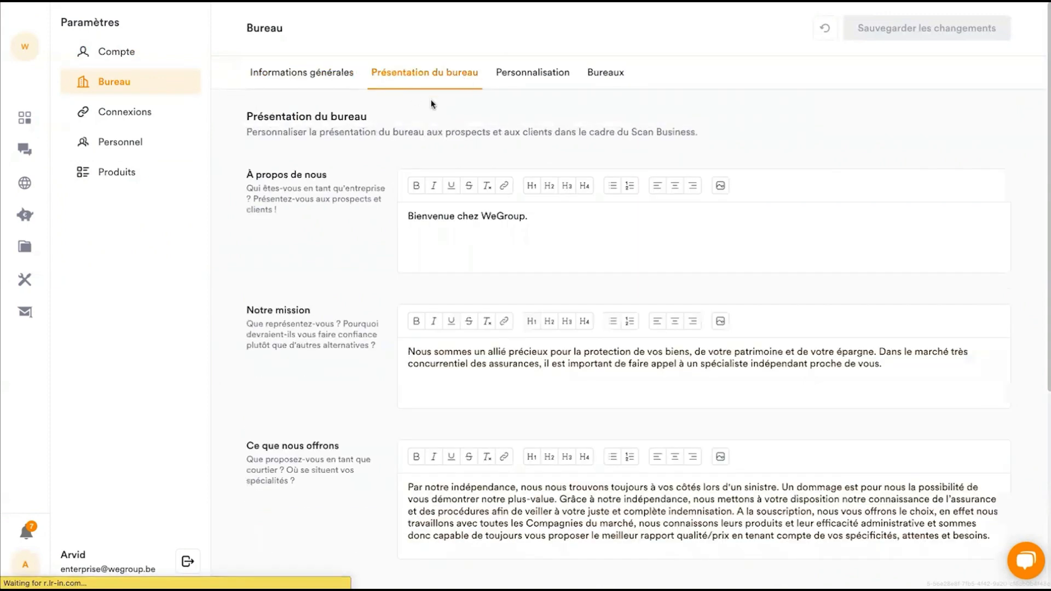
{"action": "left_click", "coordinate": [528, 77]}
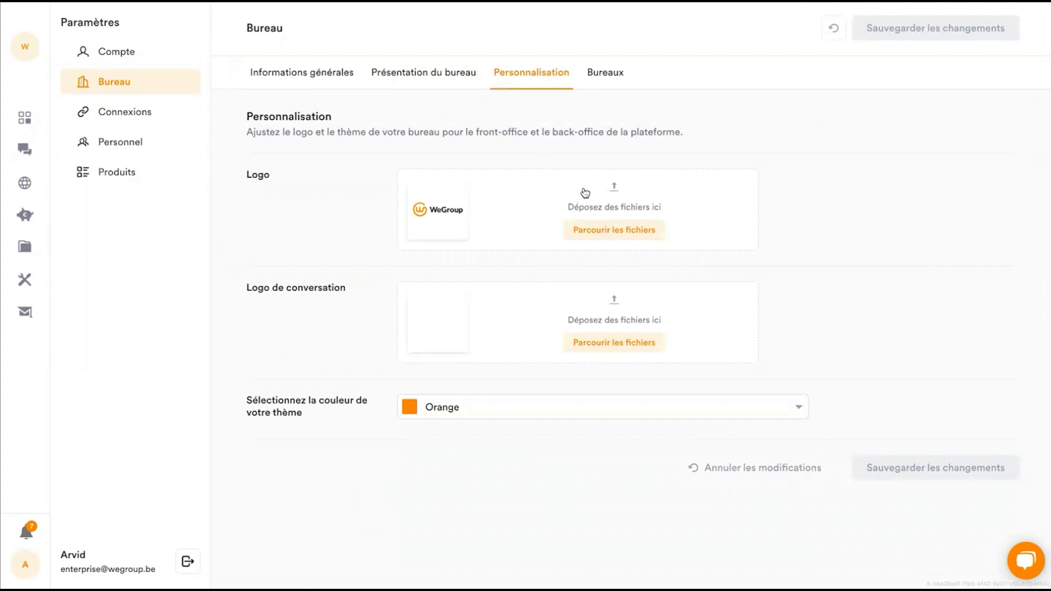
{"action": "left_click", "coordinate": [504, 406]}
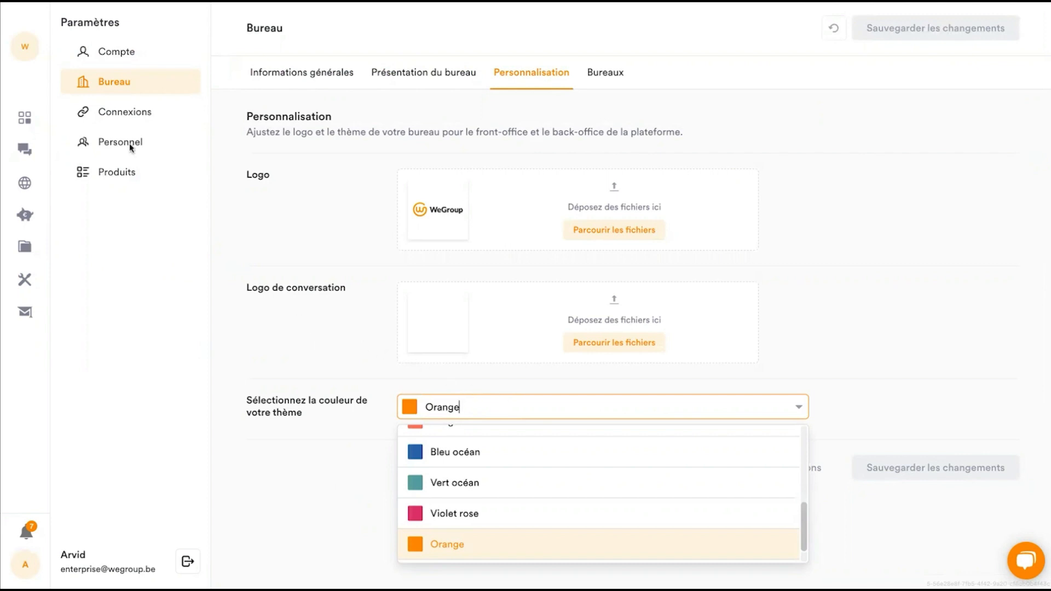
- Look through the connected insurance companies and view the connection settings of Allianz Benelux without changing them
{"action": "left_click", "coordinate": [124, 110]}
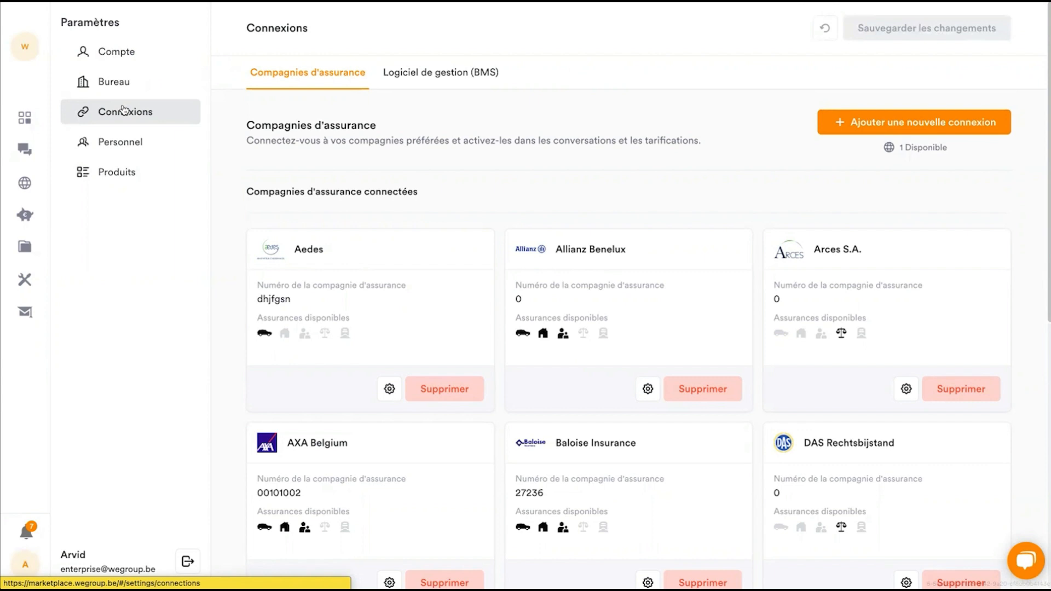
{"action": "scroll", "coordinate": [430, 310], "scroll_direction": "down", "scroll_amount": 1}
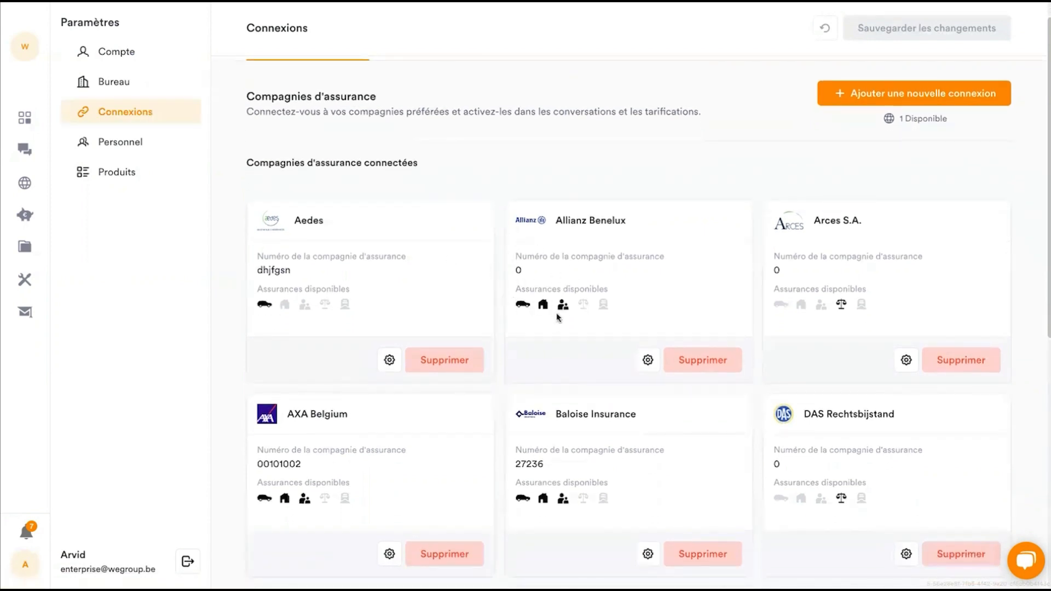
{"action": "left_click", "coordinate": [648, 361]}
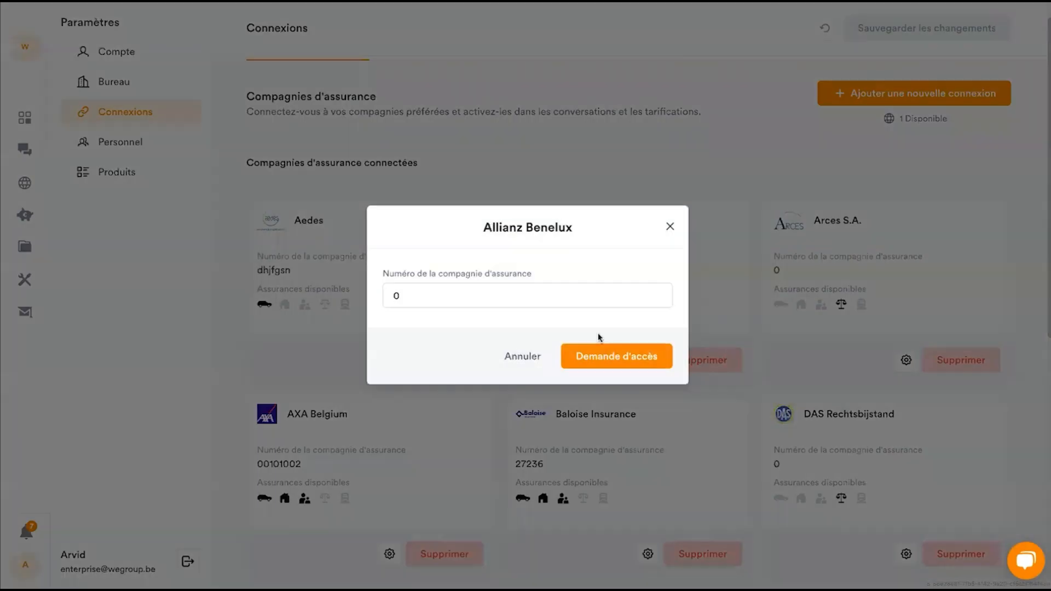
{"action": "left_click", "coordinate": [668, 228]}
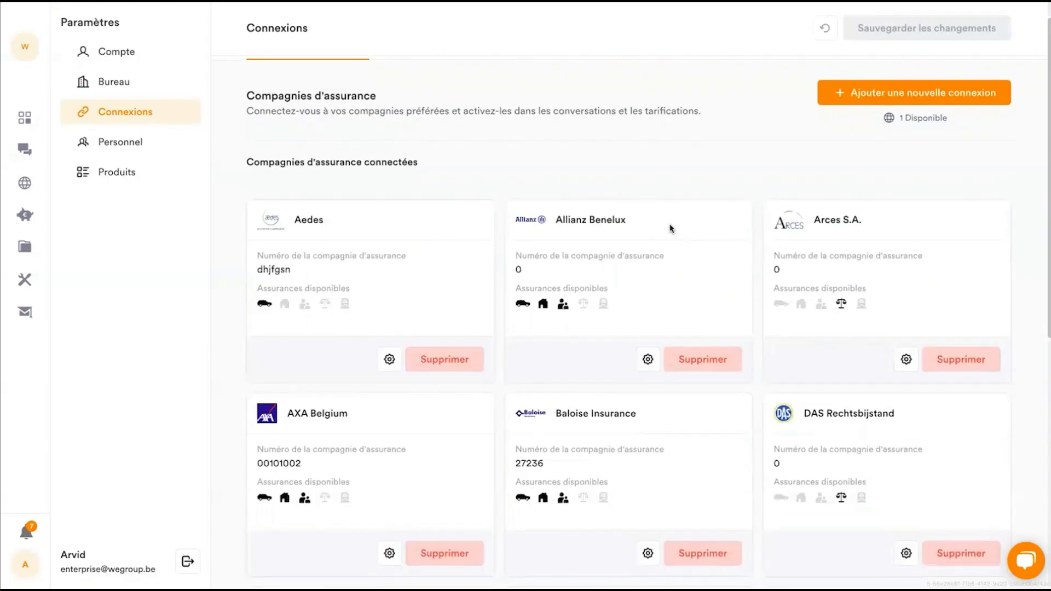
{"action": "scroll", "coordinate": [736, 356], "scroll_direction": "down", "scroll_amount": 1}
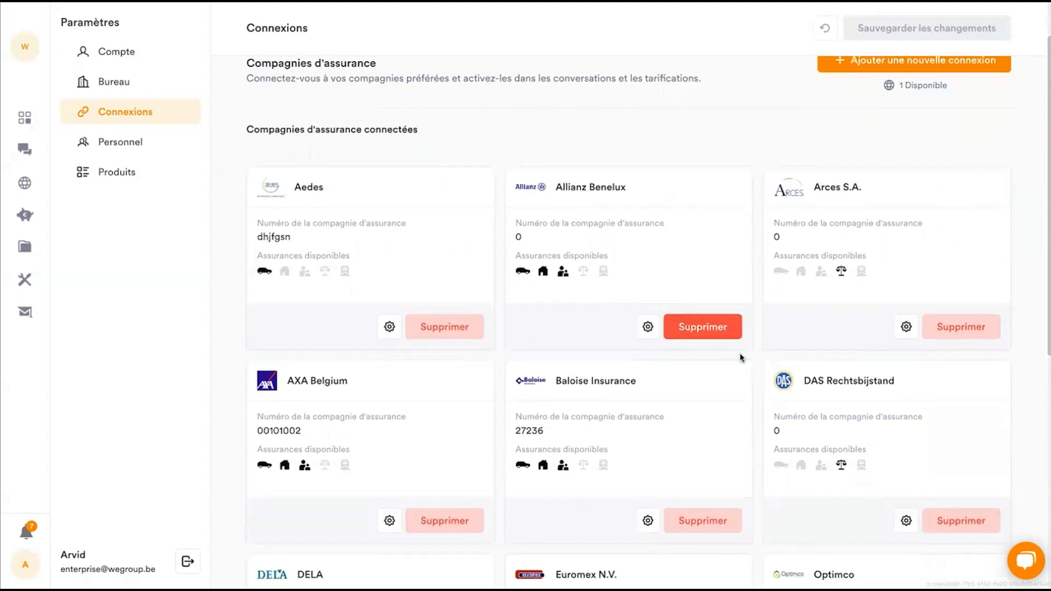
{"action": "scroll", "coordinate": [744, 353], "scroll_direction": "up", "scroll_amount": 2}
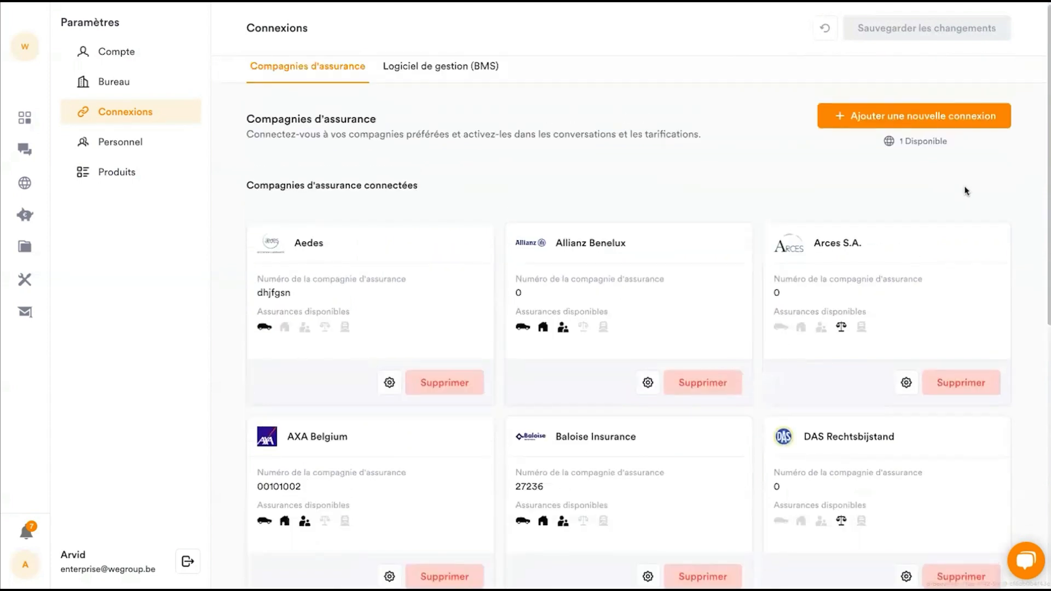
- View the insurance companies available for a new connection and the Legal Village connection form, leaving it unlinked
{"action": "left_click", "coordinate": [891, 115]}
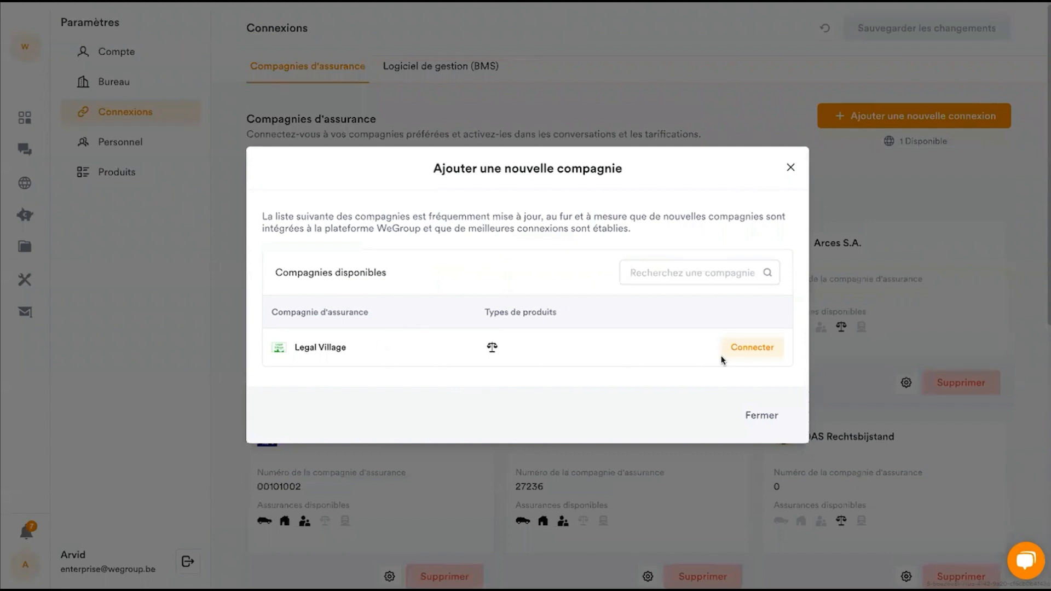
{"action": "left_click", "coordinate": [746, 356]}
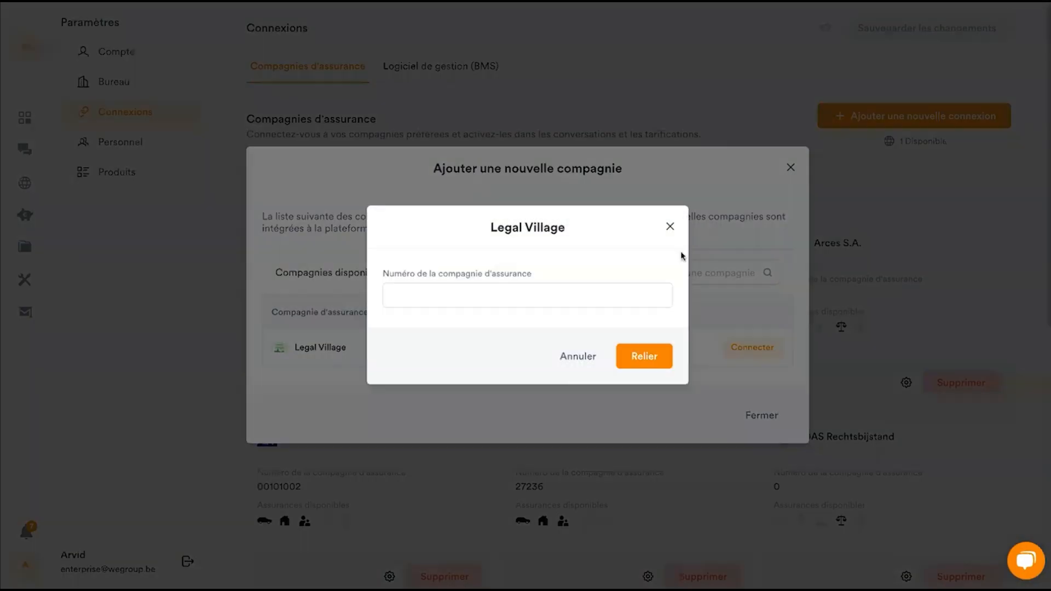
{"action": "left_click", "coordinate": [669, 229]}
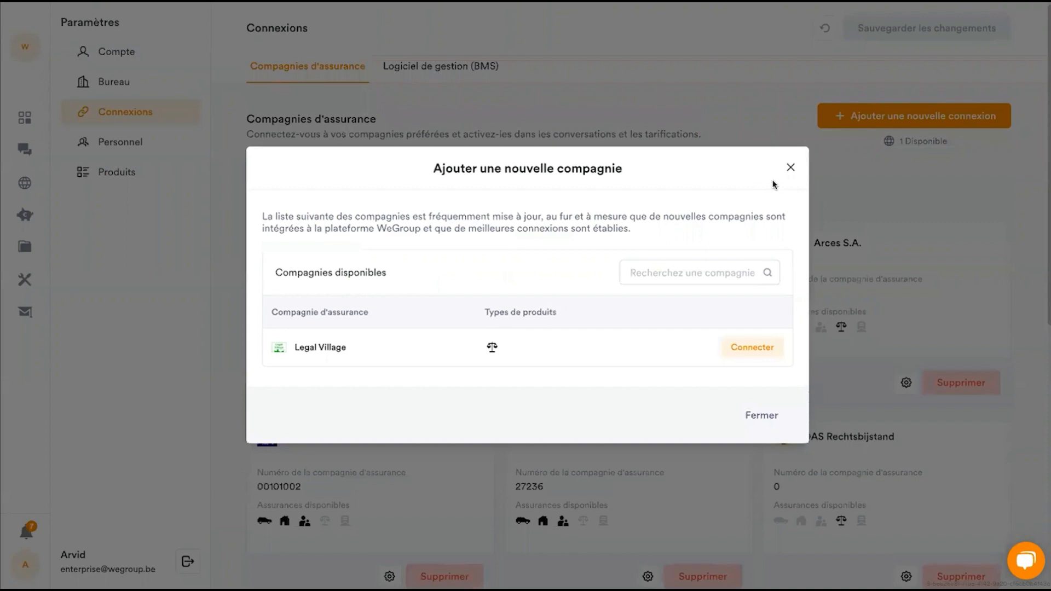
{"action": "left_click", "coordinate": [790, 167]}
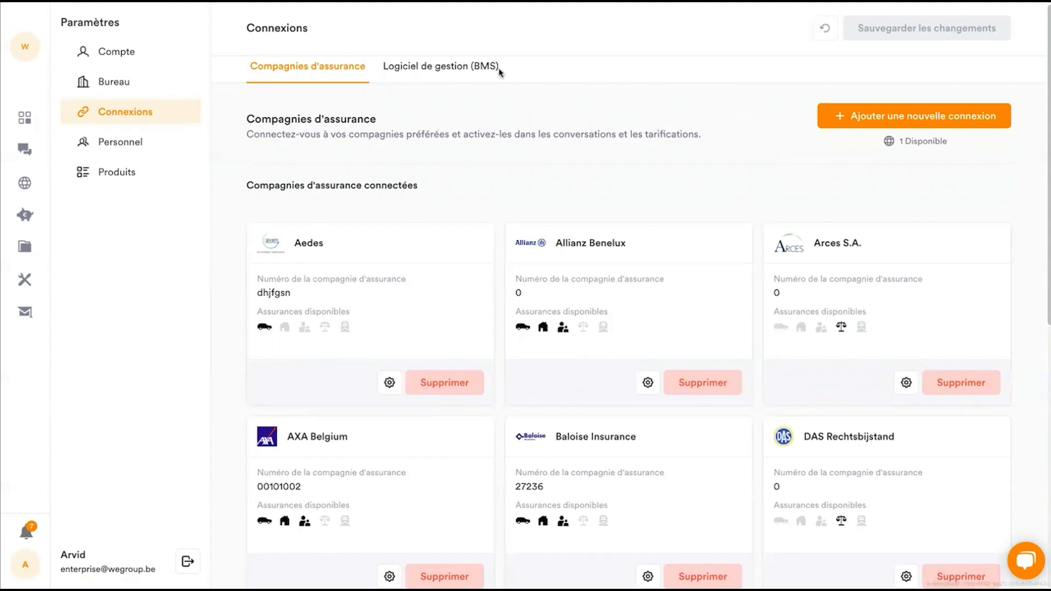
- View the management software (BMS) connections and consult the help on what the Brio connection can do
{"action": "left_click", "coordinate": [415, 74]}
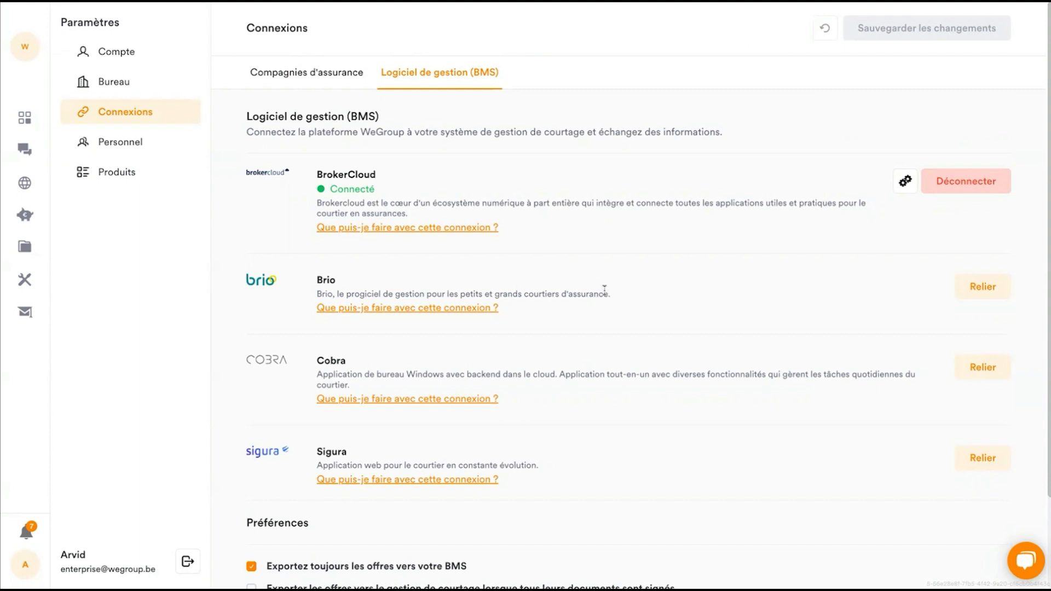
{"action": "left_click", "coordinate": [387, 309]}
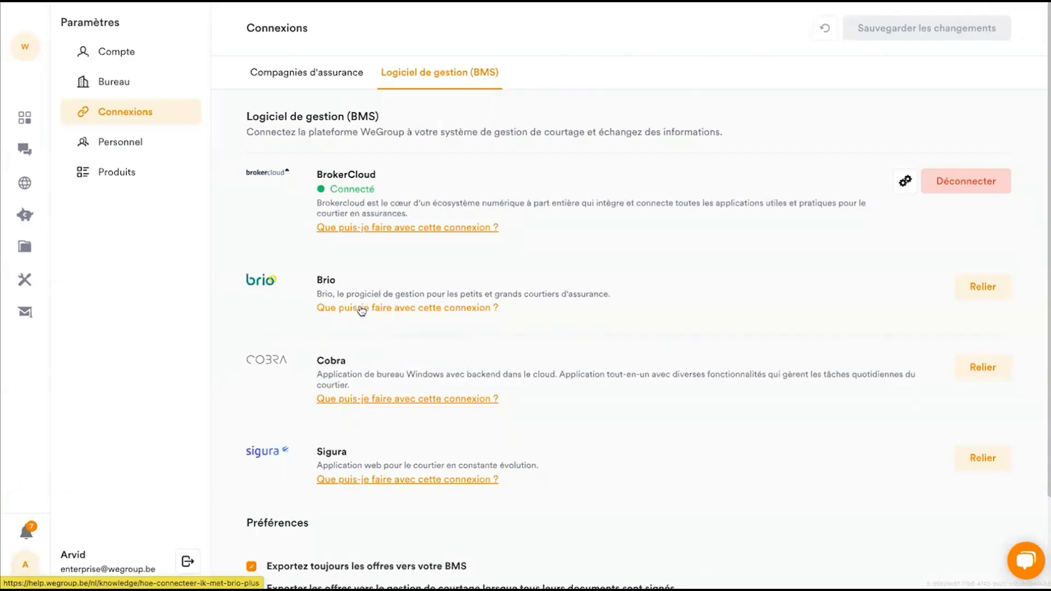
{"action": "left_click", "coordinate": [342, 310]}
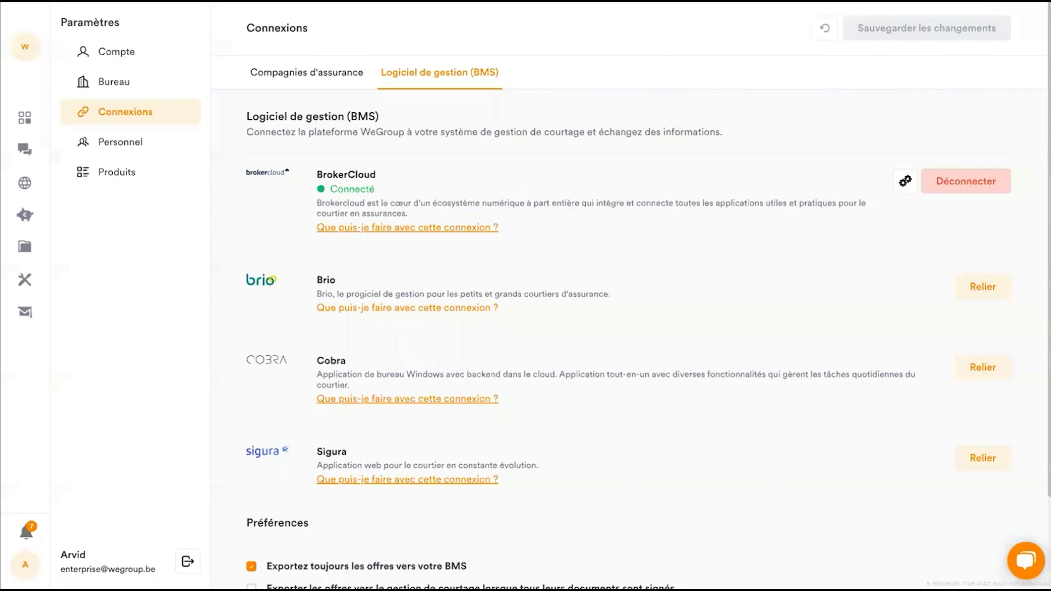
- Search the WeGroup Académie for "Baloise" and read the article "Exportation à MyBaloise: Voiture"
{"action": "left_click", "coordinate": [23, 315]}
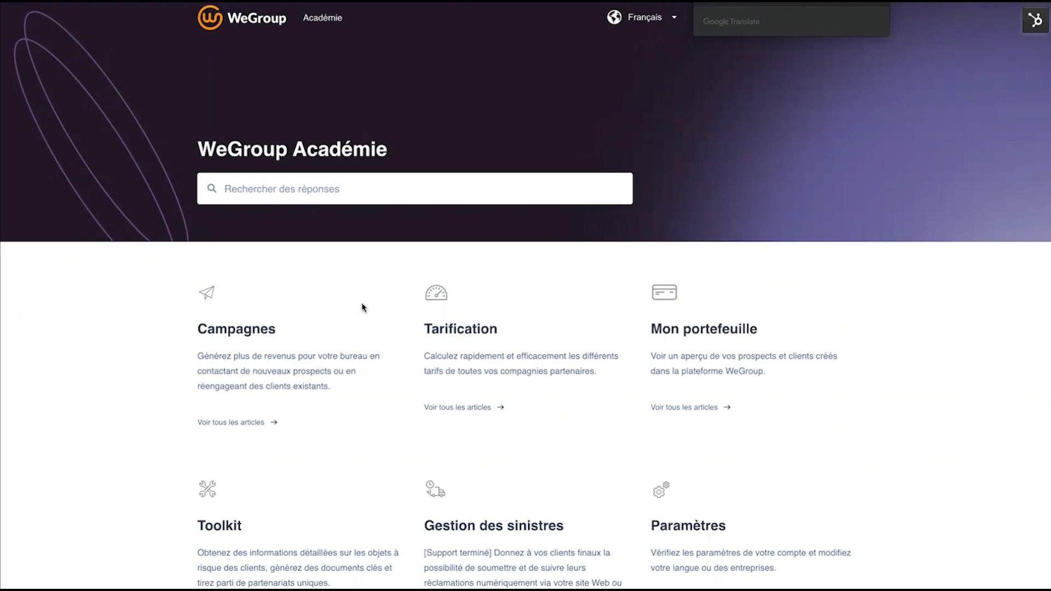
{"action": "left_click", "coordinate": [305, 190]}
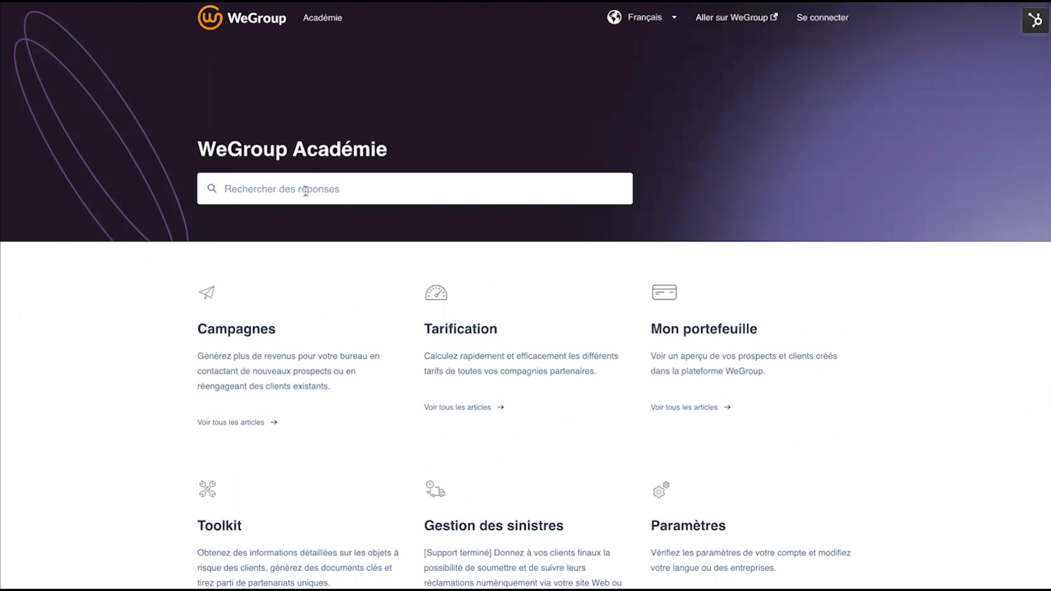
{"action": "type", "text": "Baloise"}
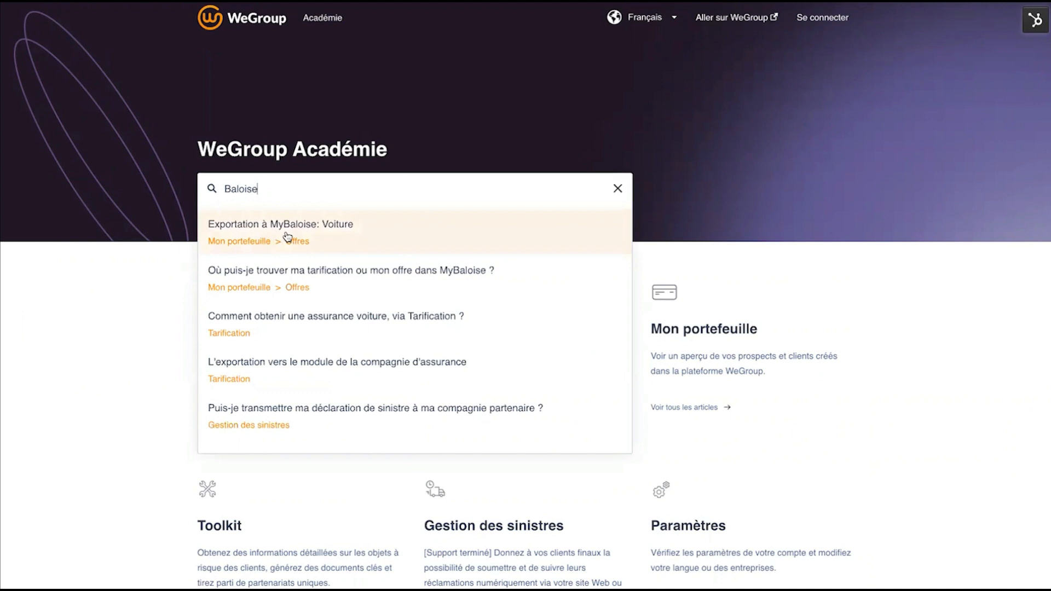
{"action": "left_click", "coordinate": [356, 237]}
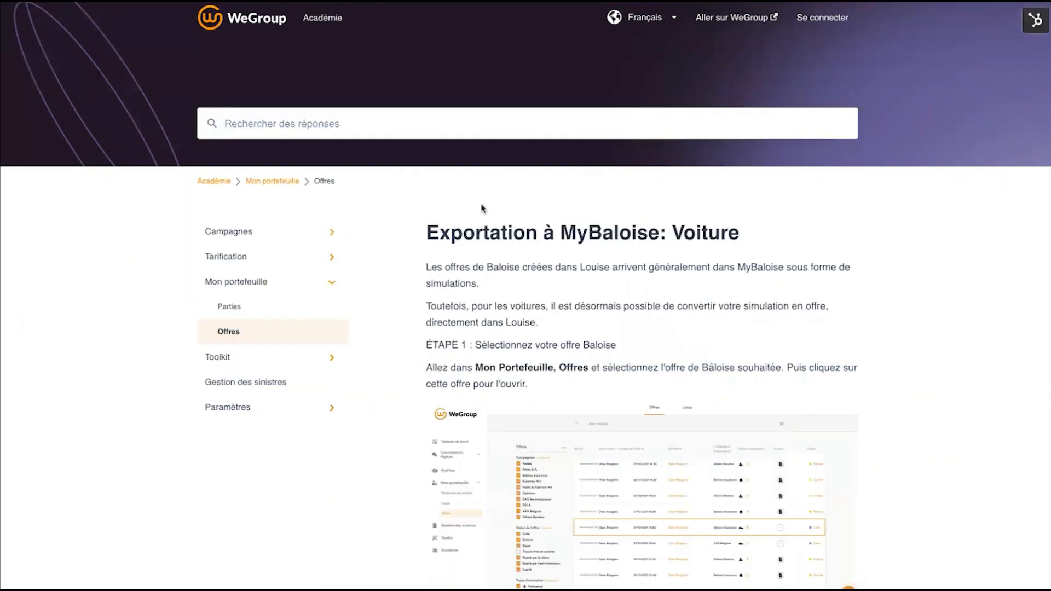
{"action": "scroll", "coordinate": [654, 350], "scroll_direction": "down", "scroll_amount": 5}
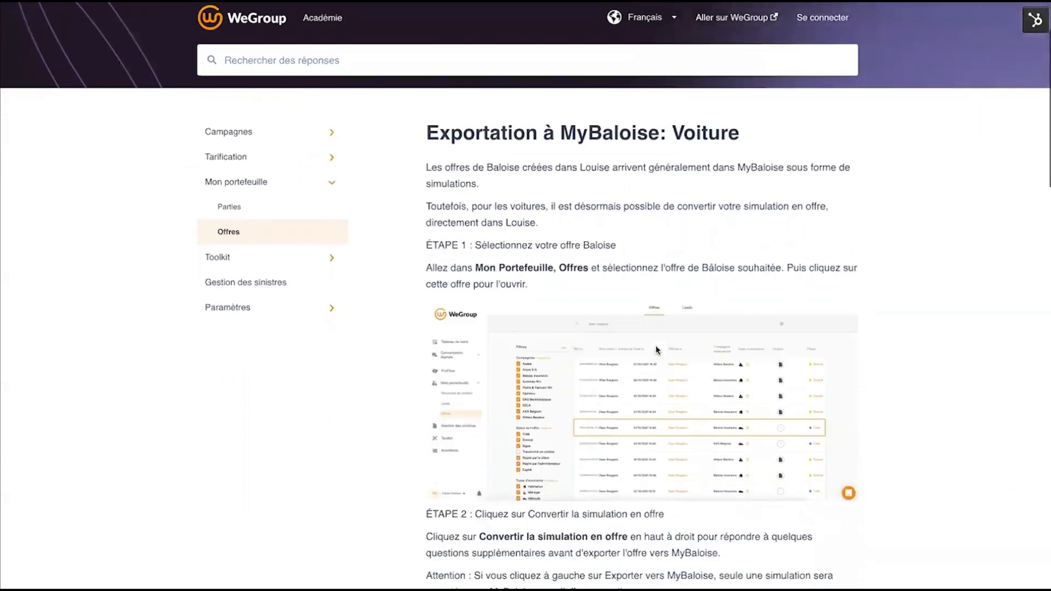
{"action": "scroll", "coordinate": [562, 353], "scroll_direction": "down", "scroll_amount": 2}
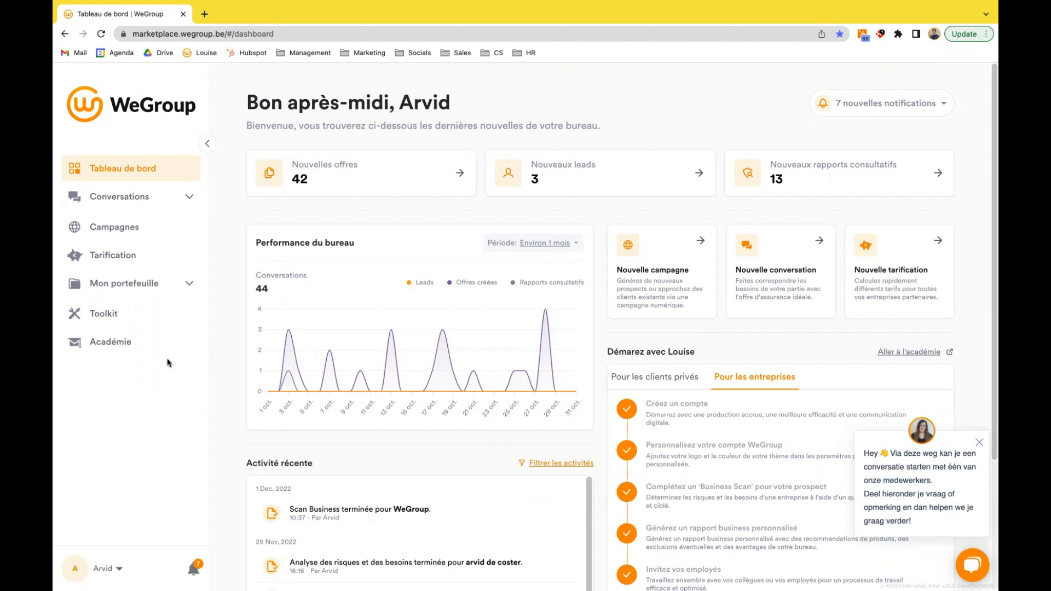
- Open the Toolkit's vehicle search and show its search by VIN
{"action": "left_click", "coordinate": [115, 314]}
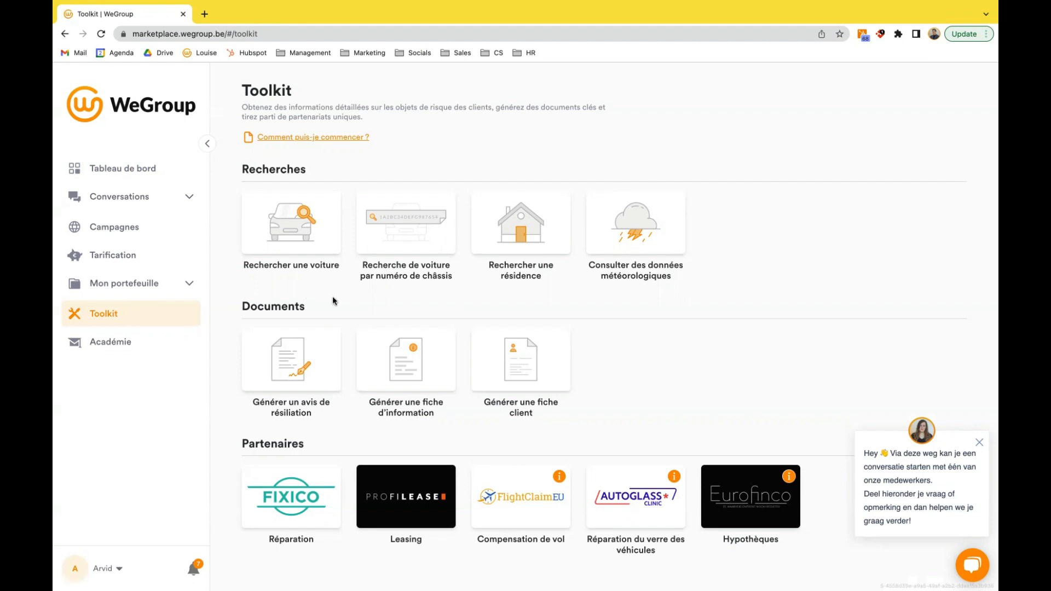
{"action": "left_click", "coordinate": [306, 238]}
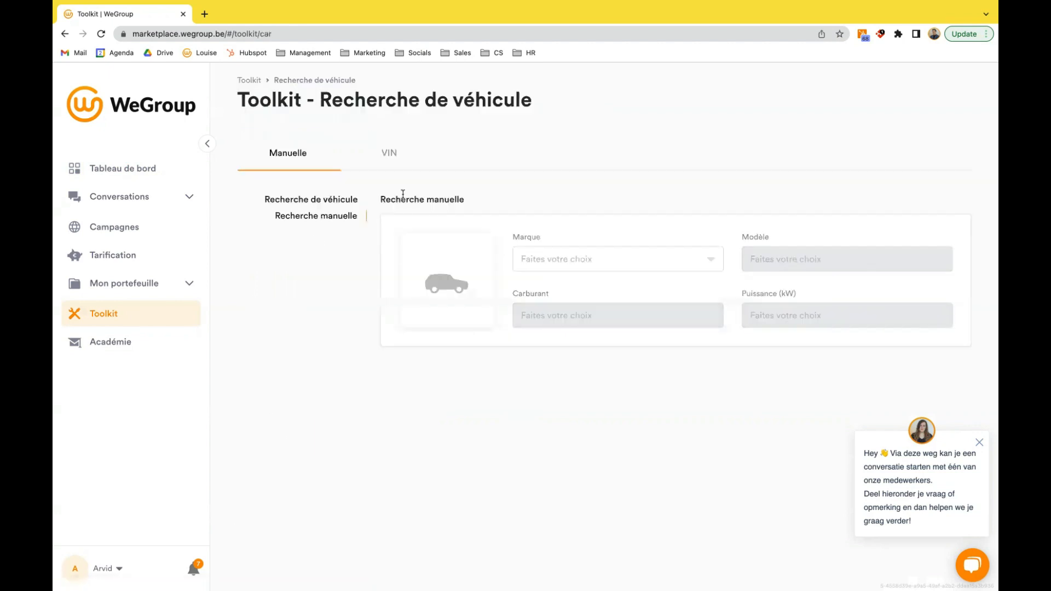
{"action": "left_click", "coordinate": [387, 153]}
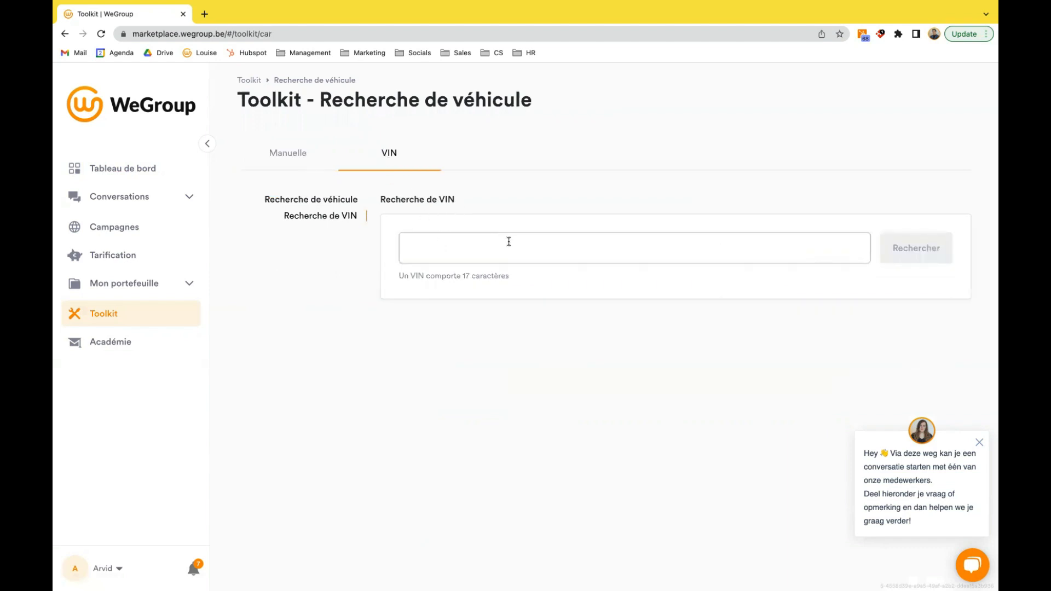
- Search for a vehicle manually with the make BMW and the model 5 SERIES, dismissing the chat message
{"action": "left_click", "coordinate": [297, 158]}
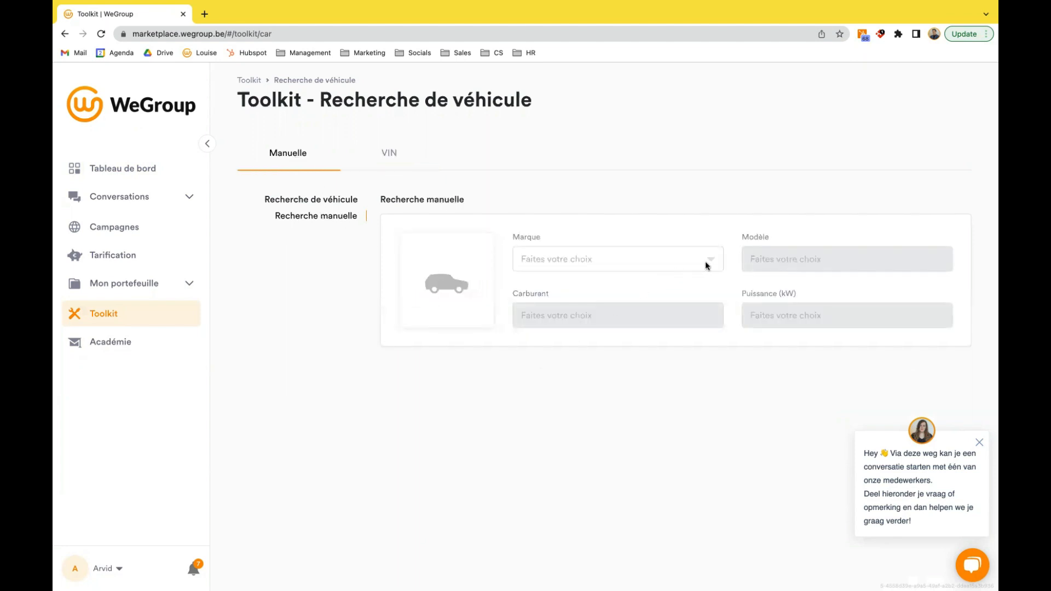
{"action": "left_click", "coordinate": [980, 443]}
{"action": "left_click", "coordinate": [697, 264]}
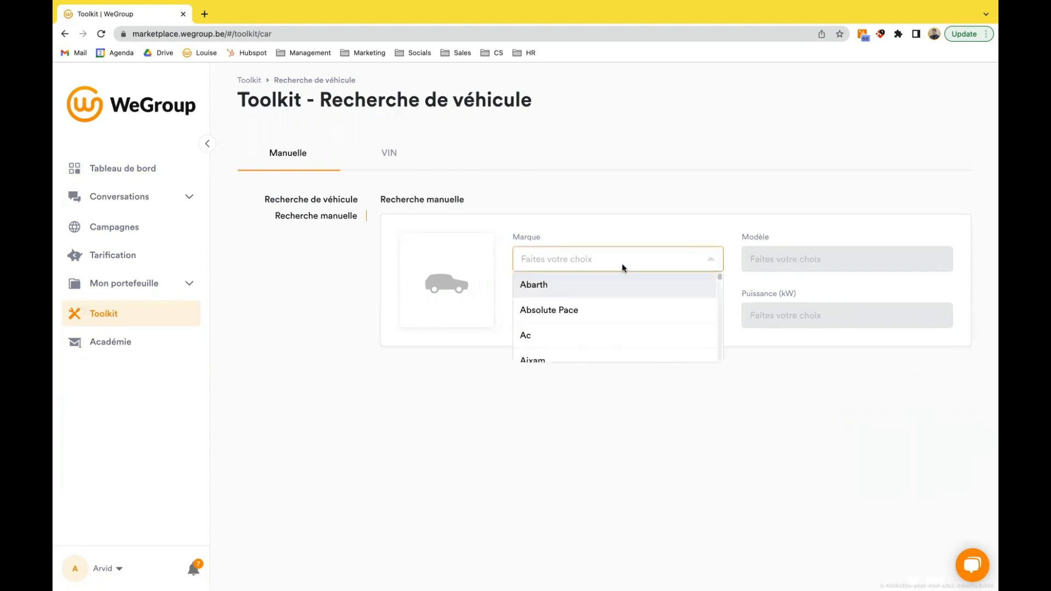
{"action": "type", "text": "bmw"}
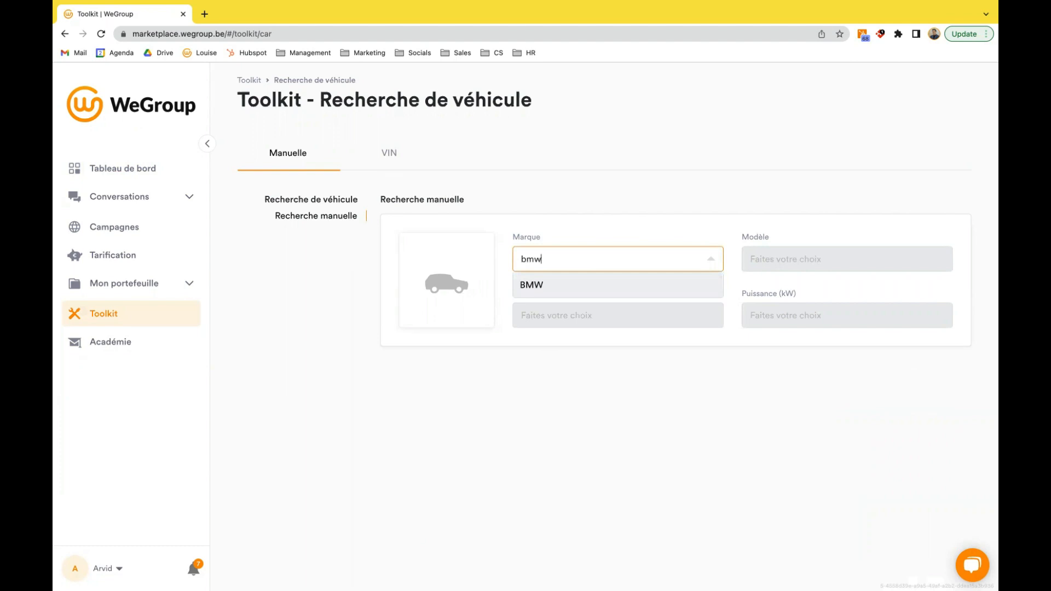
{"action": "left_click", "coordinate": [586, 290]}
{"action": "left_click", "coordinate": [783, 258]}
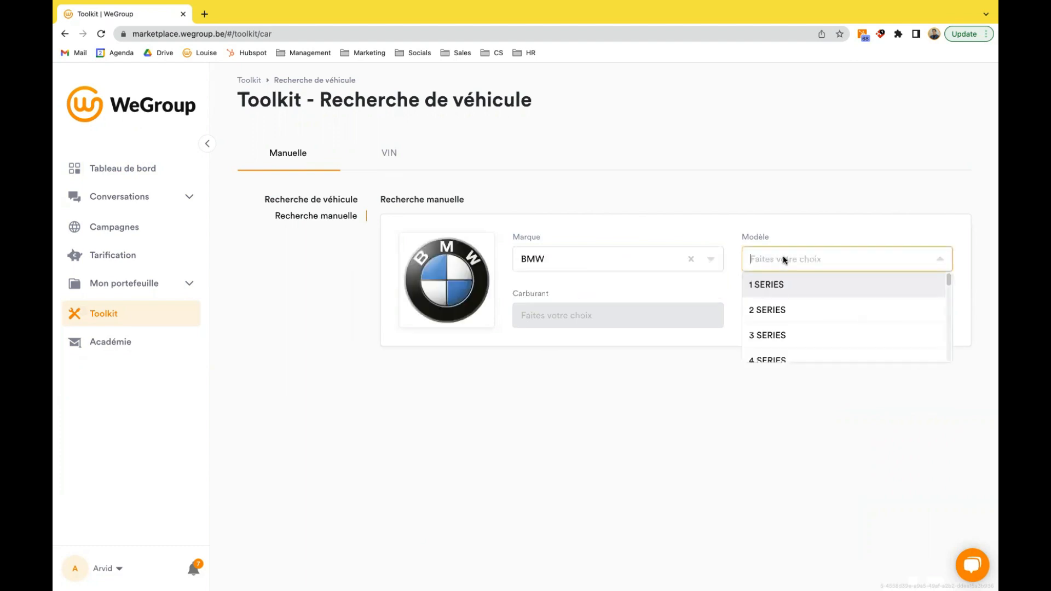
{"action": "scroll", "coordinate": [784, 308], "scroll_direction": "down", "scroll_amount": 2}
{"action": "left_click", "coordinate": [784, 316]}
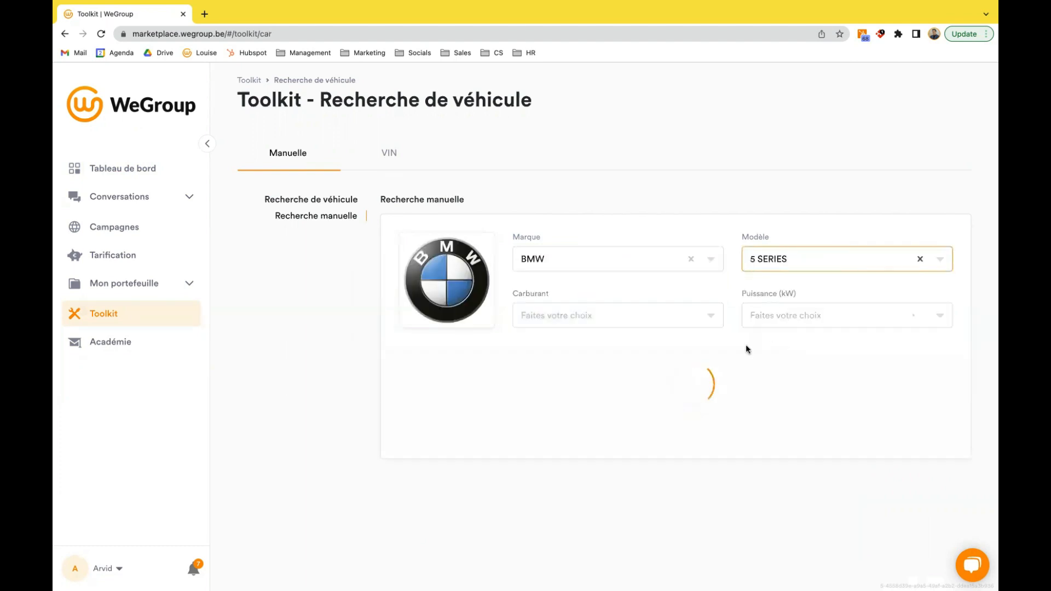
- Sort the BMW 5 Series versions by year, newest first, and select the 2021 518D100 STEPTRONIC with 100 kW
{"action": "scroll", "coordinate": [804, 403], "scroll_direction": "down", "scroll_amount": 1}
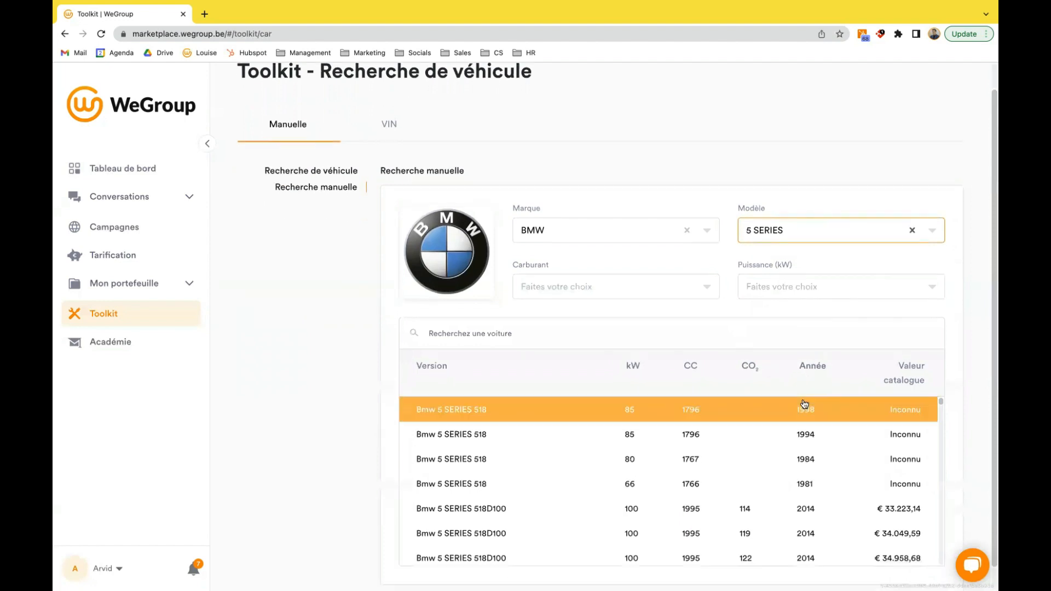
{"action": "left_click", "coordinate": [808, 366]}
{"action": "left_click", "coordinate": [809, 362]}
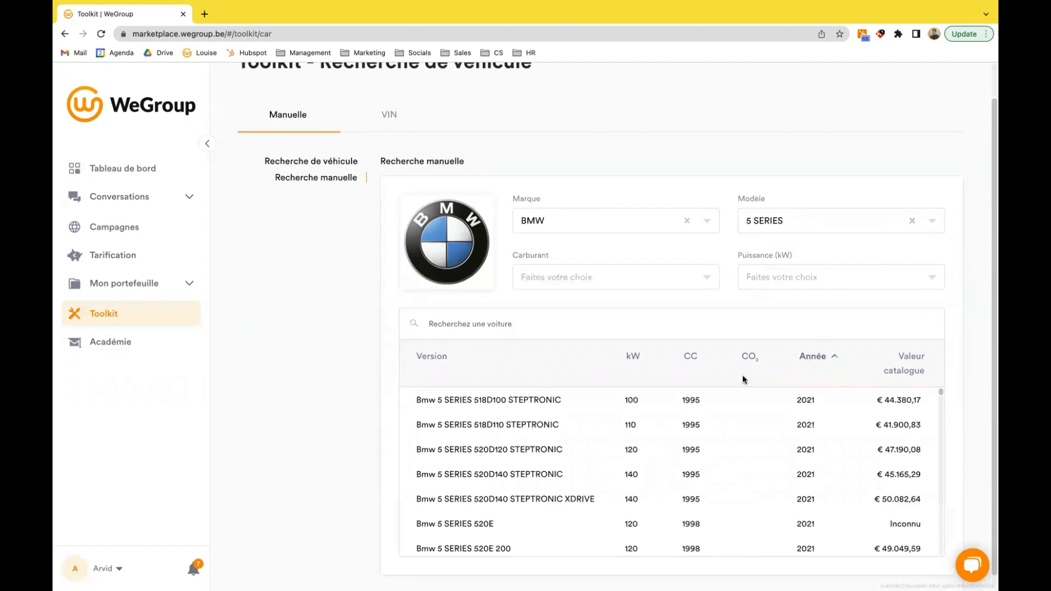
{"action": "left_click", "coordinate": [576, 402]}
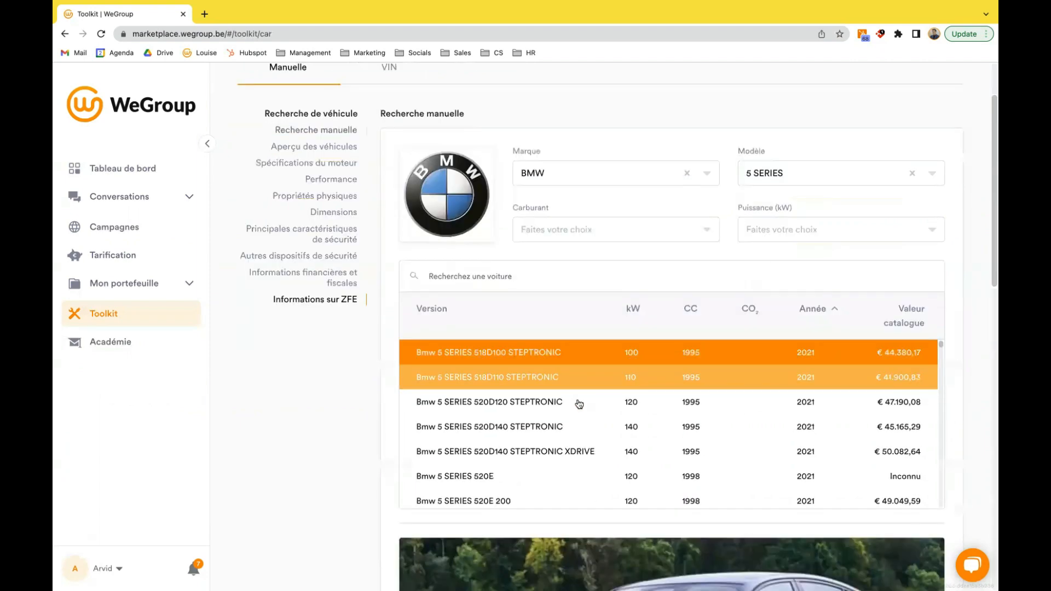
- Review the selected BMW's overview and engine specifications, and expand its "Informations financières et fiscales" to examine the regional taxes
{"action": "scroll", "coordinate": [578, 403], "scroll_direction": "down", "scroll_amount": 6}
{"action": "scroll", "coordinate": [579, 404], "scroll_direction": "down", "scroll_amount": 4}
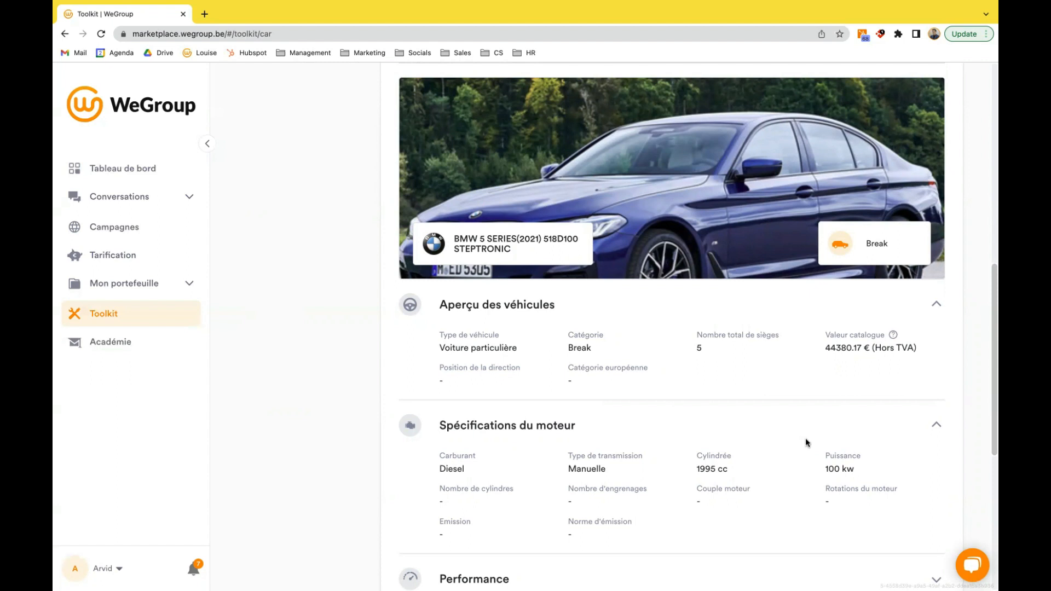
{"action": "scroll", "coordinate": [807, 452], "scroll_direction": "down", "scroll_amount": 7}
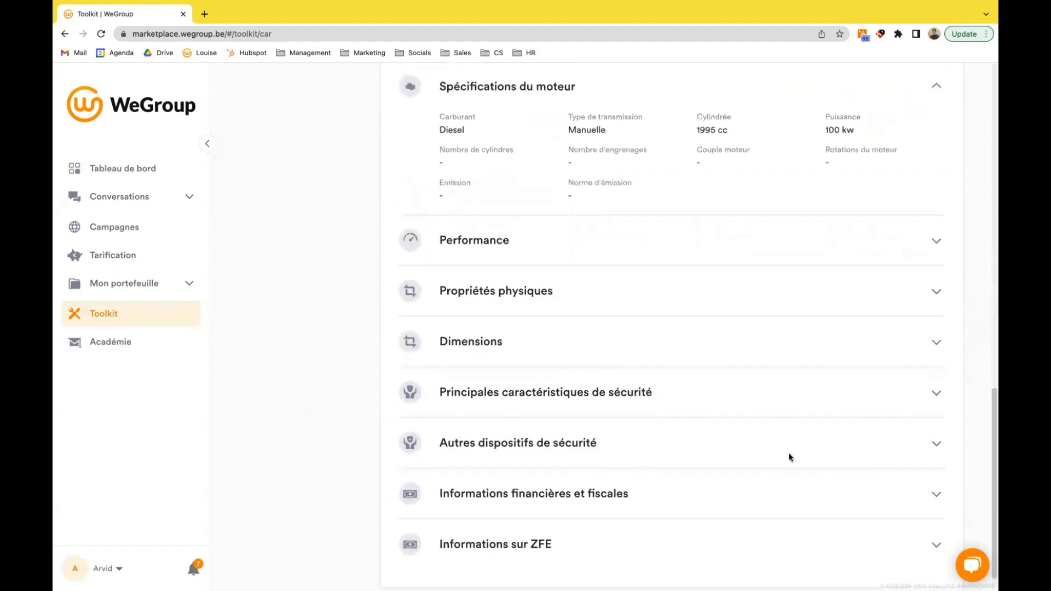
{"action": "left_click", "coordinate": [624, 465]}
{"action": "scroll", "coordinate": [428, 434], "scroll_direction": "down", "scroll_amount": 4}
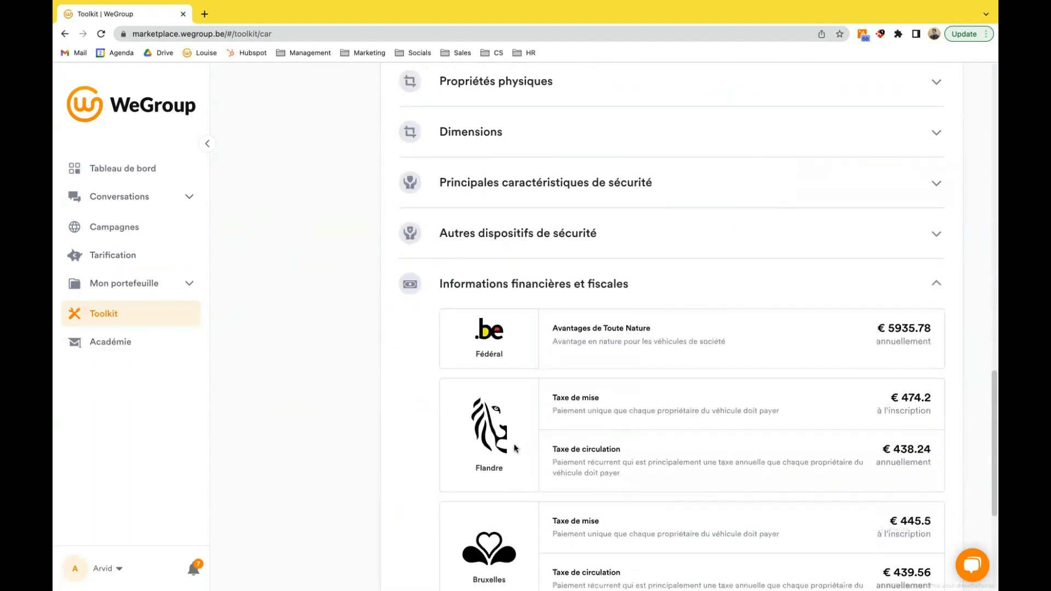
{"action": "scroll", "coordinate": [428, 434], "scroll_direction": "down", "scroll_amount": 1}
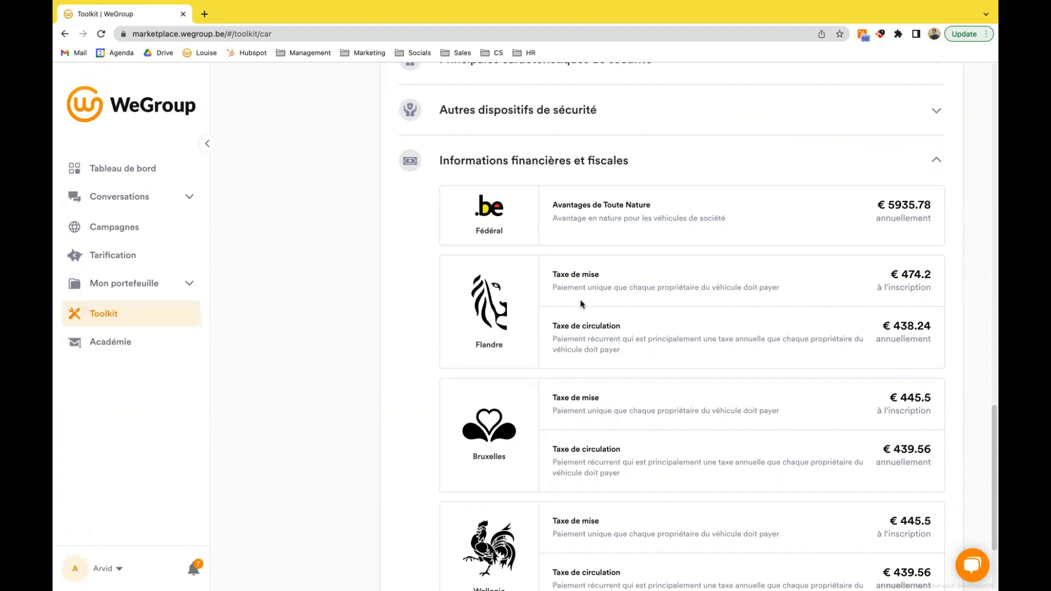
- Switch to the search by VIN, paste the vehicle's chassis number and run the search
{"action": "scroll", "coordinate": [378, 266], "scroll_direction": "up", "scroll_amount": 15}
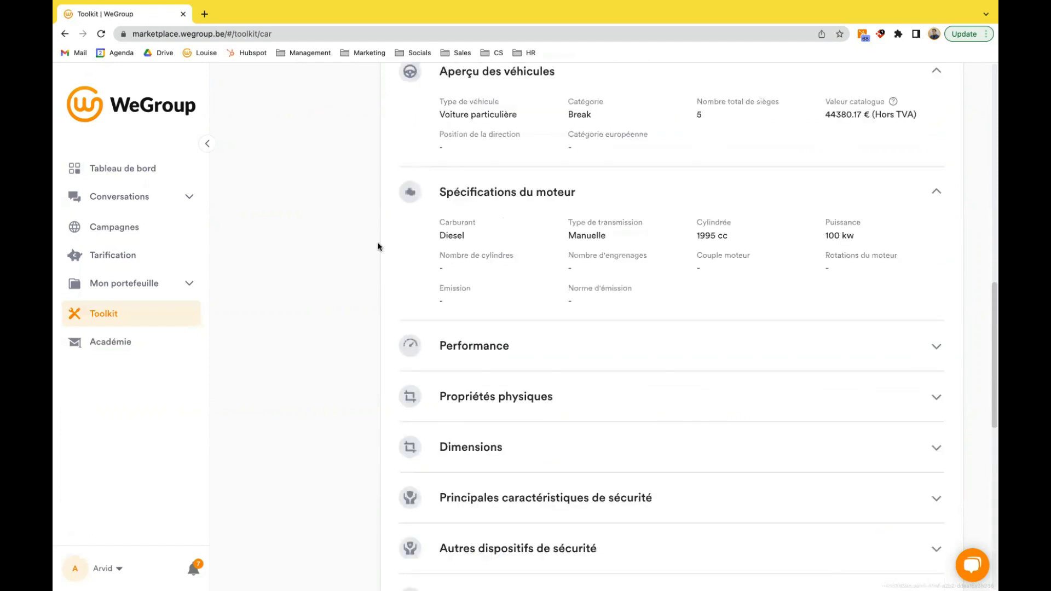
{"action": "scroll", "coordinate": [435, 236], "scroll_direction": "up", "scroll_amount": 3}
{"action": "left_click", "coordinate": [389, 154]}
{"action": "left_click", "coordinate": [549, 247]}
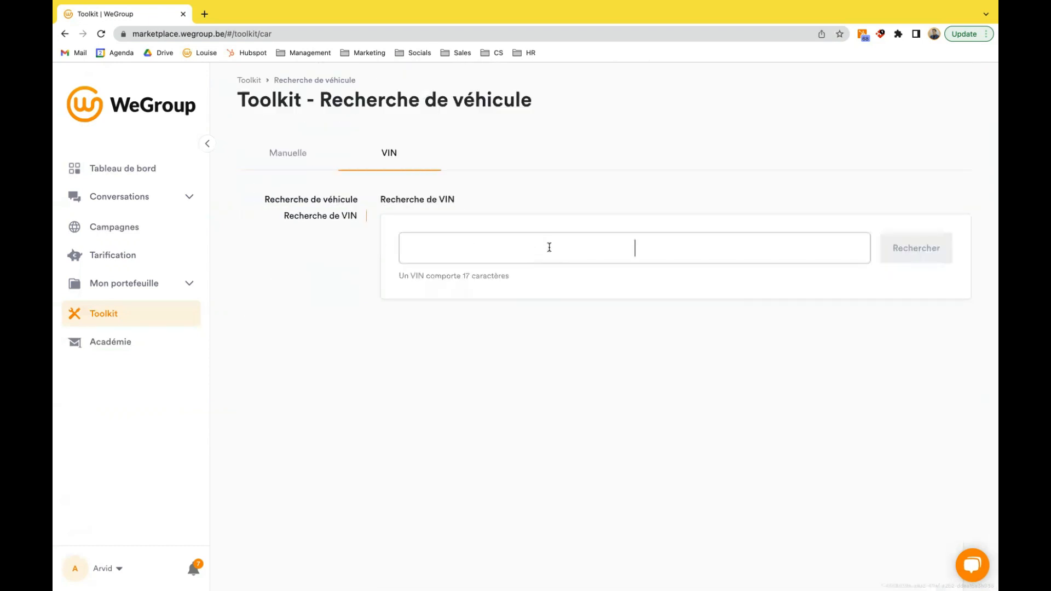
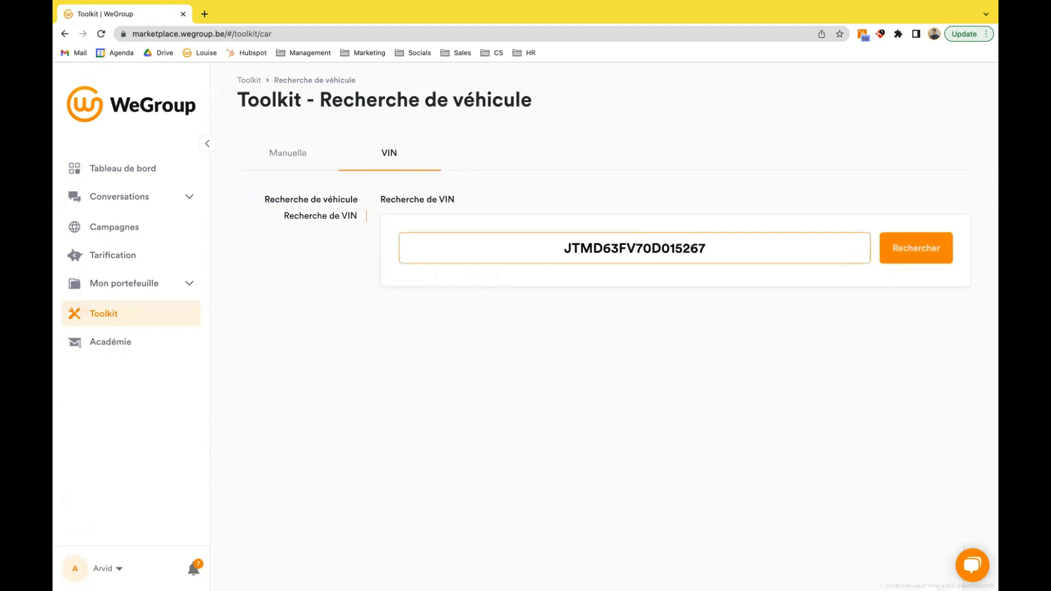
{"action": "key", "text": "Return"}
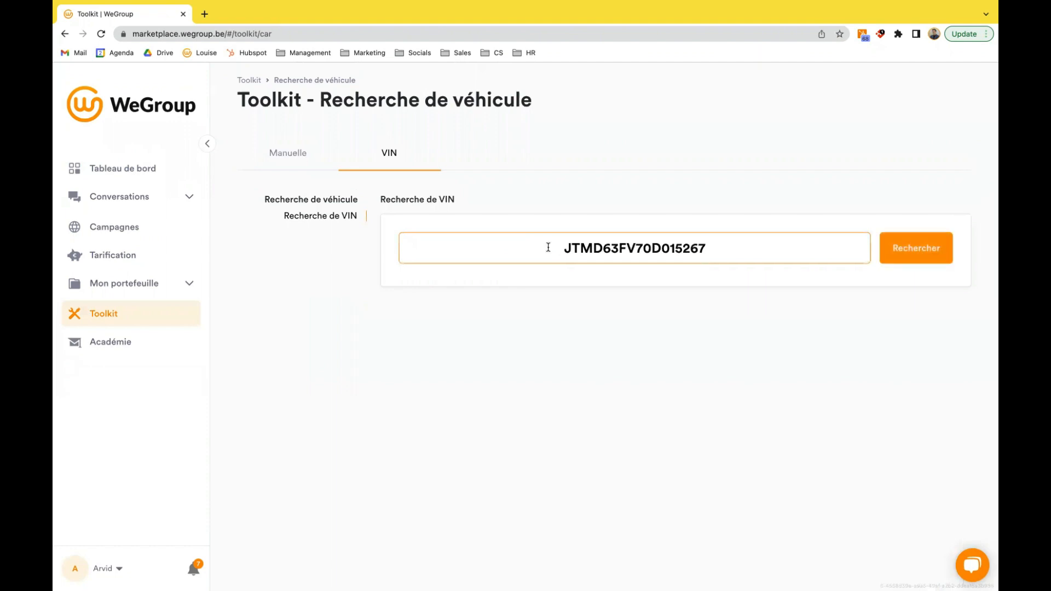
- Review the Toyota RAV4's overview and engine specifications, and expand "Autres dispositifs de sécurité" to examine its safety devices
{"action": "scroll", "coordinate": [591, 307], "scroll_direction": "down", "scroll_amount": 6}
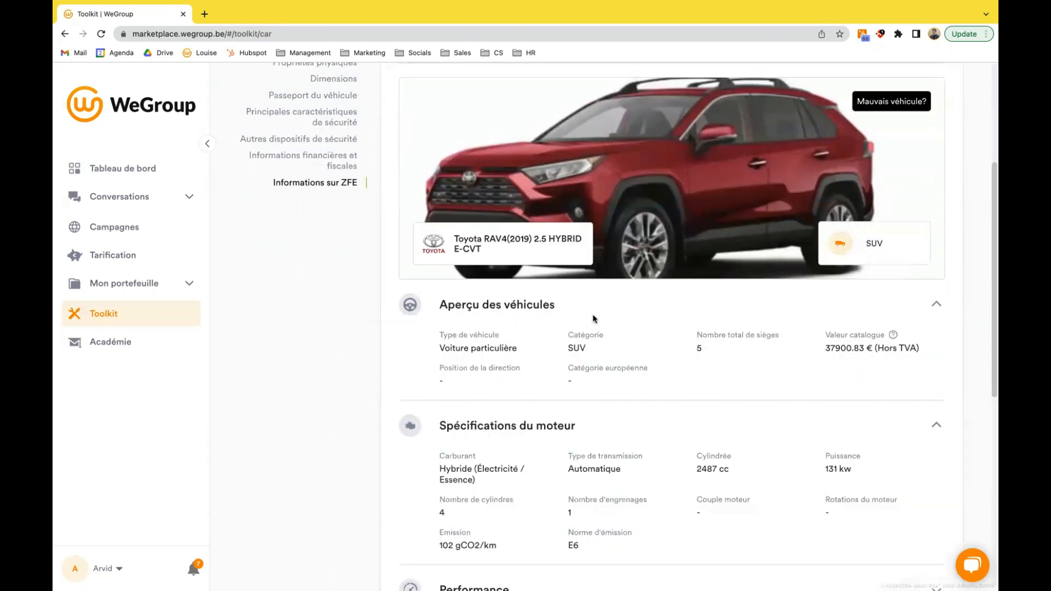
{"action": "scroll", "coordinate": [594, 321], "scroll_direction": "down", "scroll_amount": 3}
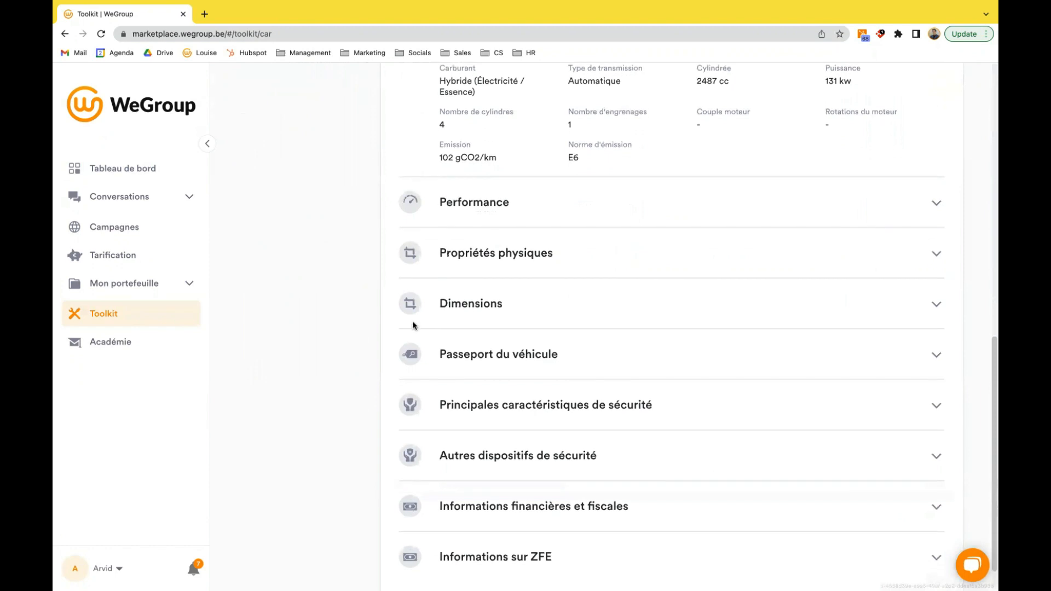
{"action": "scroll", "coordinate": [344, 367], "scroll_direction": "down", "scroll_amount": 1}
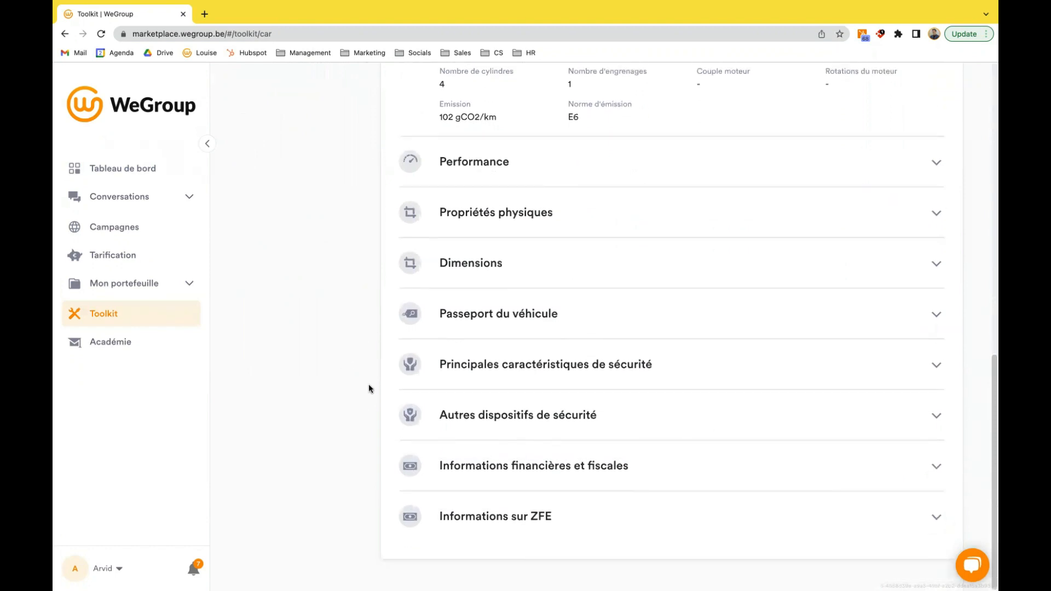
{"action": "left_click", "coordinate": [584, 414]}
{"action": "scroll", "coordinate": [587, 421], "scroll_direction": "down", "scroll_amount": 1}
{"action": "scroll", "coordinate": [363, 350], "scroll_direction": "down", "scroll_amount": 2}
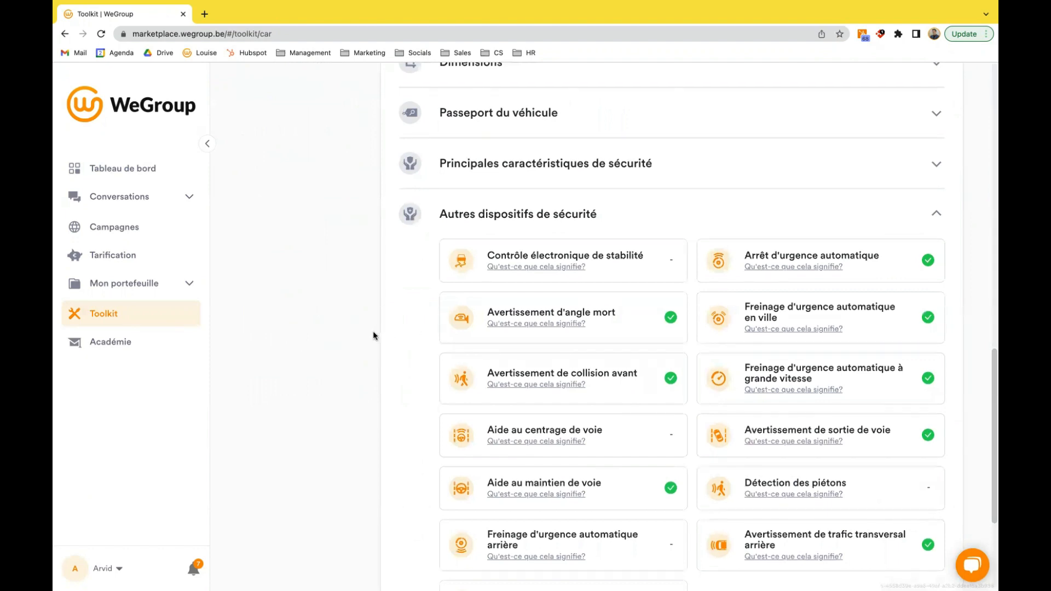
- Expand the Toyota's "Passeport du véhicule" and "Informations sur ZFE" to examine its registration data and low-emission-zone access dates
{"action": "scroll", "coordinate": [374, 331], "scroll_direction": "up", "scroll_amount": 1}
{"action": "left_click", "coordinate": [468, 194]}
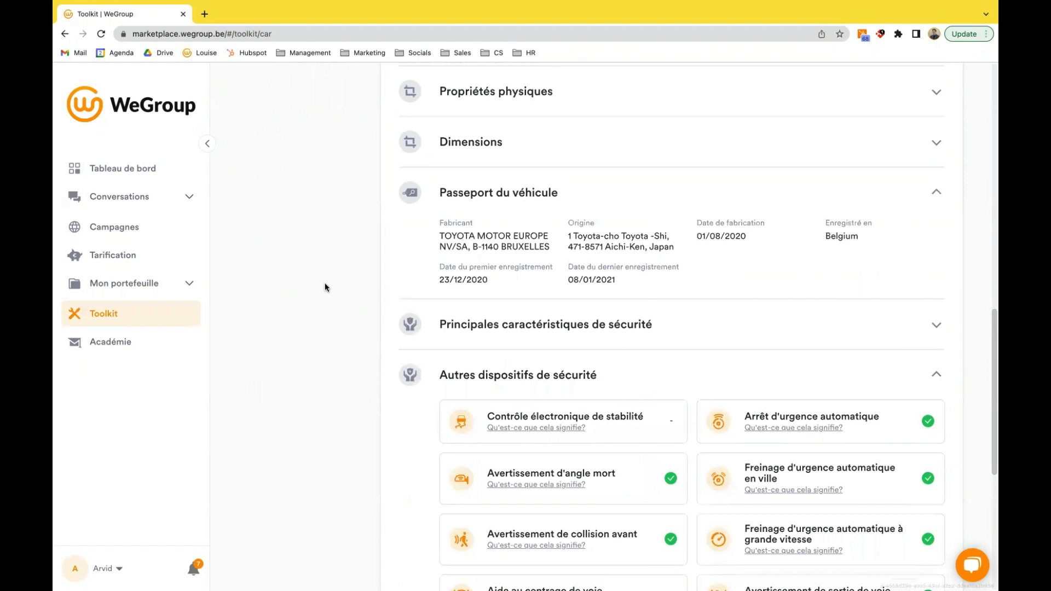
{"action": "scroll", "coordinate": [328, 283], "scroll_direction": "down", "scroll_amount": 5}
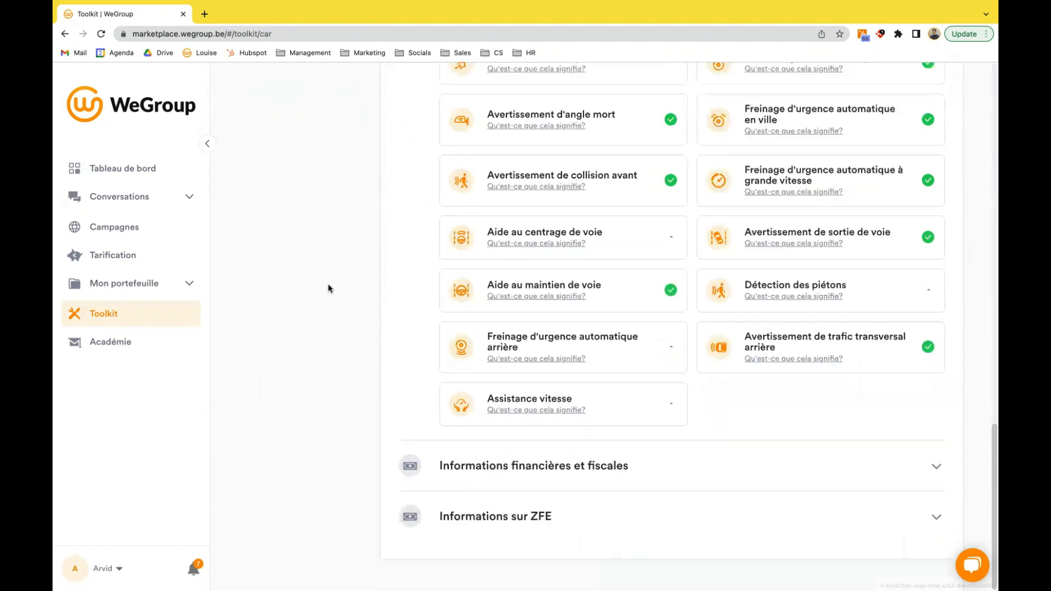
{"action": "left_click", "coordinate": [564, 523]}
{"action": "scroll", "coordinate": [553, 518], "scroll_direction": "down", "scroll_amount": 1}
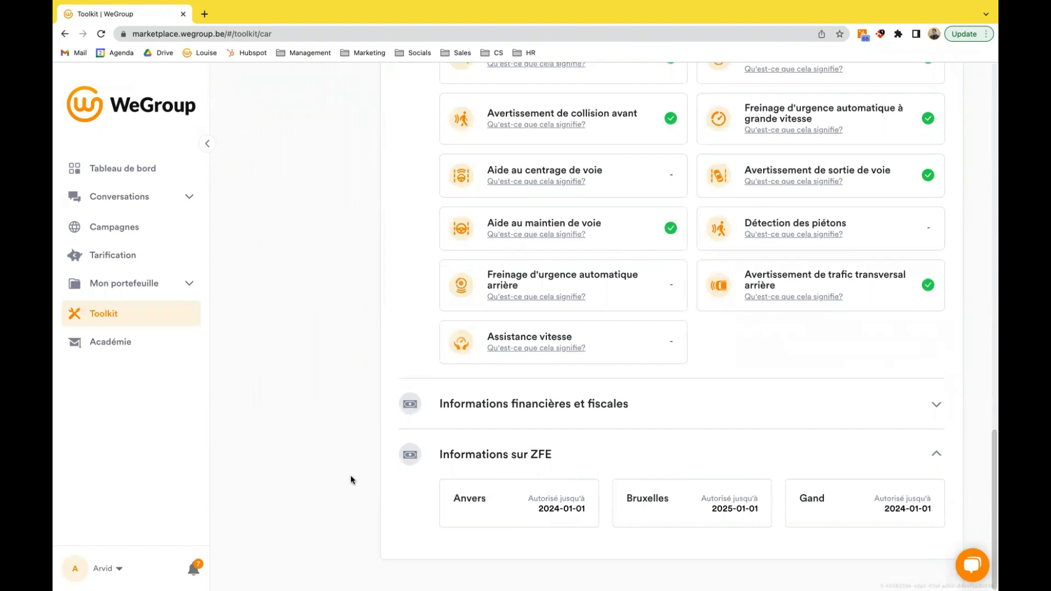
{"action": "scroll", "coordinate": [336, 483], "scroll_direction": "up", "scroll_amount": 4}
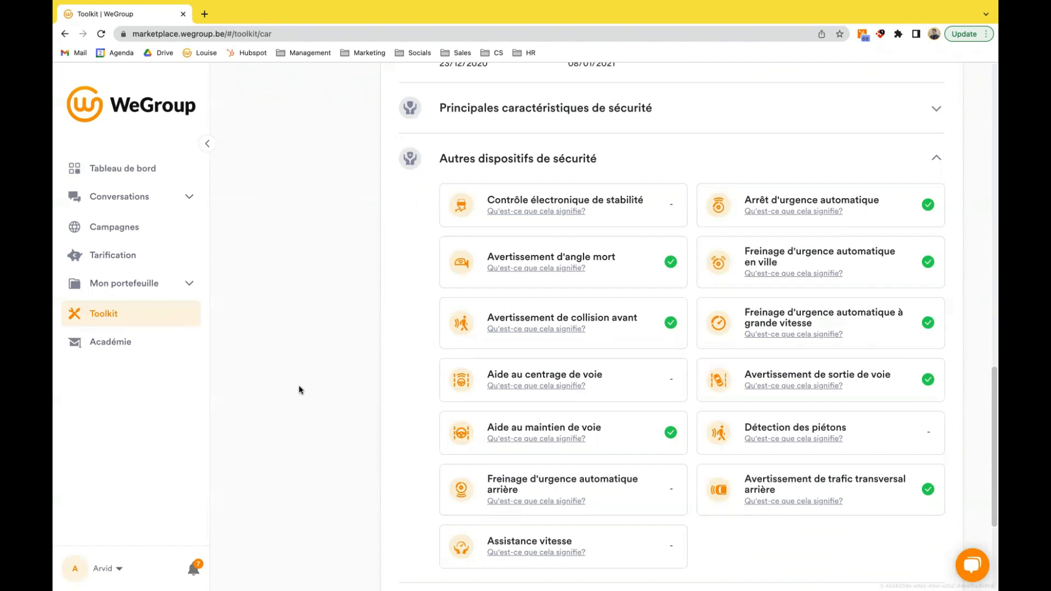
- Open the Toolkit's residence search, enter the street and house number, choose the suggested address and look it up
{"action": "left_click", "coordinate": [150, 320]}
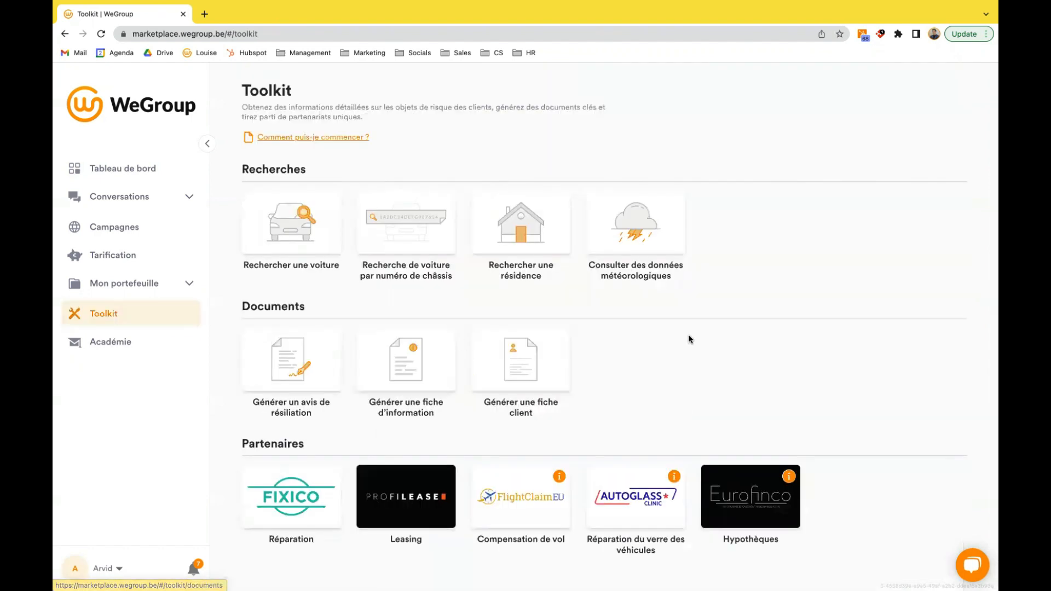
{"action": "left_click", "coordinate": [545, 235]}
{"action": "left_click", "coordinate": [530, 256]}
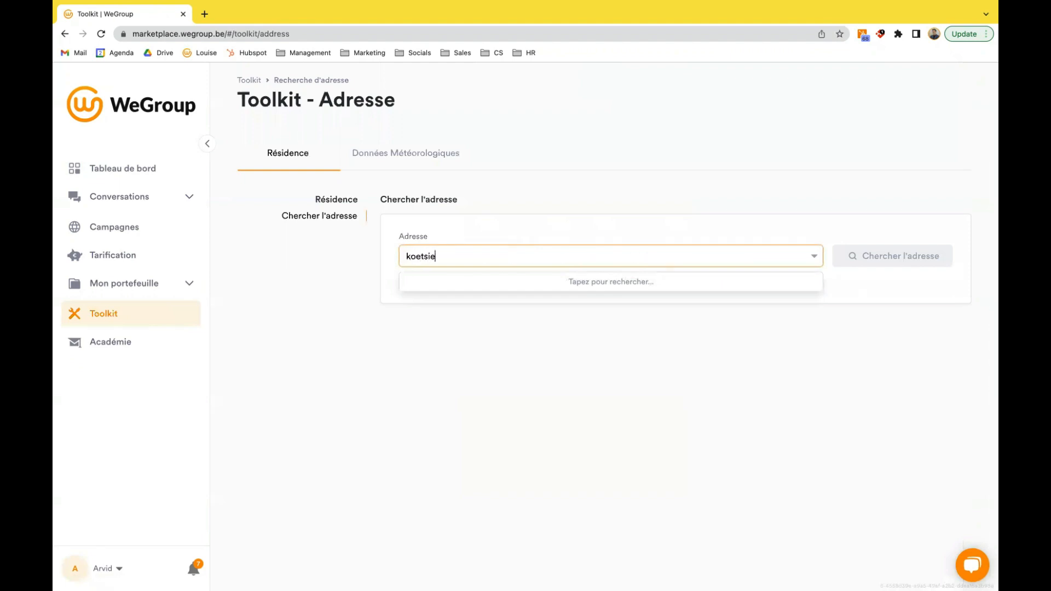
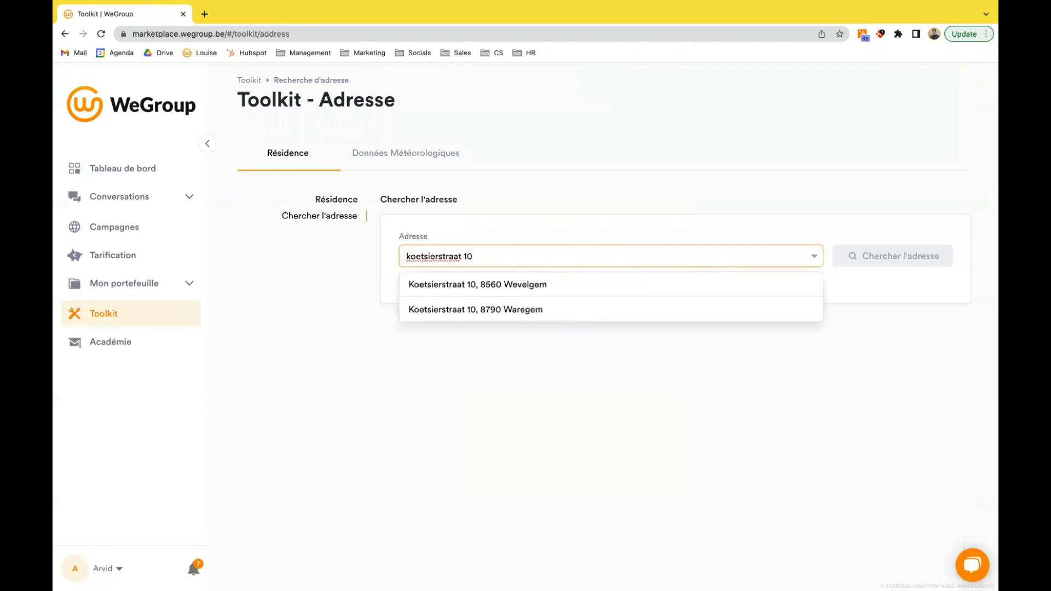
{"action": "left_click", "coordinate": [558, 283]}
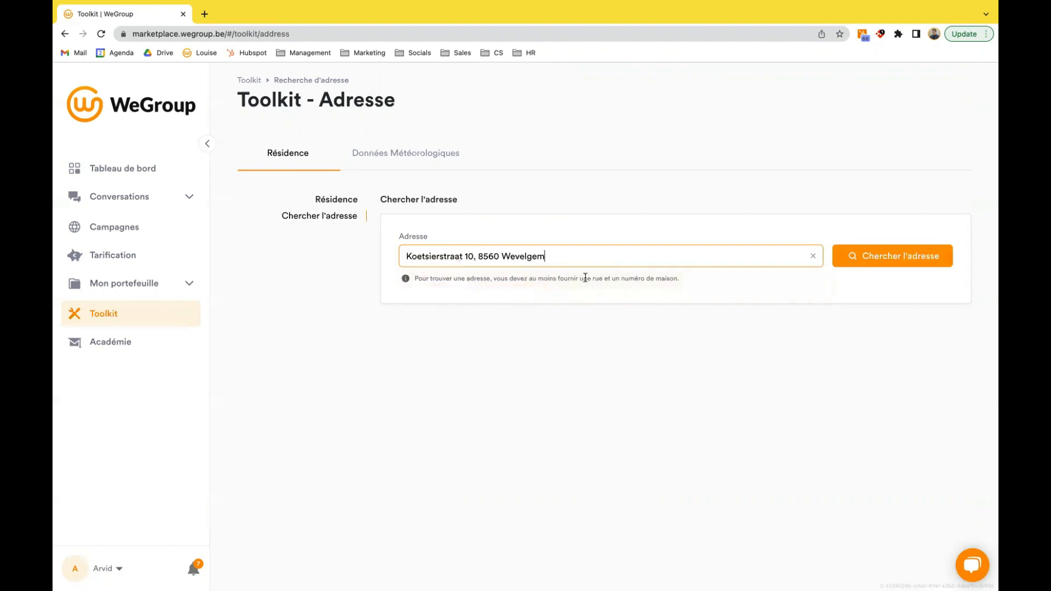
{"action": "left_click", "coordinate": [892, 257]}
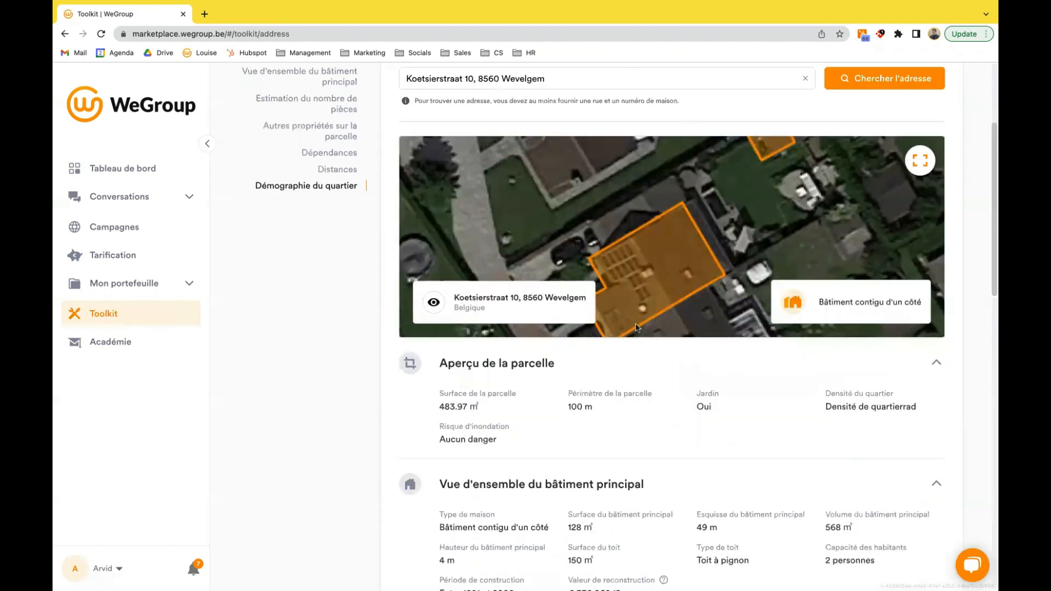
- Examine the residence's plot overview, main building details, estimated rooms and other features on the plot, and return to the aerial view
{"action": "scroll", "coordinate": [636, 327], "scroll_direction": "down", "scroll_amount": 2}
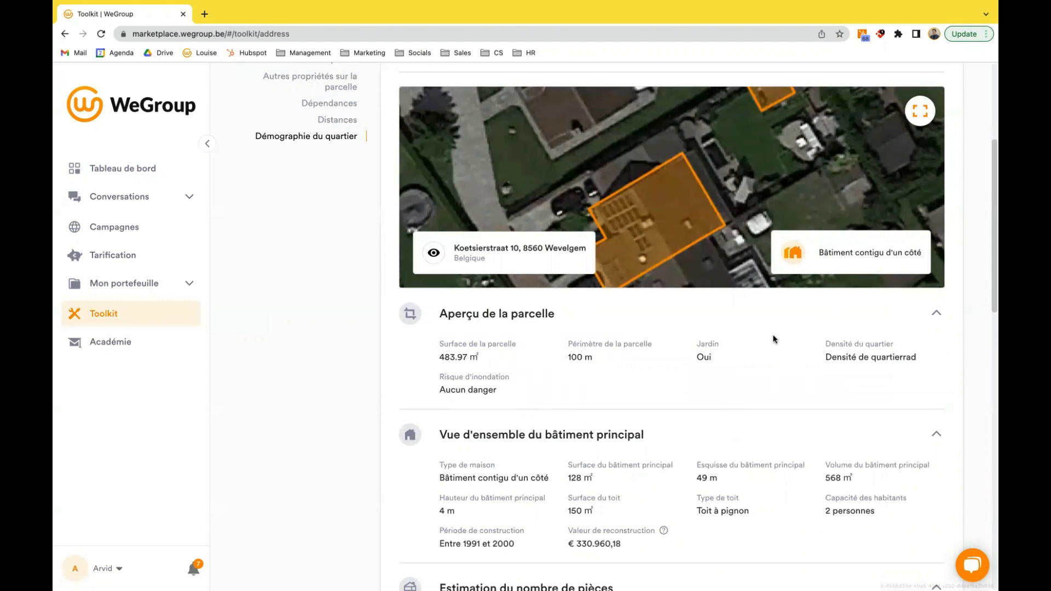
{"action": "scroll", "coordinate": [690, 399], "scroll_direction": "down", "scroll_amount": 2}
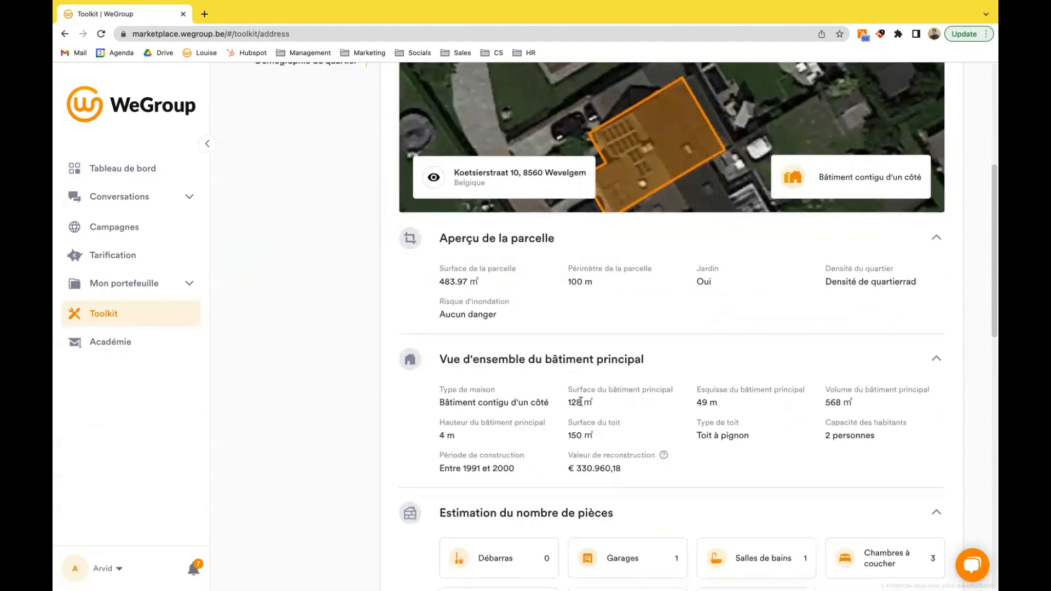
{"action": "scroll", "coordinate": [659, 412], "scroll_direction": "down", "scroll_amount": 2}
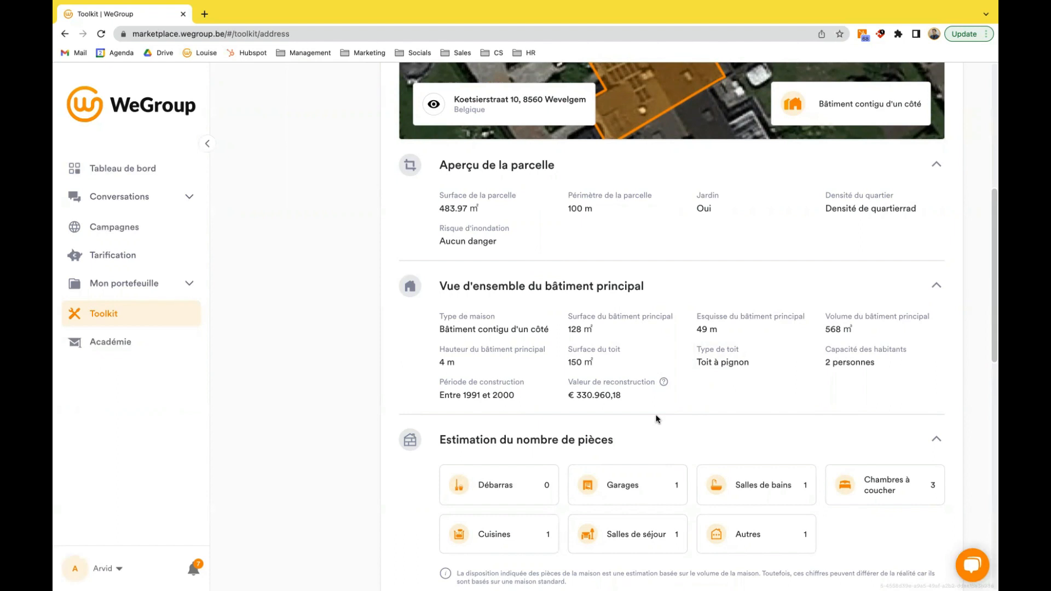
{"action": "scroll", "coordinate": [657, 419], "scroll_direction": "down", "scroll_amount": 3}
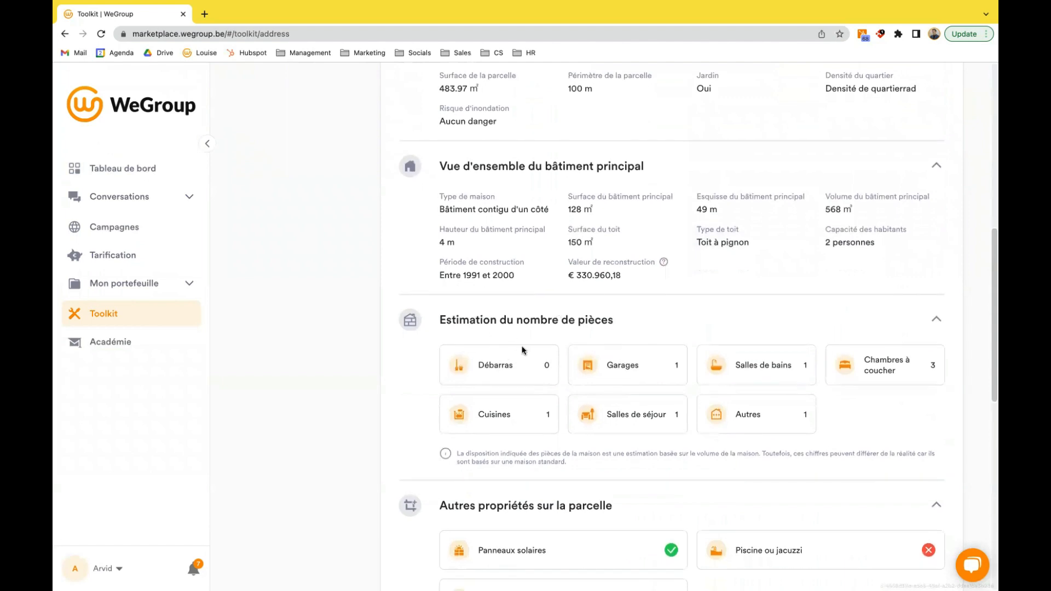
{"action": "scroll", "coordinate": [399, 364], "scroll_direction": "down", "scroll_amount": 4}
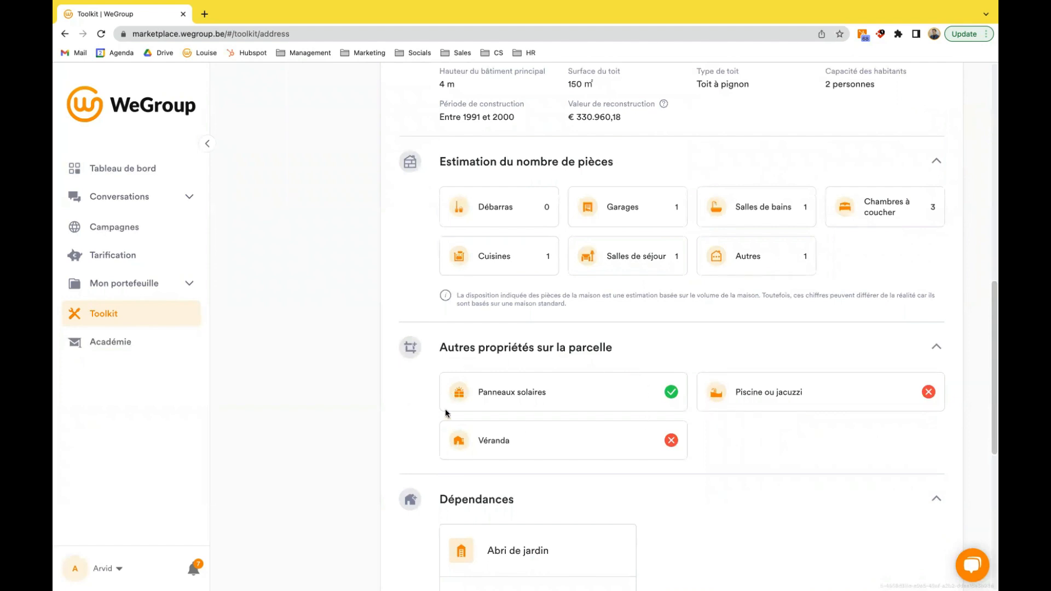
{"action": "scroll", "coordinate": [549, 369], "scroll_direction": "up", "scroll_amount": 10}
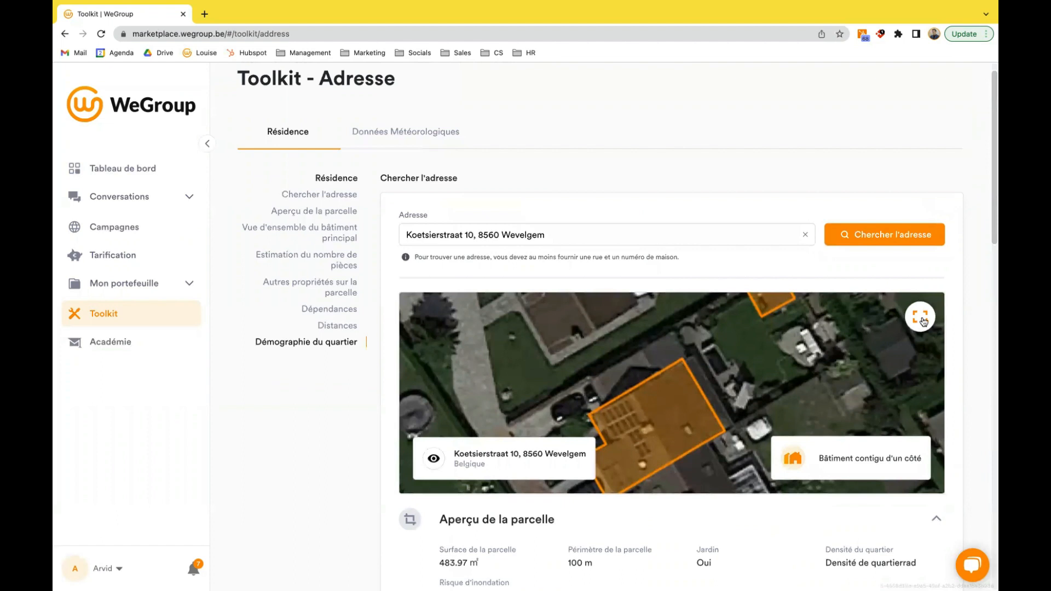
- View the residence's aerial image enlarged and close it, and examine the outbuildings, distances and neighbourhood demographics
{"action": "left_click", "coordinate": [585, 420]}
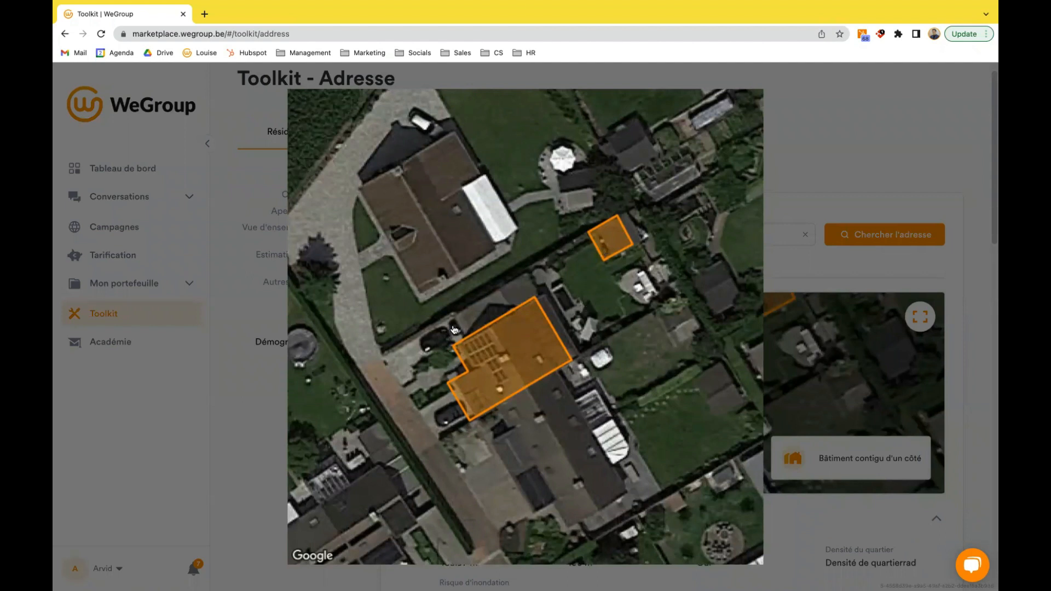
{"action": "left_click", "coordinate": [259, 423]}
{"action": "scroll", "coordinate": [291, 425], "scroll_direction": "down", "scroll_amount": 4}
{"action": "scroll", "coordinate": [294, 426], "scroll_direction": "down", "scroll_amount": 10}
{"action": "scroll", "coordinate": [598, 384], "scroll_direction": "down", "scroll_amount": 1}
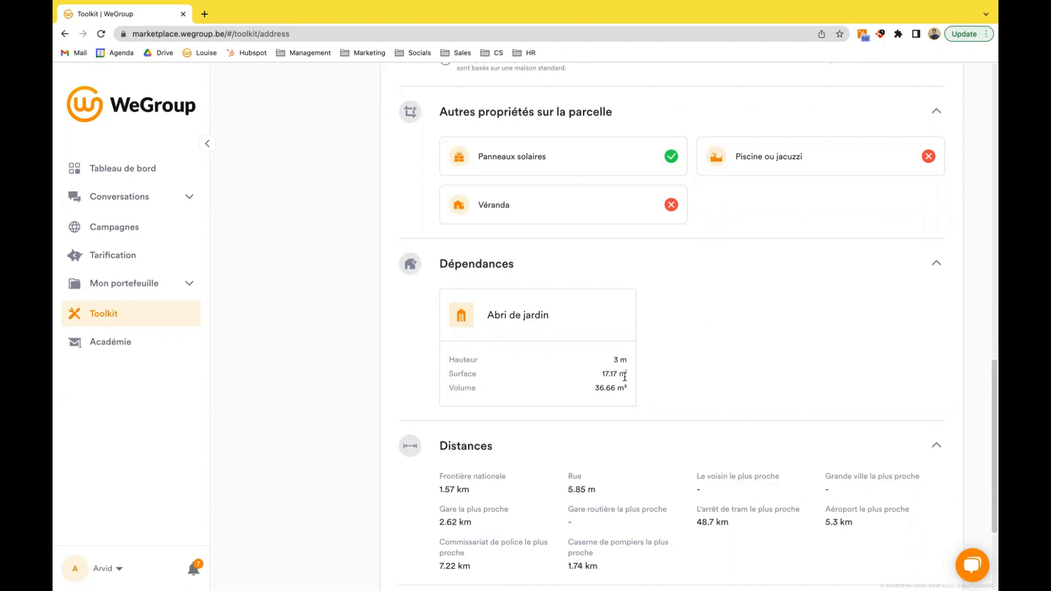
{"action": "scroll", "coordinate": [799, 438], "scroll_direction": "down", "scroll_amount": 3}
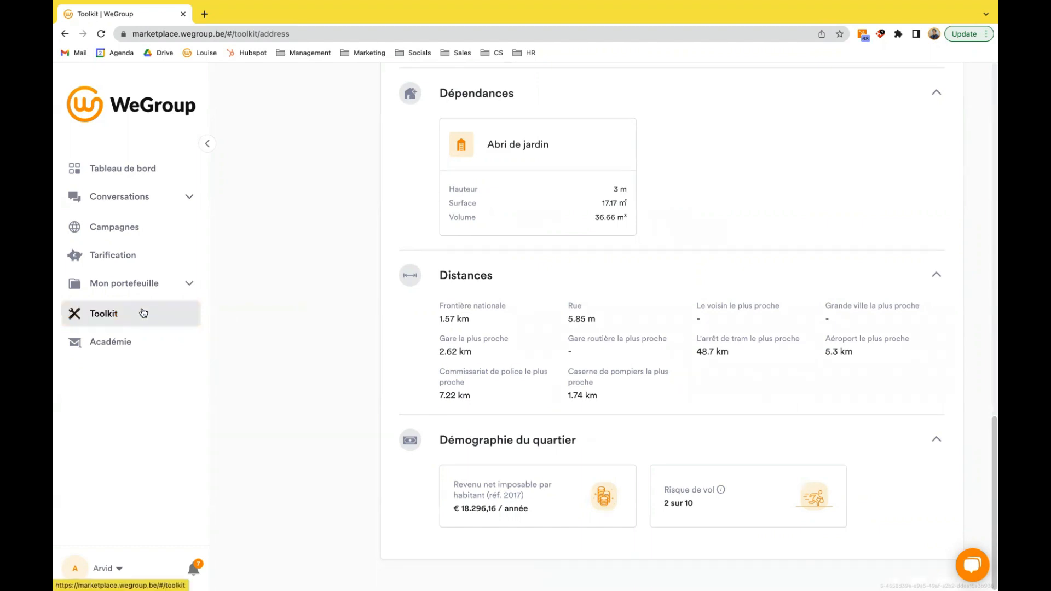
- Open the Toolkit's weather data search, enter the street and house number, choose the suggested address and look up its weather data
{"action": "left_click", "coordinate": [144, 314]}
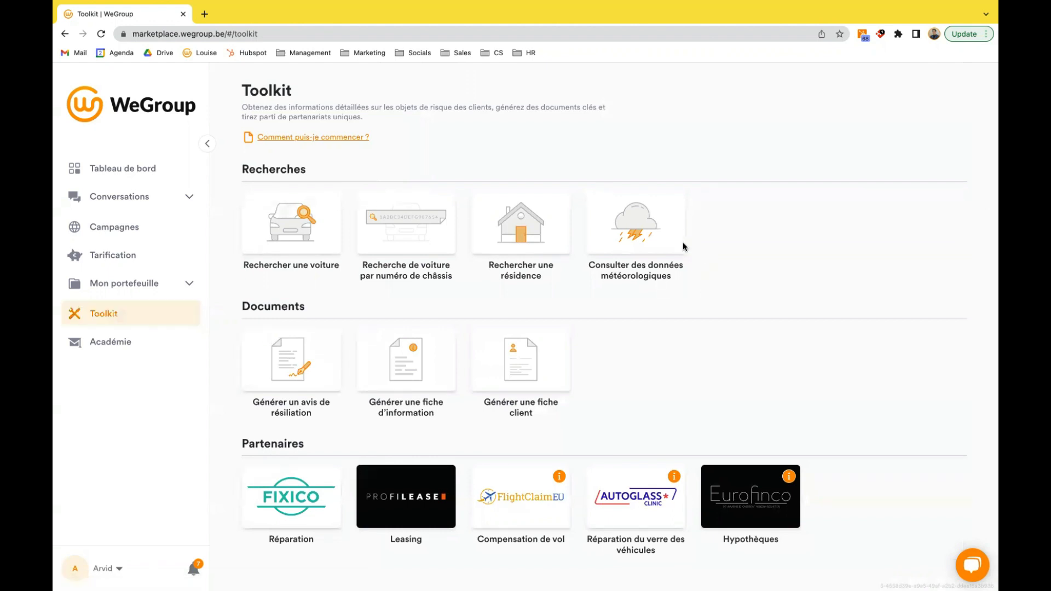
{"action": "left_click", "coordinate": [643, 231]}
{"action": "left_click", "coordinate": [548, 251]}
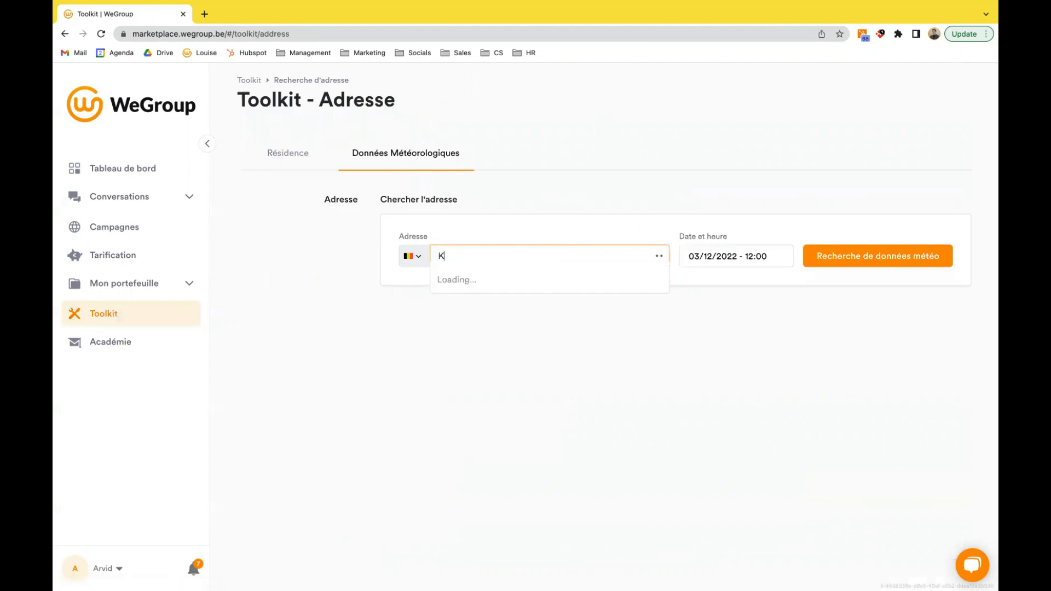
{"action": "left_click", "coordinate": [566, 276]}
{"action": "left_click", "coordinate": [869, 261]}
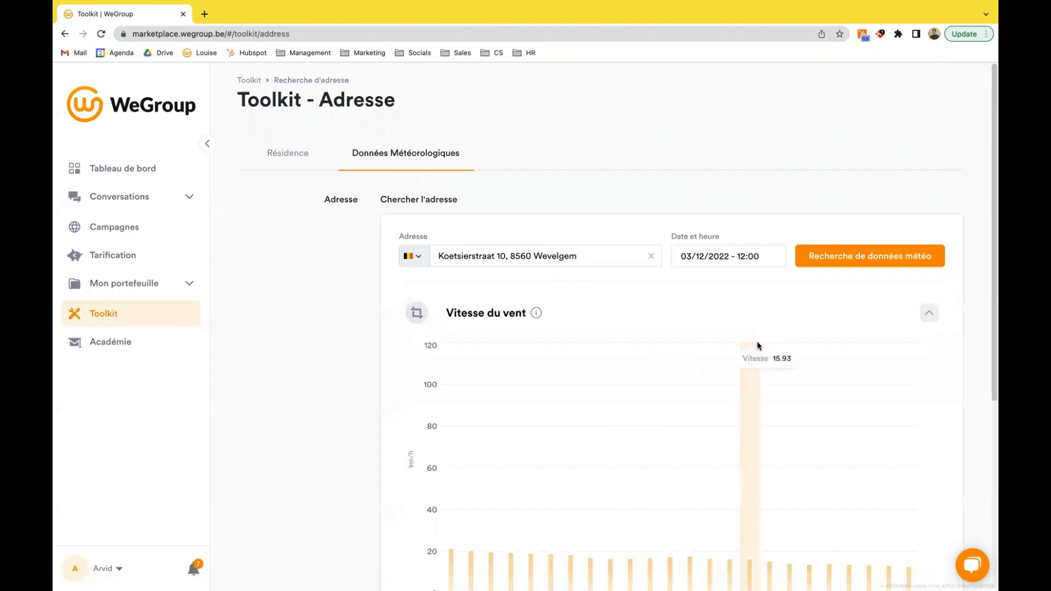
- Examine the hourly wind speed chart and the regional wind map for the address
{"action": "scroll", "coordinate": [759, 345], "scroll_direction": "down", "scroll_amount": 3}
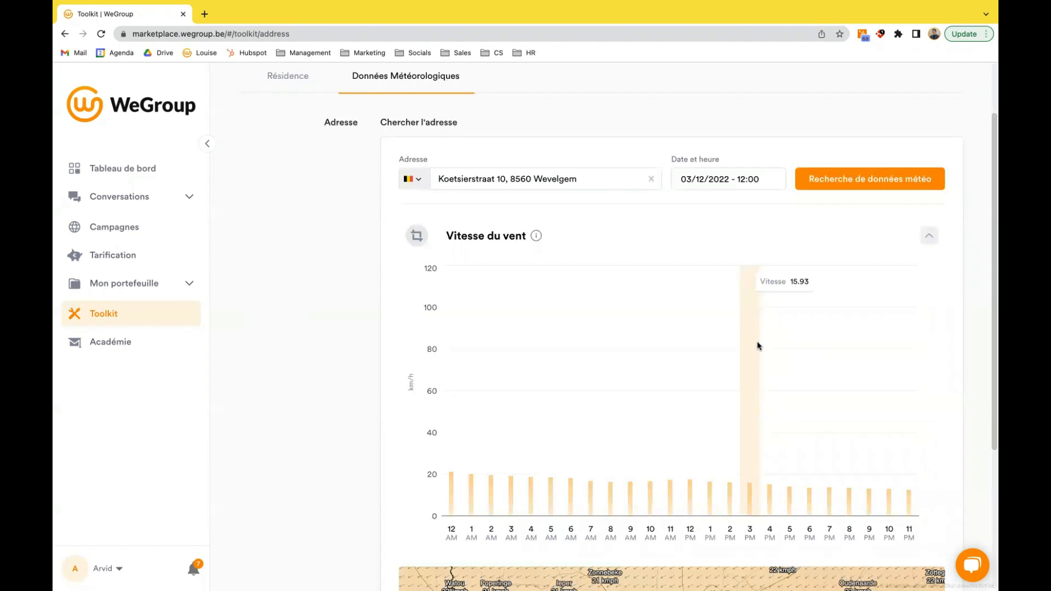
{"action": "scroll", "coordinate": [757, 341], "scroll_direction": "down", "scroll_amount": 3}
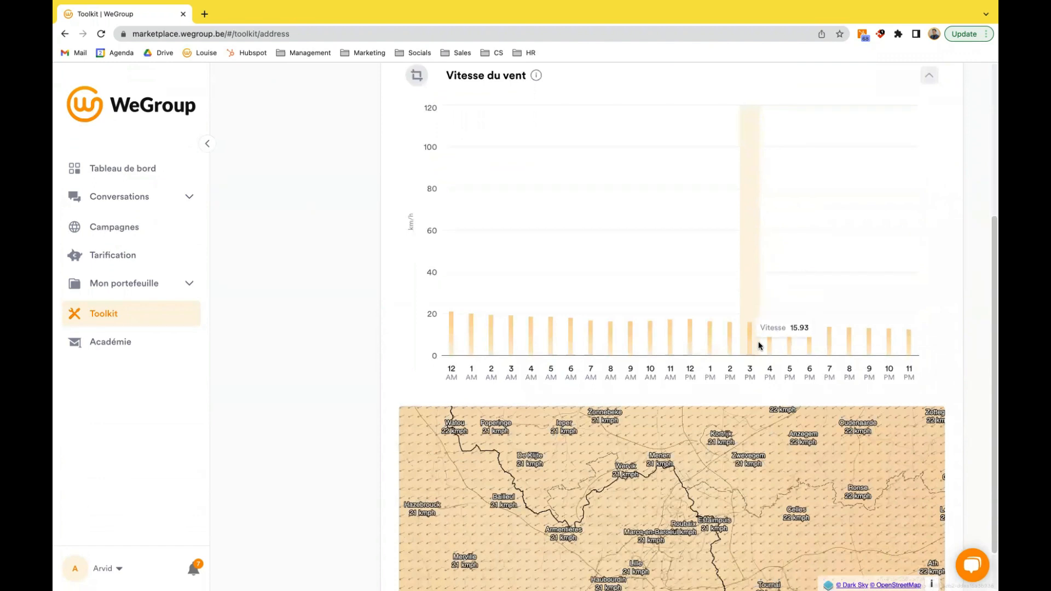
{"action": "scroll", "coordinate": [757, 341], "scroll_direction": "down", "scroll_amount": 1}
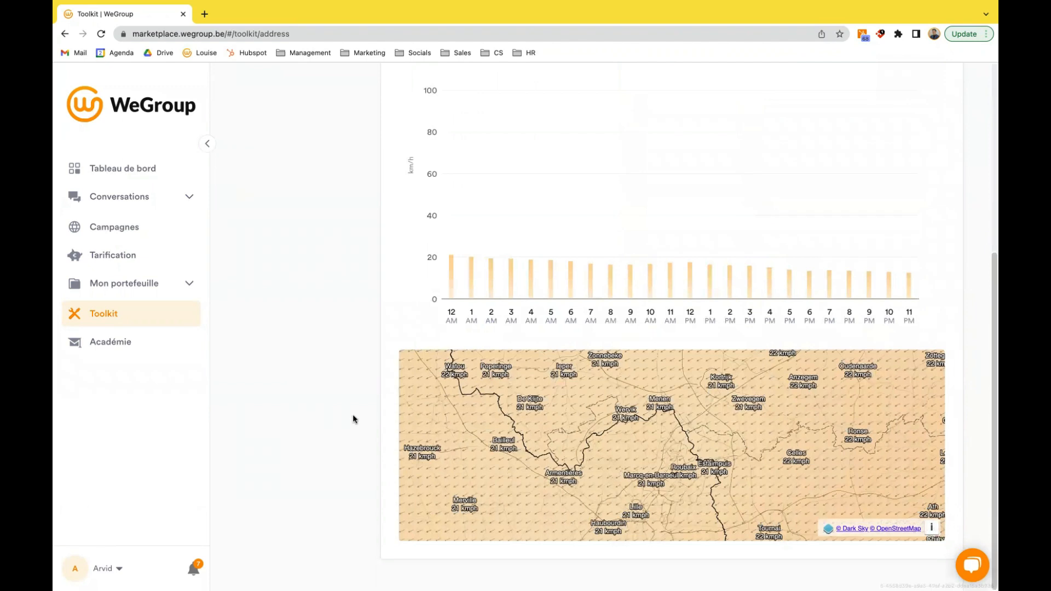
{"action": "scroll", "coordinate": [353, 415], "scroll_direction": "up", "scroll_amount": 5}
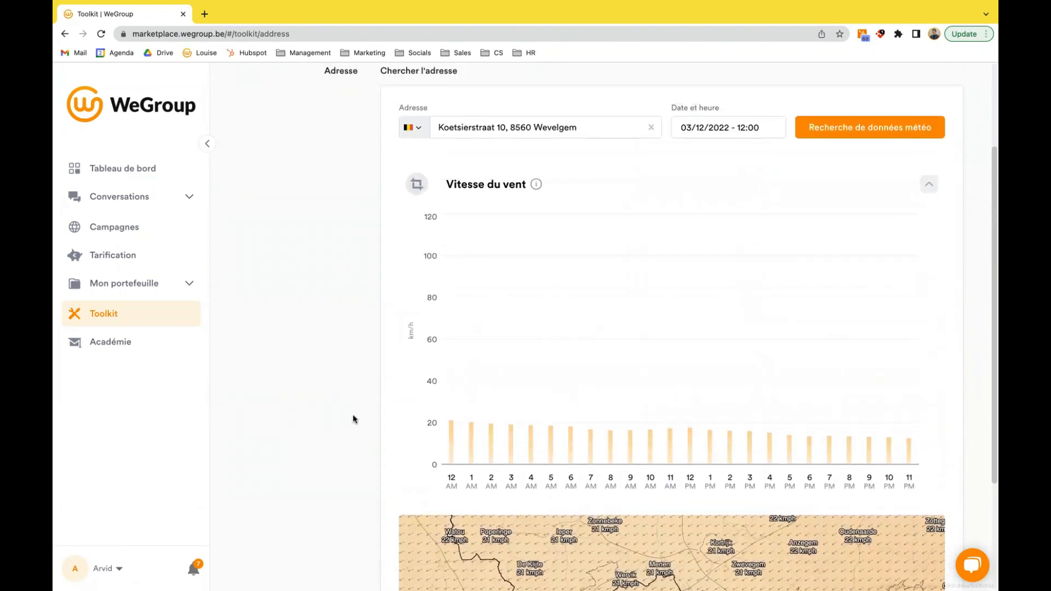
- Open the Toolkit's termination notice generator, search for the policyholder by first name and select the matching party
{"action": "left_click", "coordinate": [134, 322]}
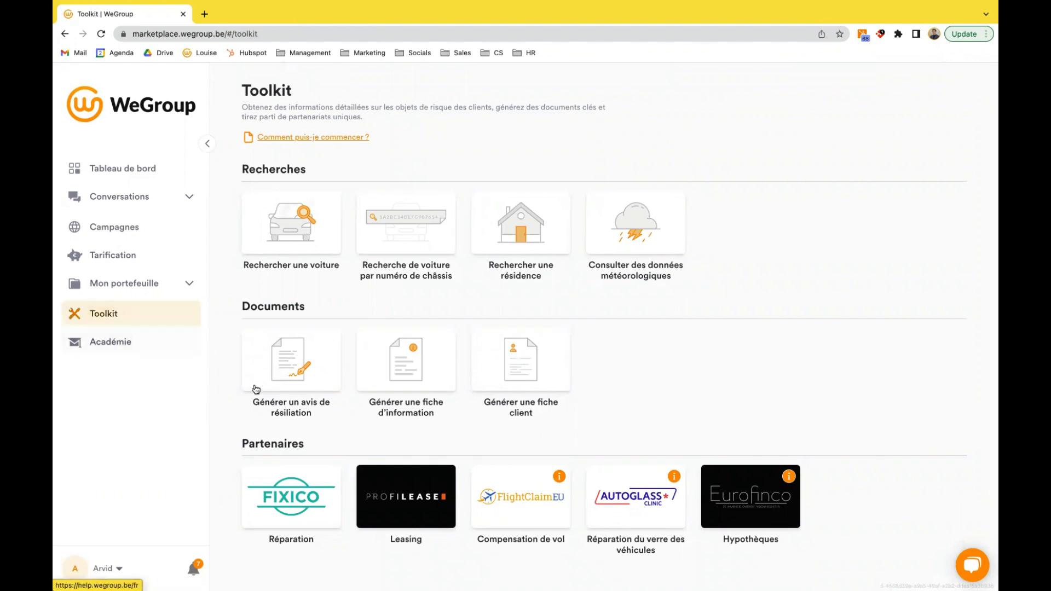
{"action": "left_click", "coordinate": [303, 368]}
{"action": "left_click", "coordinate": [375, 263]}
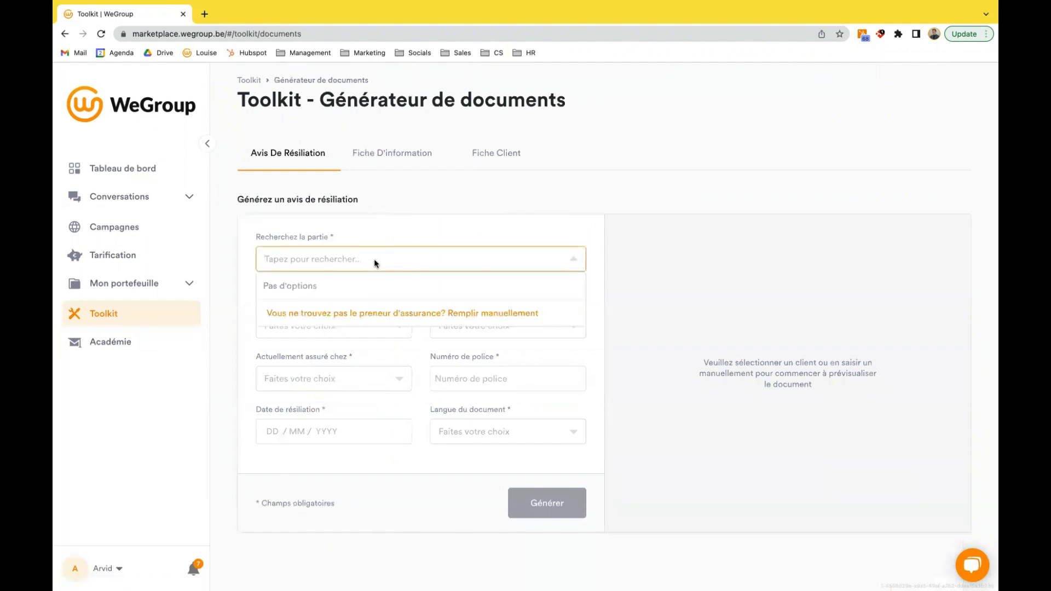
{"action": "type", "text": "pieter"}
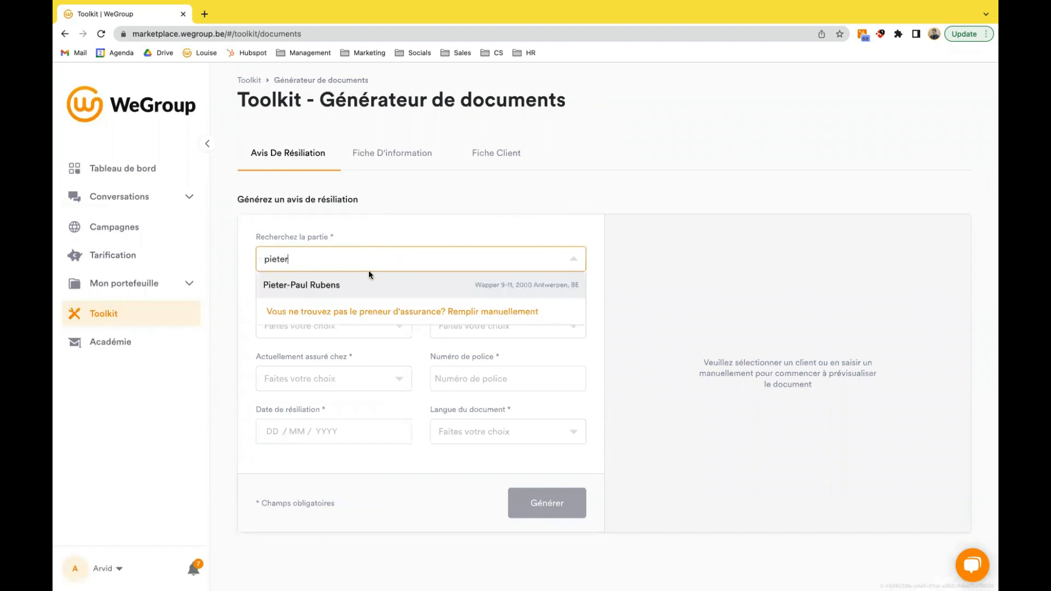
{"action": "left_click", "coordinate": [343, 289]}
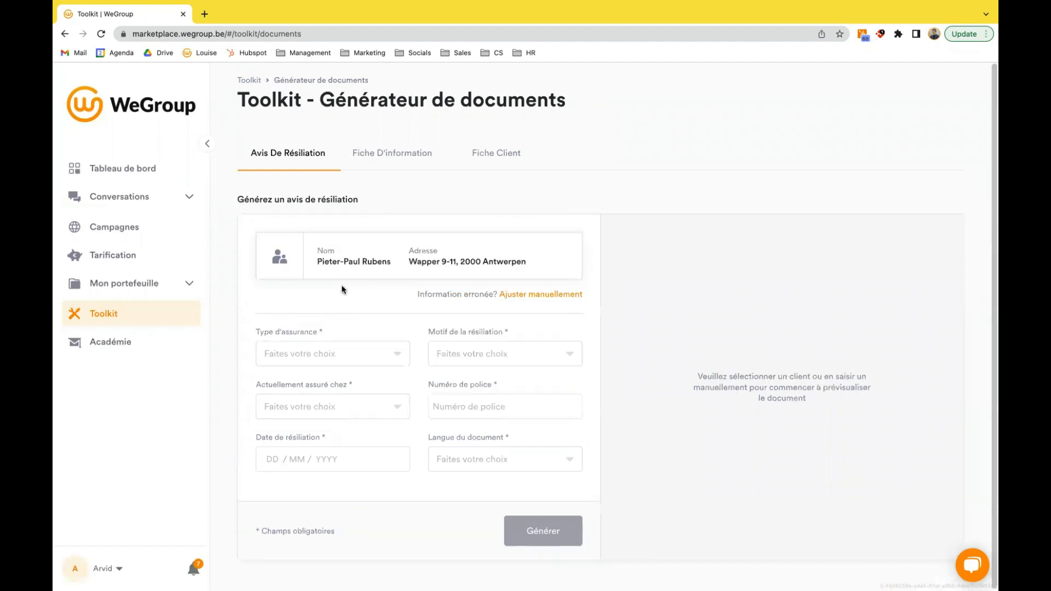
- Set the insurance type to "Assurance automobile" and the termination reason to "Augmentation de la prime"
{"action": "left_click", "coordinate": [378, 351]}
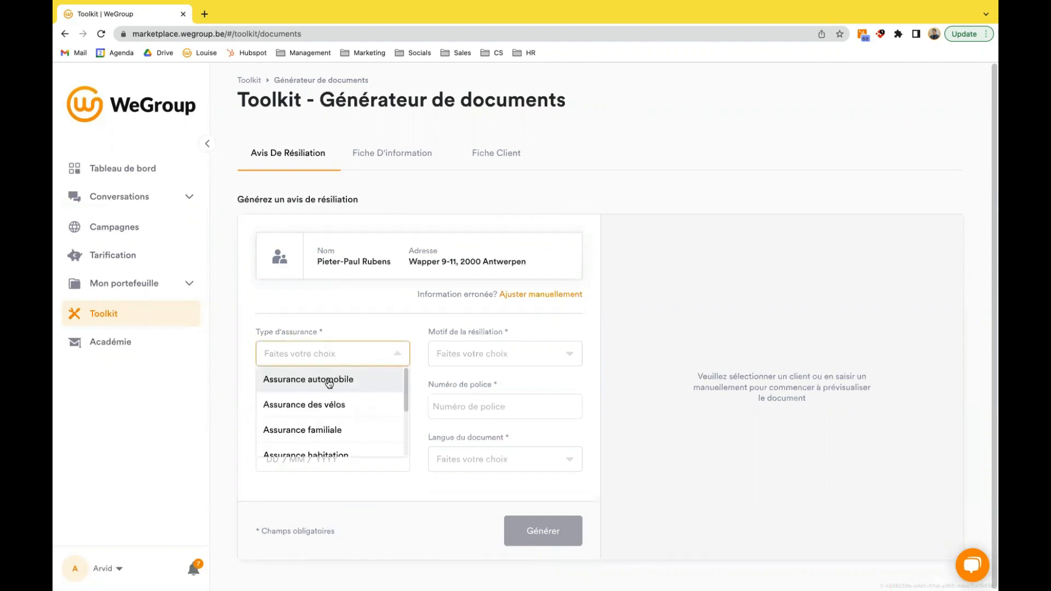
{"action": "left_click", "coordinate": [286, 386]}
{"action": "left_click", "coordinate": [472, 356]}
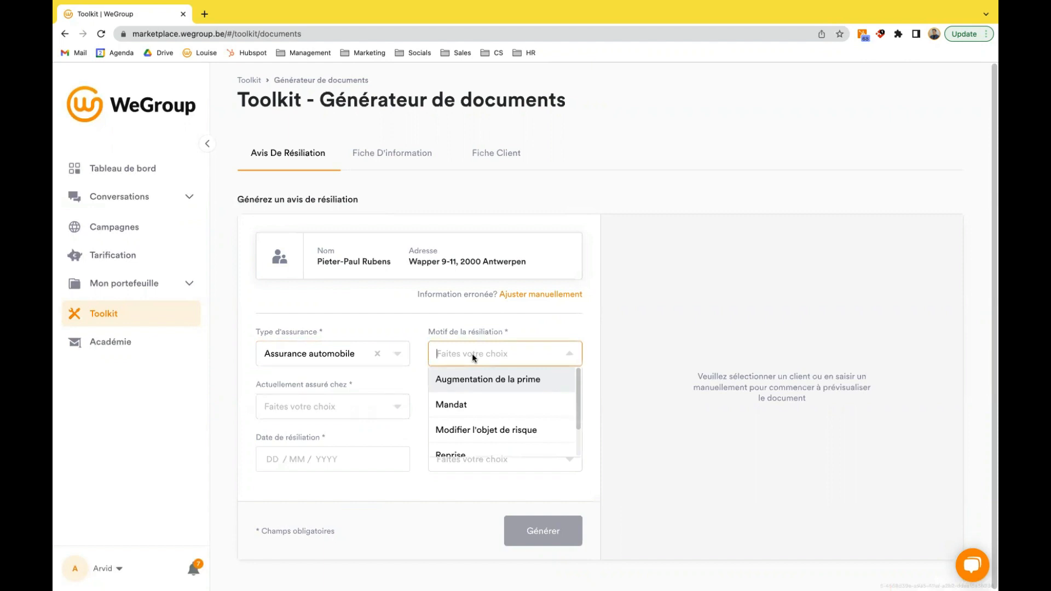
{"action": "left_click", "coordinate": [478, 385]}
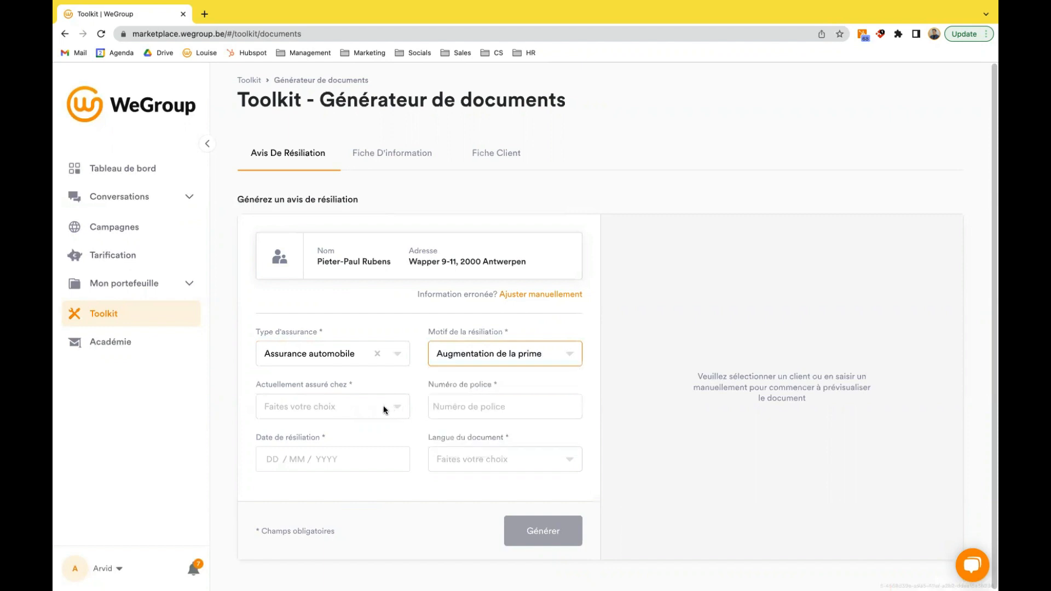
- Set the current insurer to AG Insurance and enter the policy number
{"action": "left_click", "coordinate": [384, 409]}
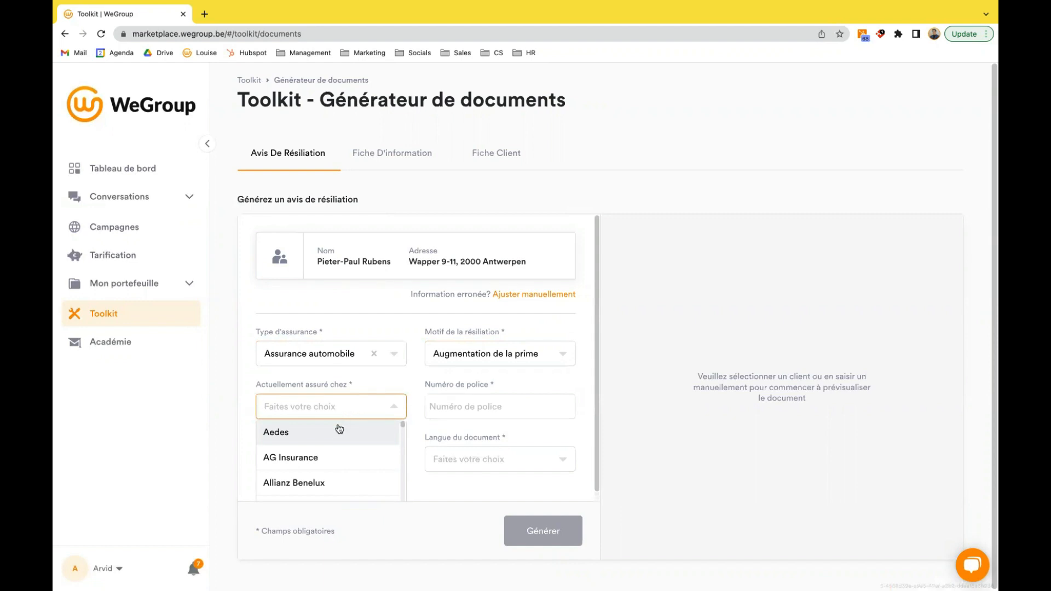
{"action": "left_click", "coordinate": [318, 453]}
{"action": "left_click", "coordinate": [455, 406]}
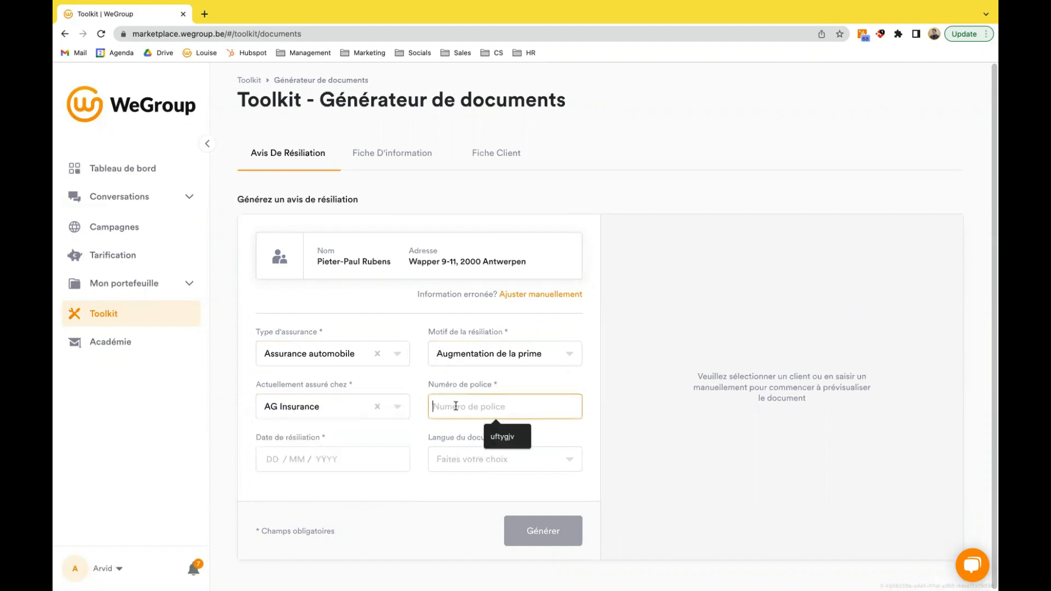
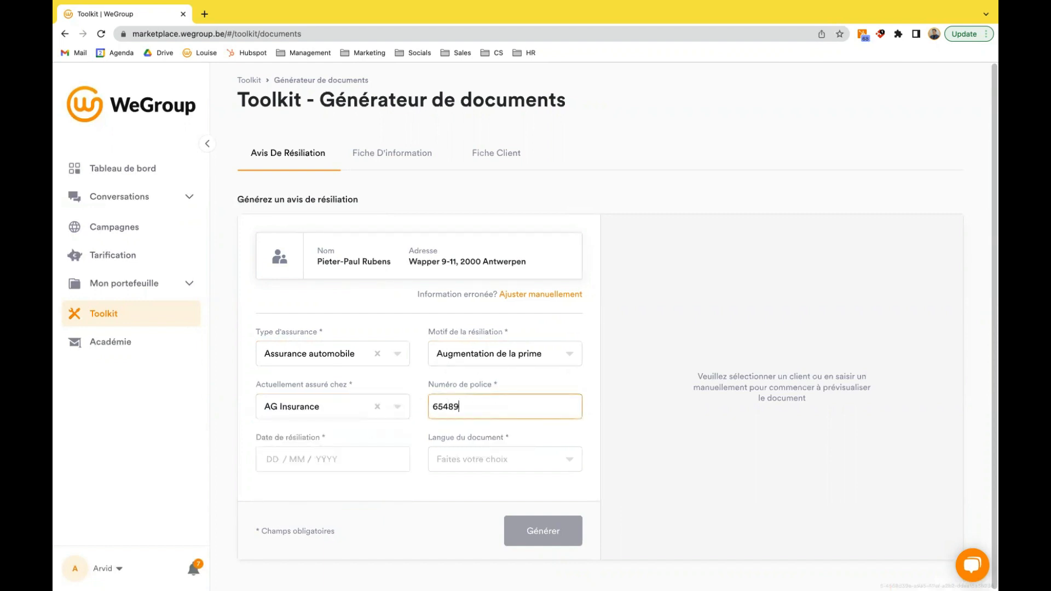
- Set the termination date to 01/01/2023 and the document language to "Français", and generate the notice
{"action": "left_click", "coordinate": [268, 460]}
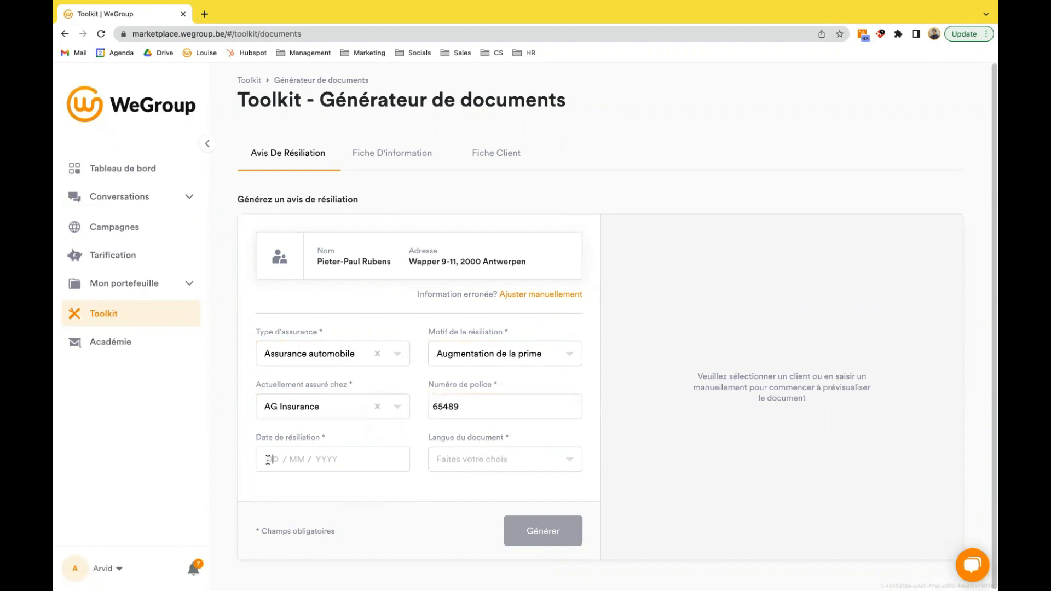
{"action": "type", "text": "01 / 0"}
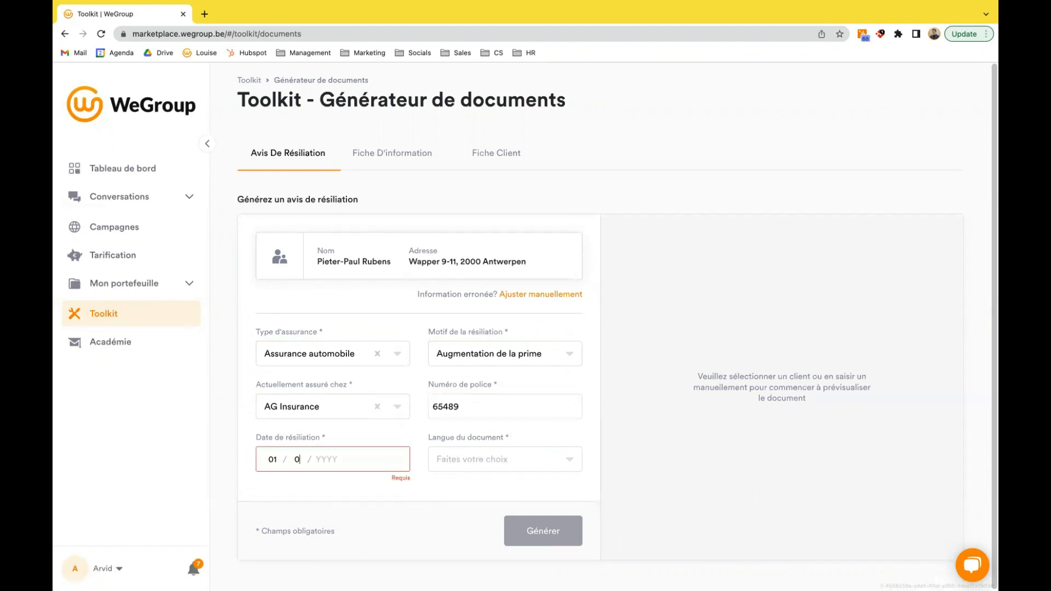
{"action": "type", "text": "1 / 2023"}
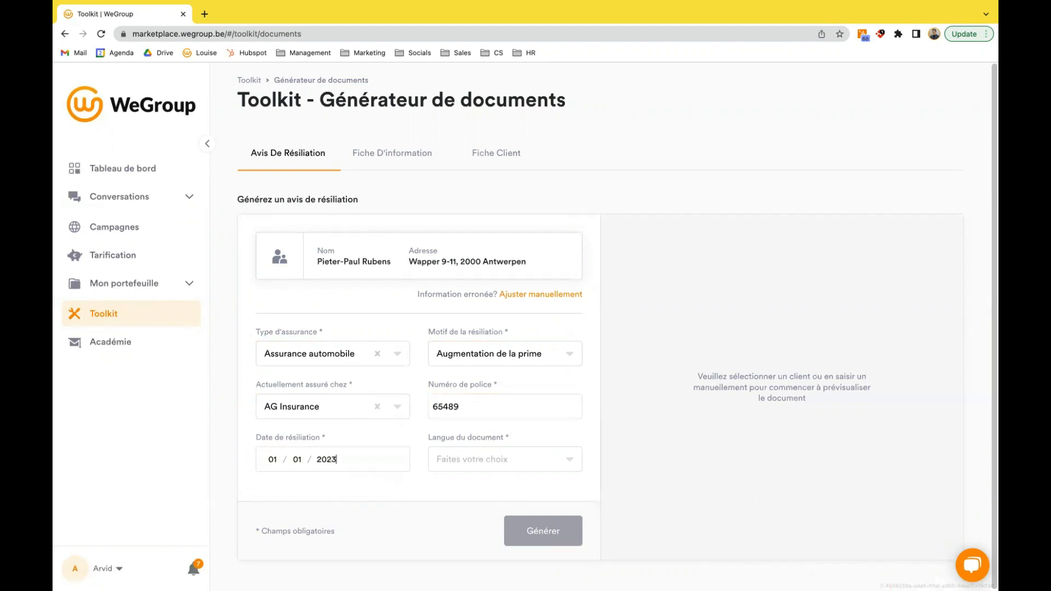
{"action": "left_click", "coordinate": [485, 460]}
{"action": "left_click", "coordinate": [480, 408]}
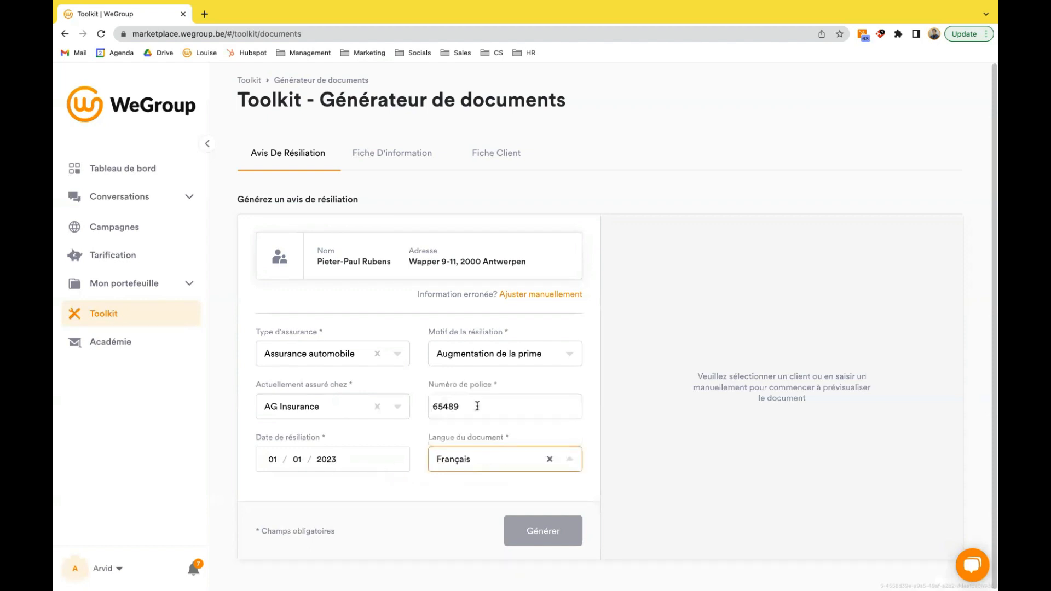
{"action": "left_click", "coordinate": [559, 529]}
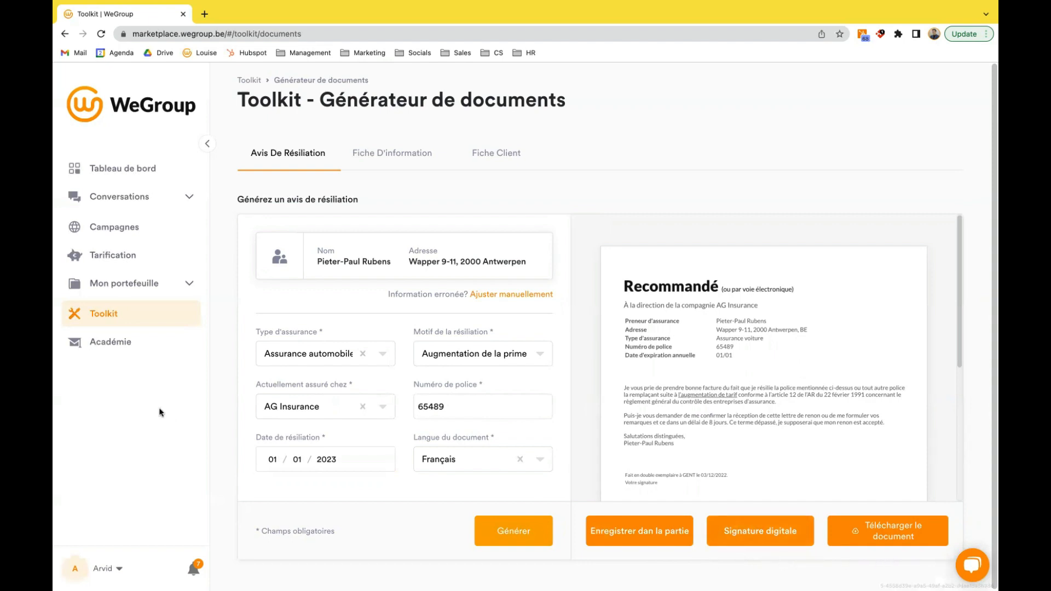
- Open the Toolkit's Profilease leasing partner page, review its description and lease requests, and return to the Toolkit
{"action": "left_click", "coordinate": [151, 322]}
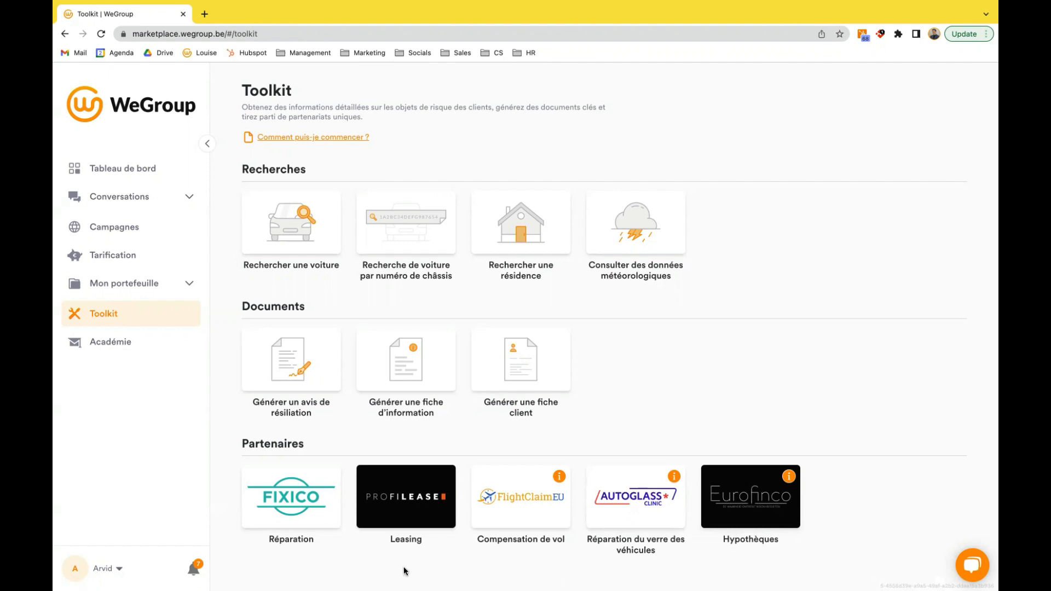
{"action": "left_click", "coordinate": [400, 518]}
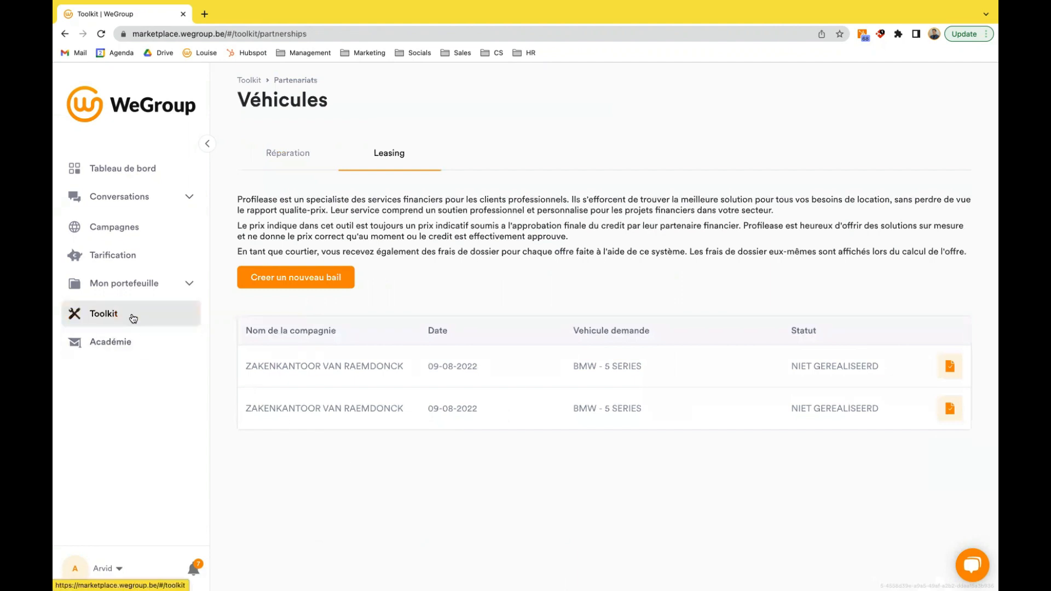
{"action": "left_click", "coordinate": [133, 318]}
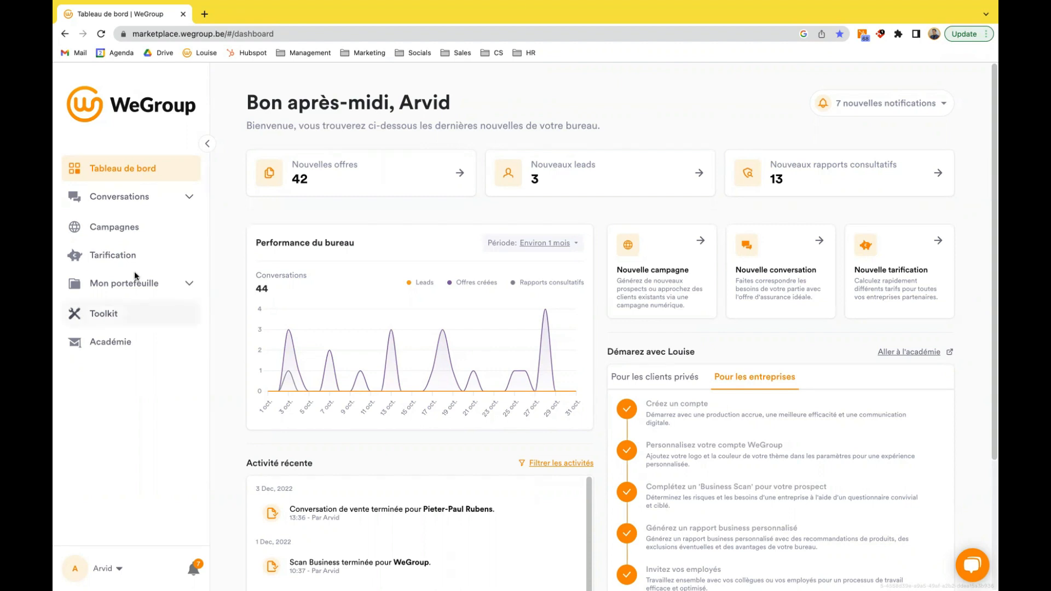
- Open a new conversation from the dashboard and select "Conversation de vente", "Analyse des risques et des besoins" and "Scan Business" in turn
{"action": "left_click", "coordinate": [166, 196]}
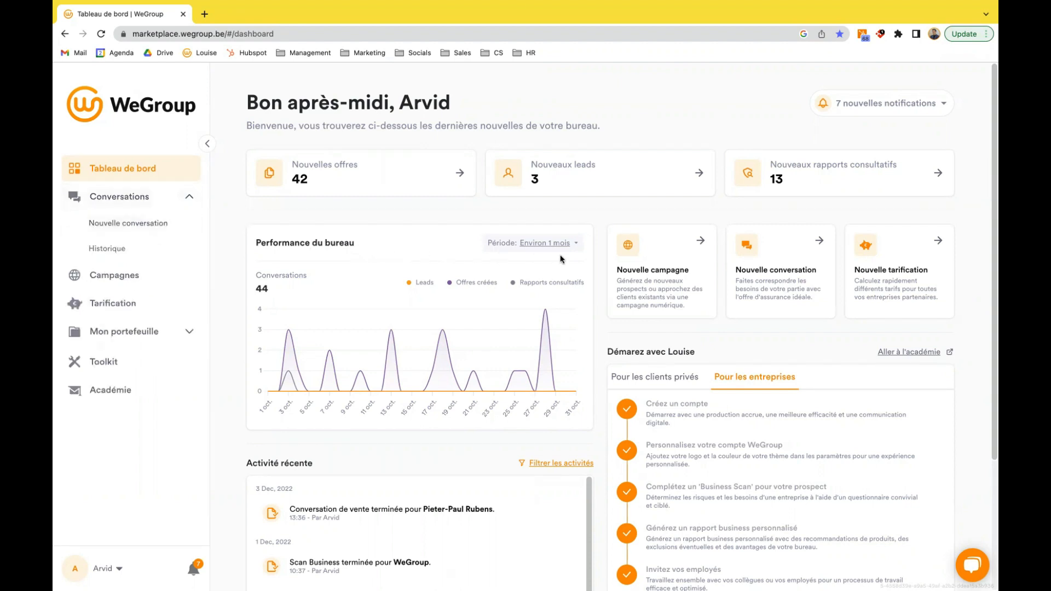
{"action": "left_click", "coordinate": [778, 273]}
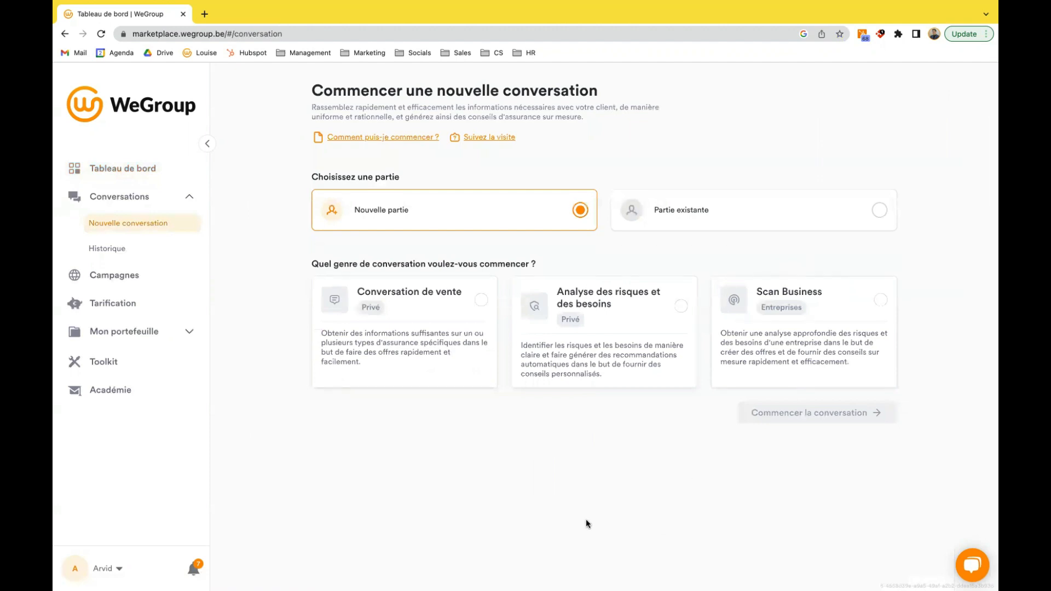
{"action": "left_click", "coordinate": [428, 315]}
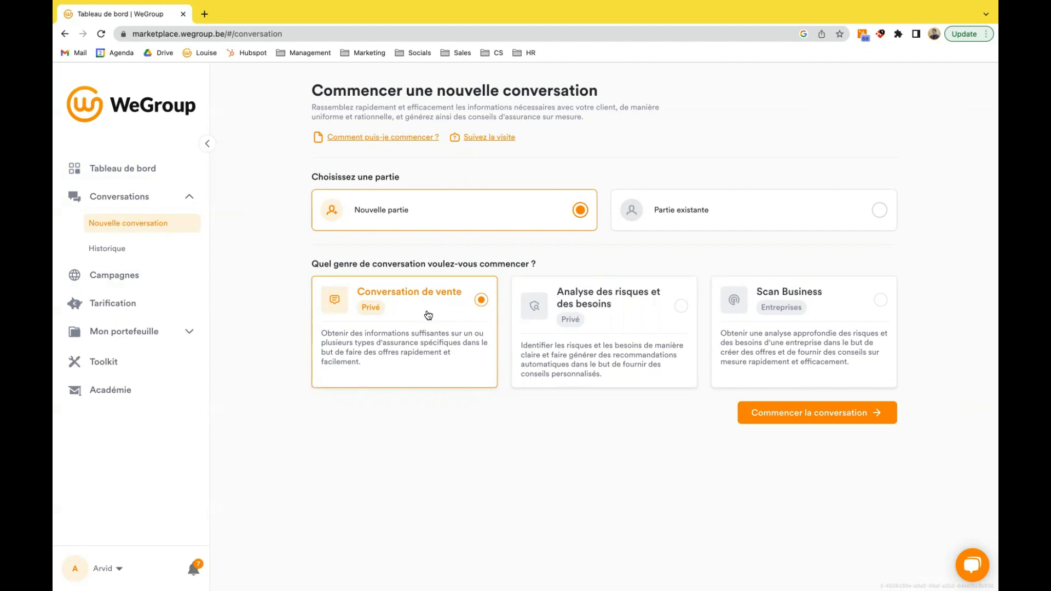
{"action": "left_click", "coordinate": [634, 329]}
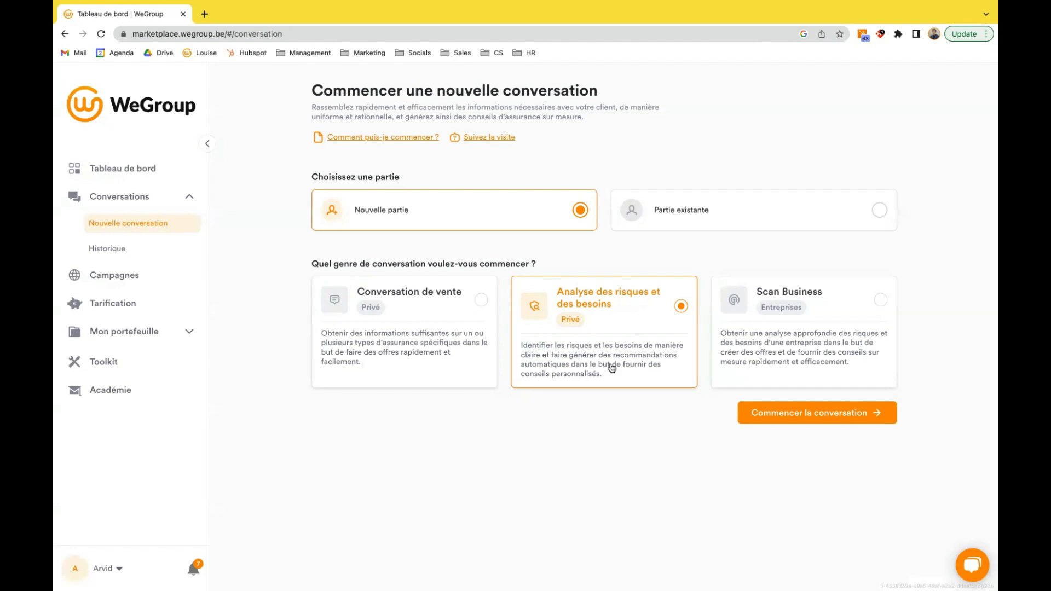
{"action": "left_click", "coordinate": [834, 321]}
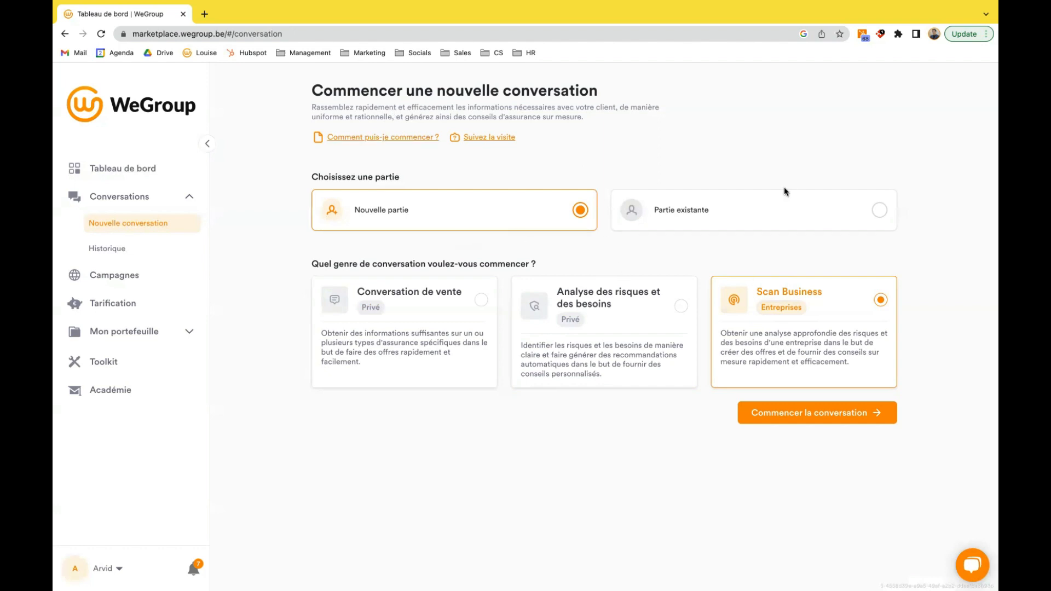
- Choose "Partie existante", search for the existing client by first name, select the client's record and start a "Conversation de vente"
{"action": "left_click", "coordinate": [739, 220]}
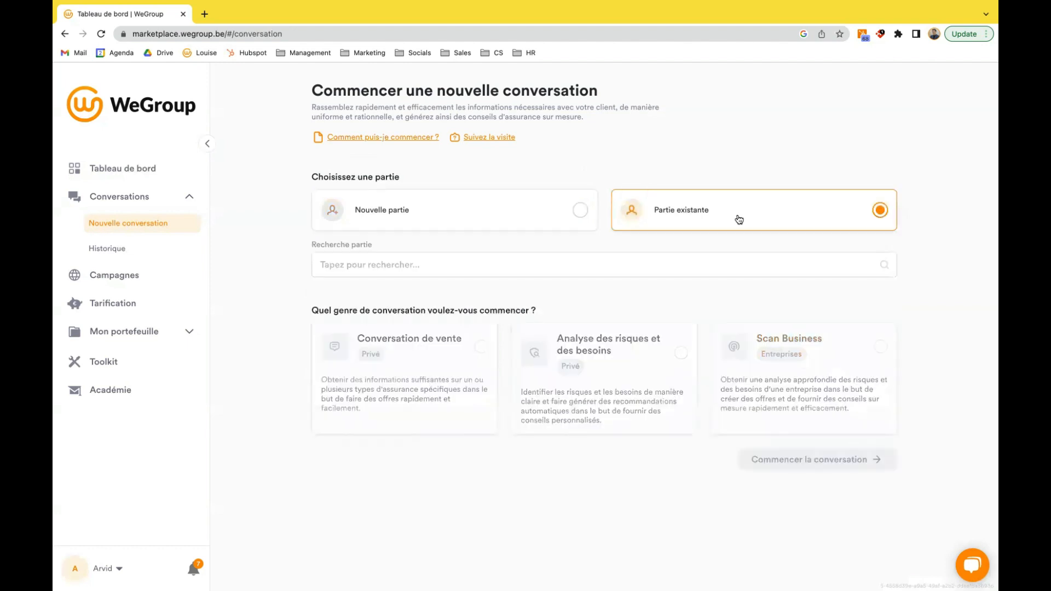
{"action": "left_click", "coordinate": [527, 265]}
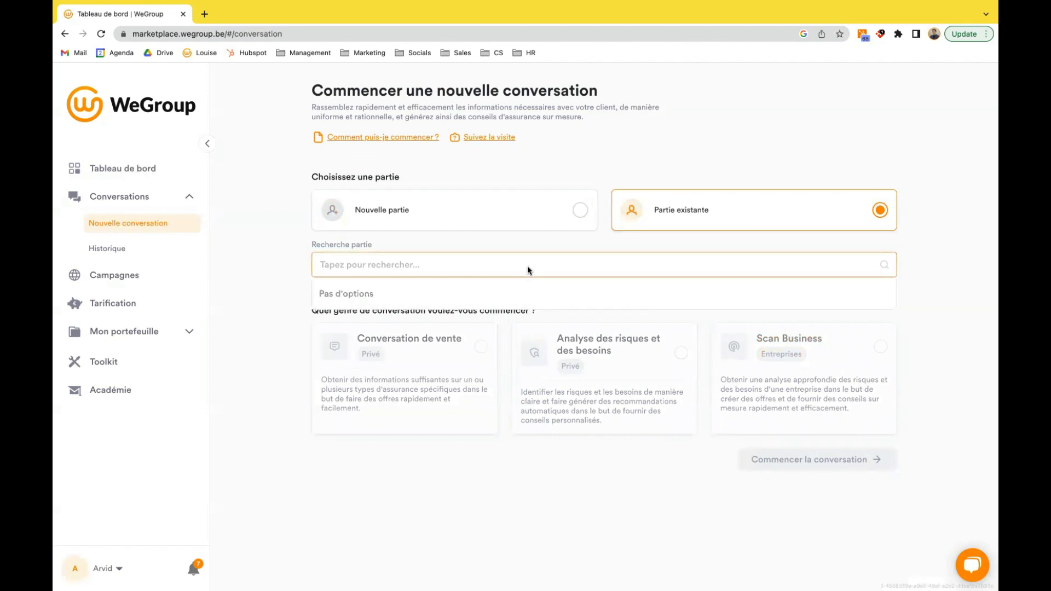
{"action": "type", "text": "pieter"}
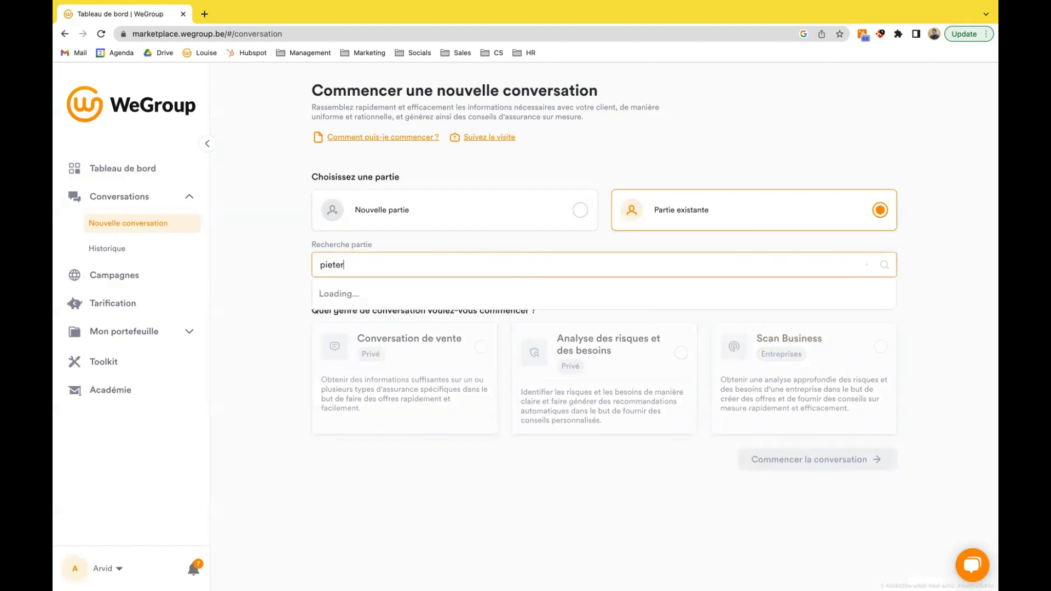
{"action": "left_click", "coordinate": [443, 289]}
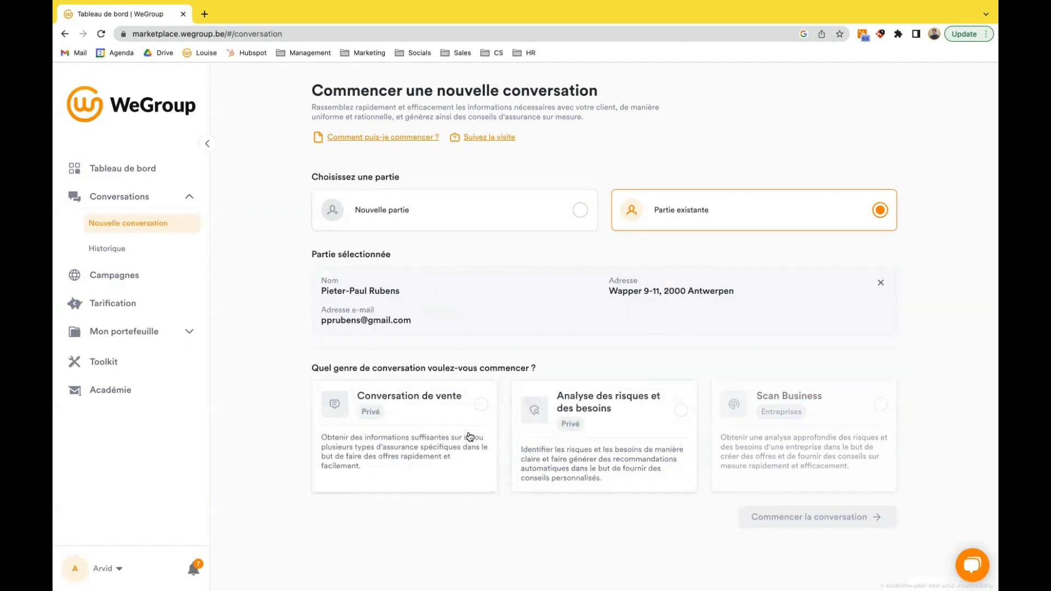
{"action": "left_click", "coordinate": [436, 415]}
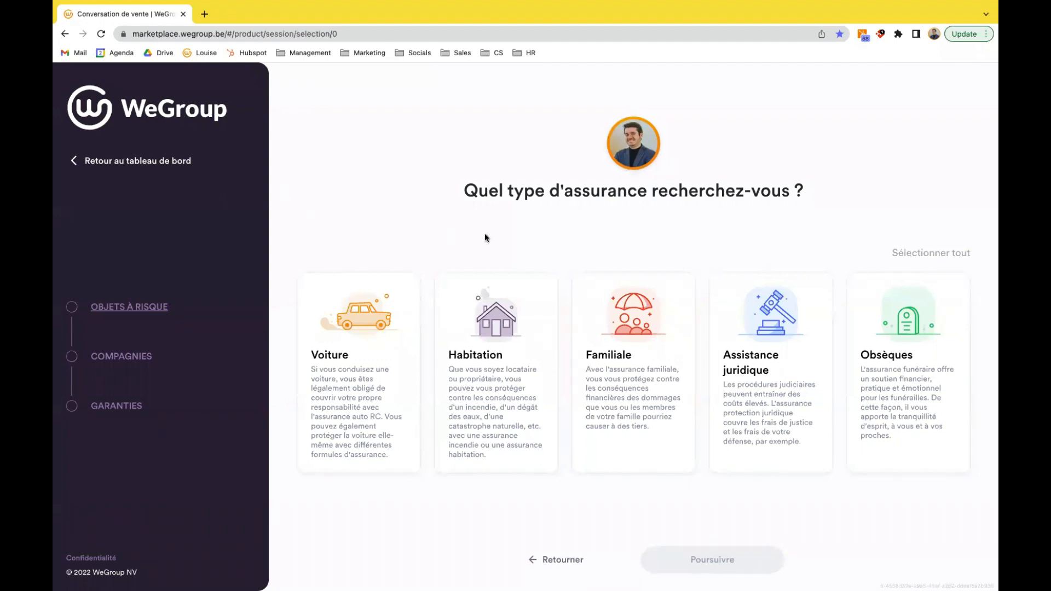
- Select "Habitation" as the insurance type and choose Baloise and Vivium as the companies that may provide offers
{"action": "left_click", "coordinate": [522, 317]}
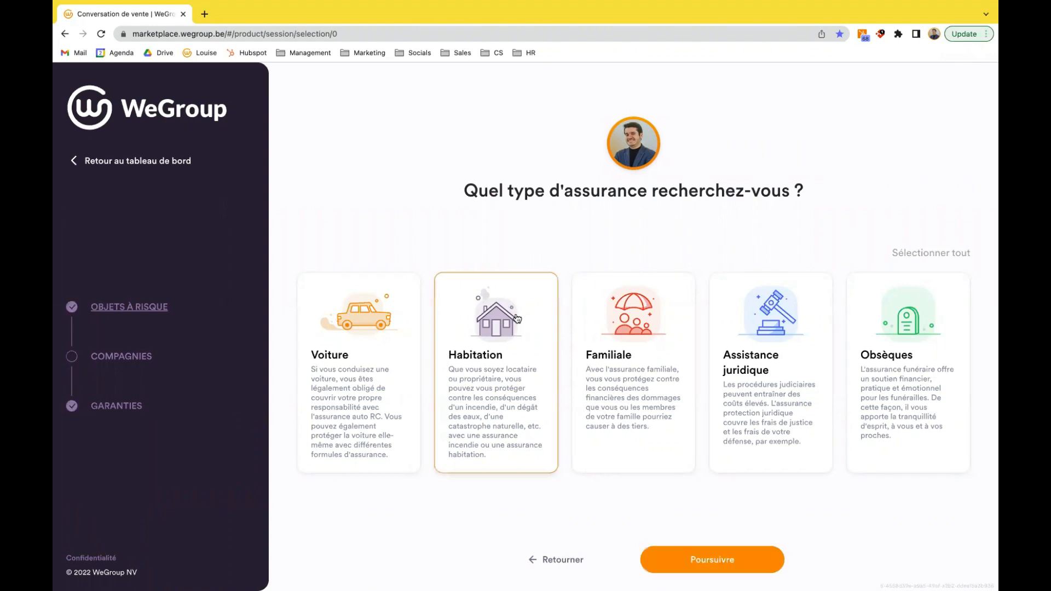
{"action": "left_click", "coordinate": [713, 562]}
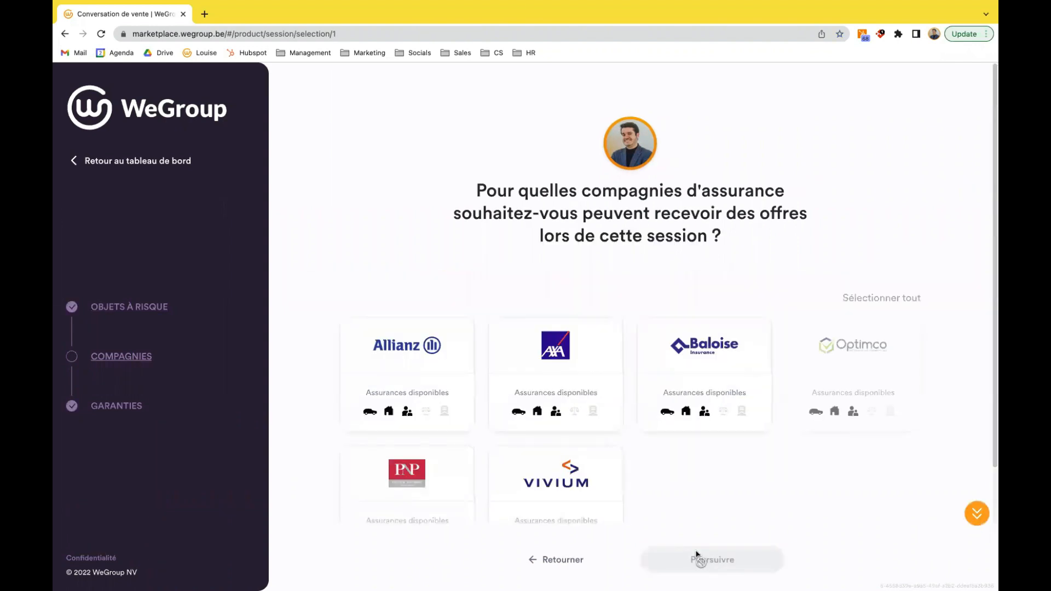
{"action": "scroll", "coordinate": [701, 465], "scroll_direction": "down", "scroll_amount": 1}
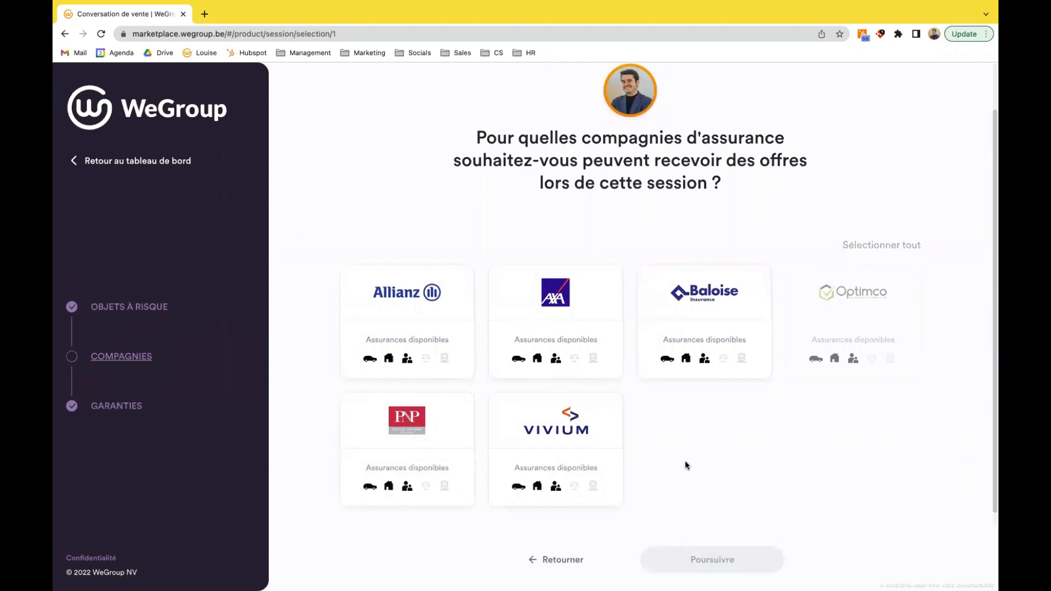
{"action": "left_click", "coordinate": [872, 249]}
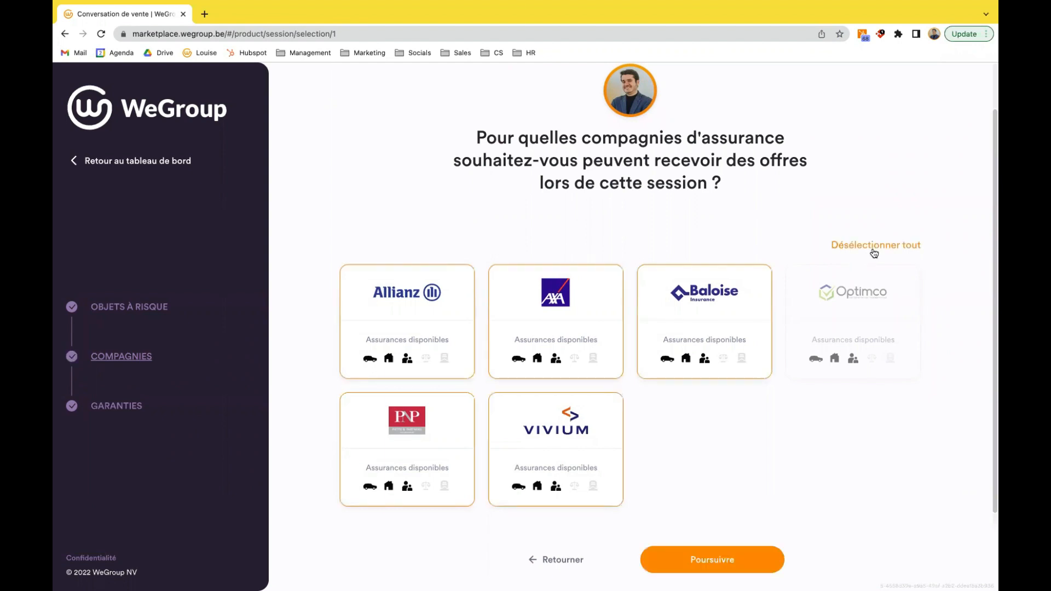
{"action": "left_click", "coordinate": [874, 251]}
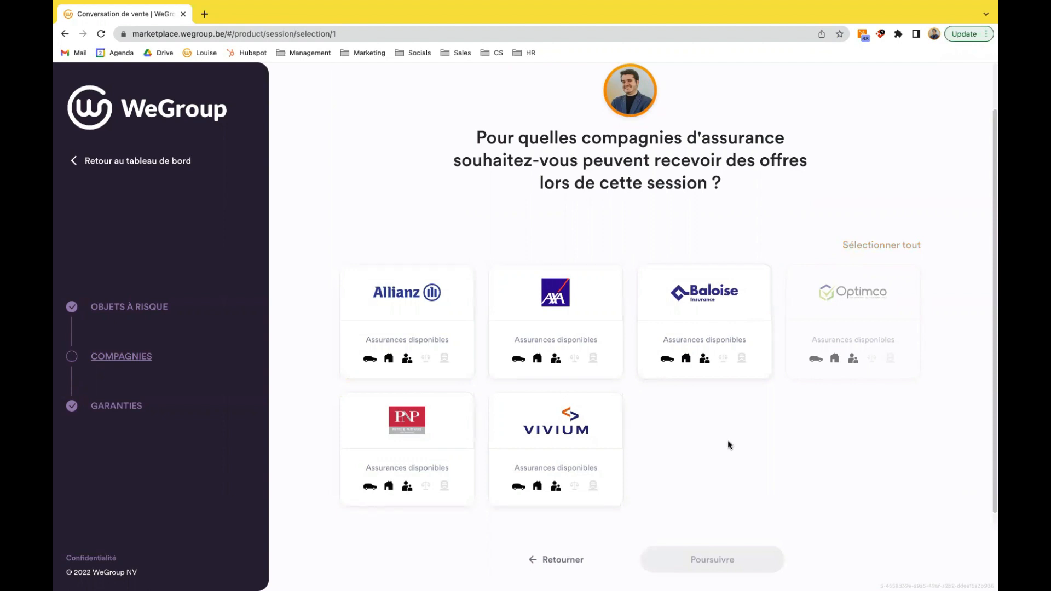
{"action": "left_click", "coordinate": [729, 316]}
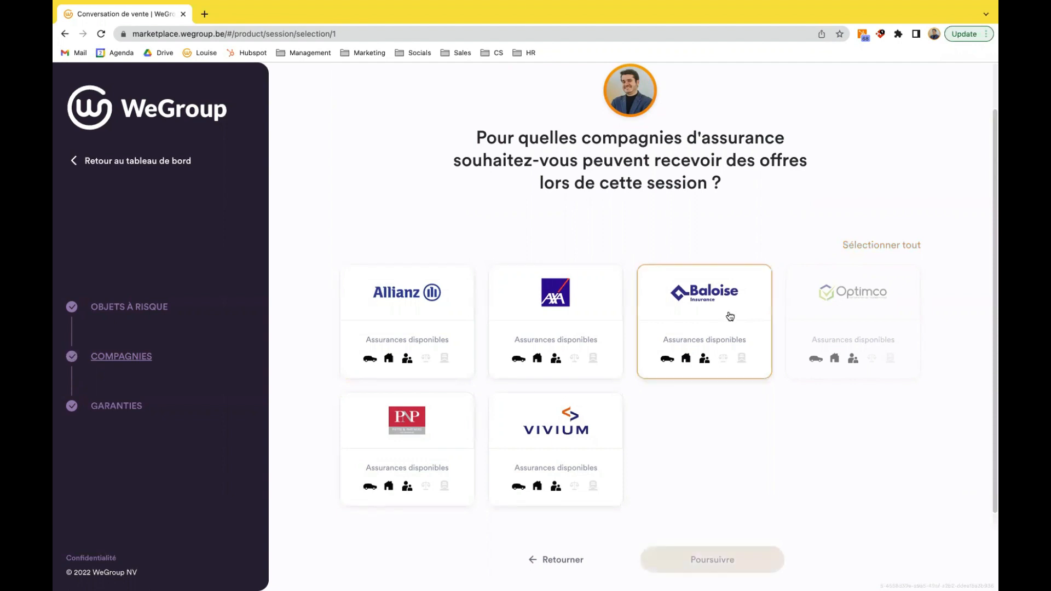
{"action": "left_click", "coordinate": [574, 425]}
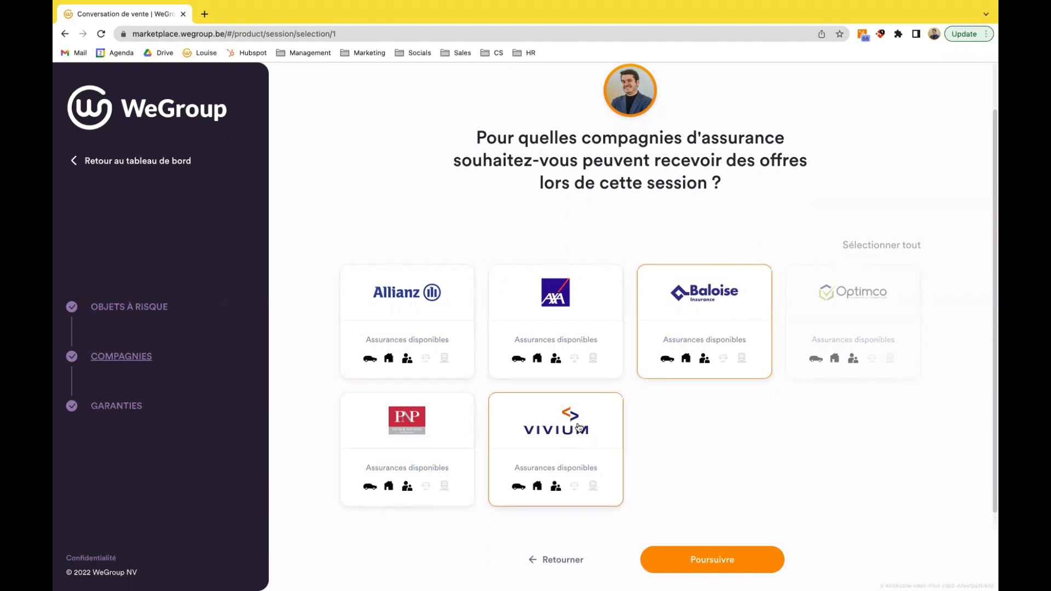
{"action": "left_click", "coordinate": [719, 568]}
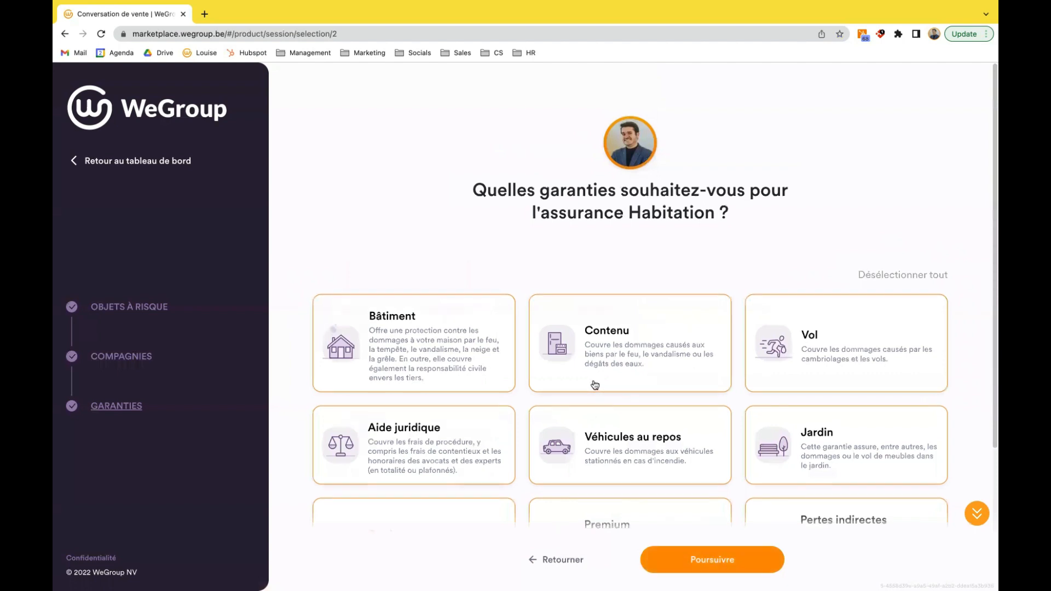
- Deselect and reselect all guarantees for the Habitation insurance, and continue with the full selection
{"action": "scroll", "coordinate": [594, 383], "scroll_direction": "down", "scroll_amount": 2}
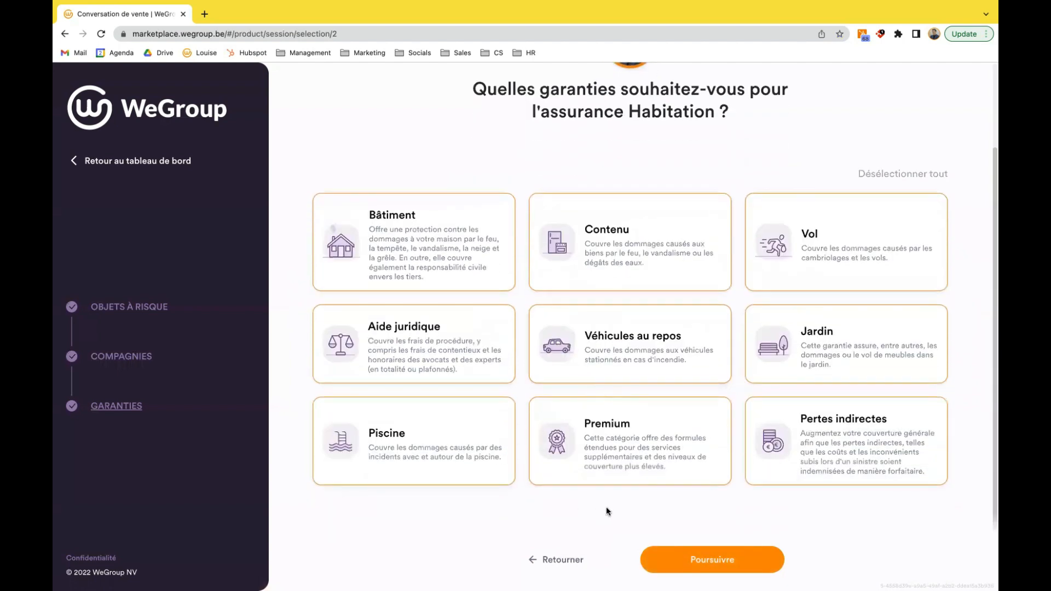
{"action": "left_click", "coordinate": [890, 176]}
{"action": "left_click", "coordinate": [890, 177]}
{"action": "left_click", "coordinate": [694, 560]}
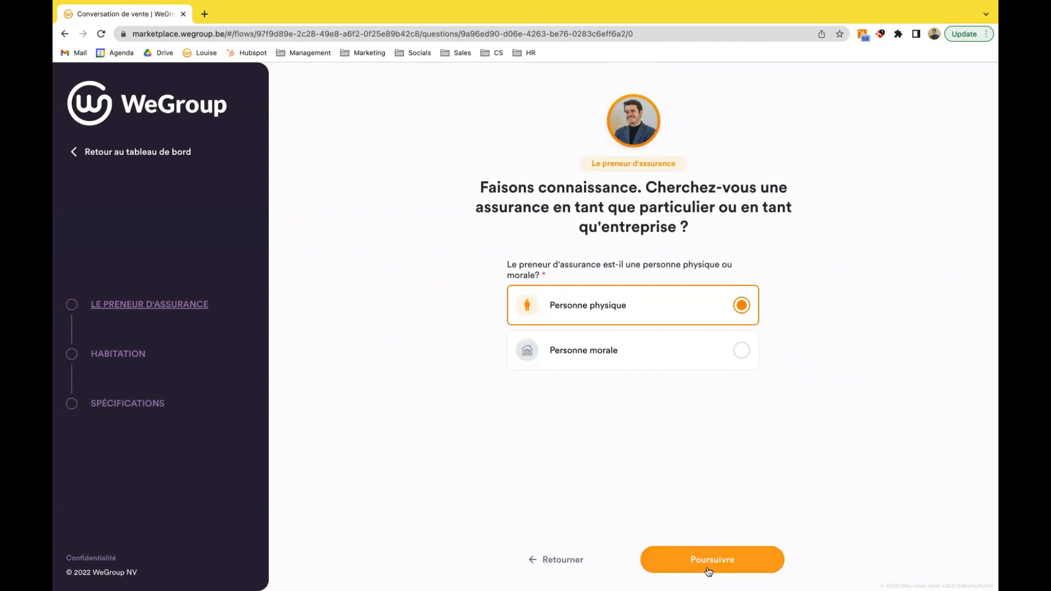
- Set the policyholder's profession status to "Chauffeur de taxi" and accept the other prefilled policyholder details
{"action": "left_click", "coordinate": [703, 565]}
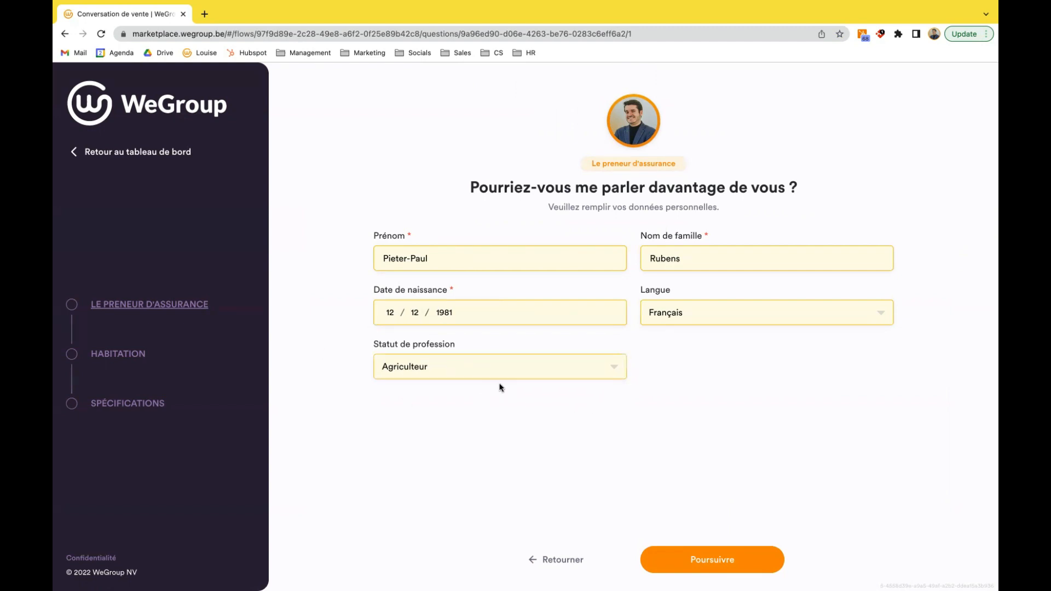
{"action": "left_click", "coordinate": [613, 370]}
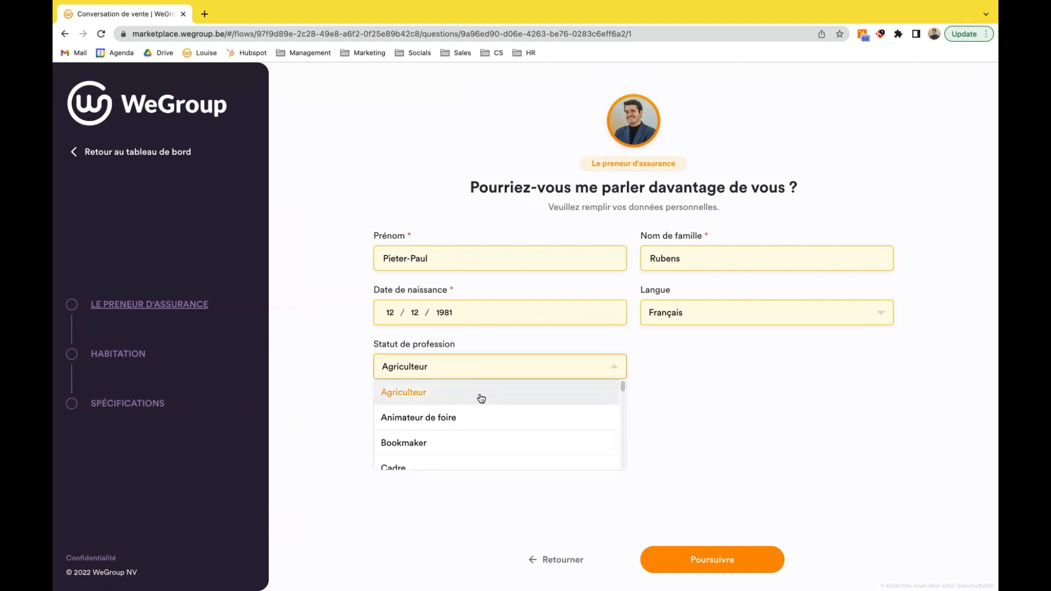
{"action": "scroll", "coordinate": [471, 398], "scroll_direction": "down", "scroll_amount": 2}
{"action": "left_click", "coordinate": [460, 441]}
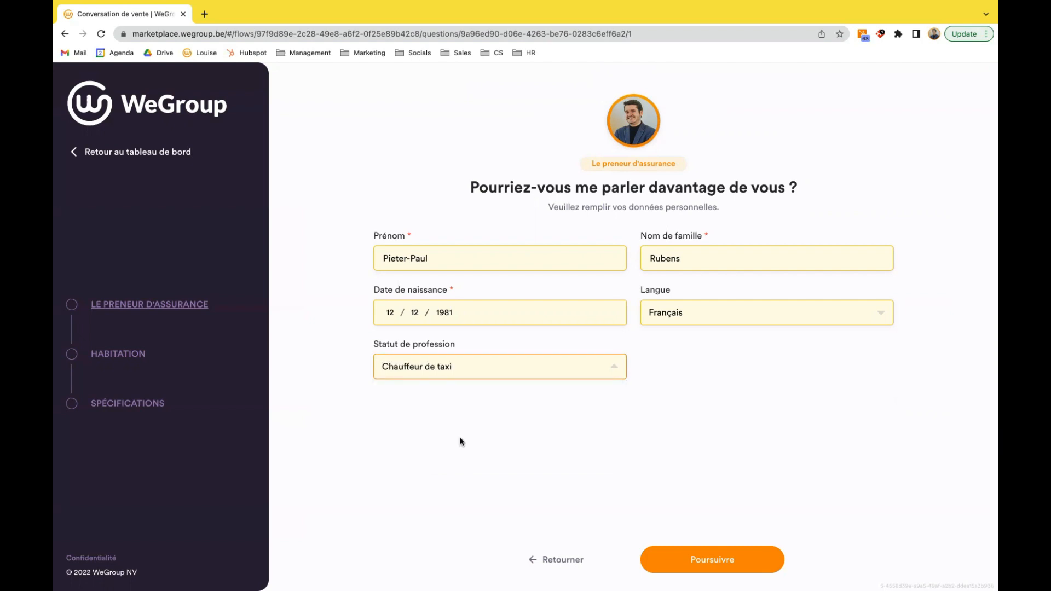
{"action": "left_click", "coordinate": [684, 559]}
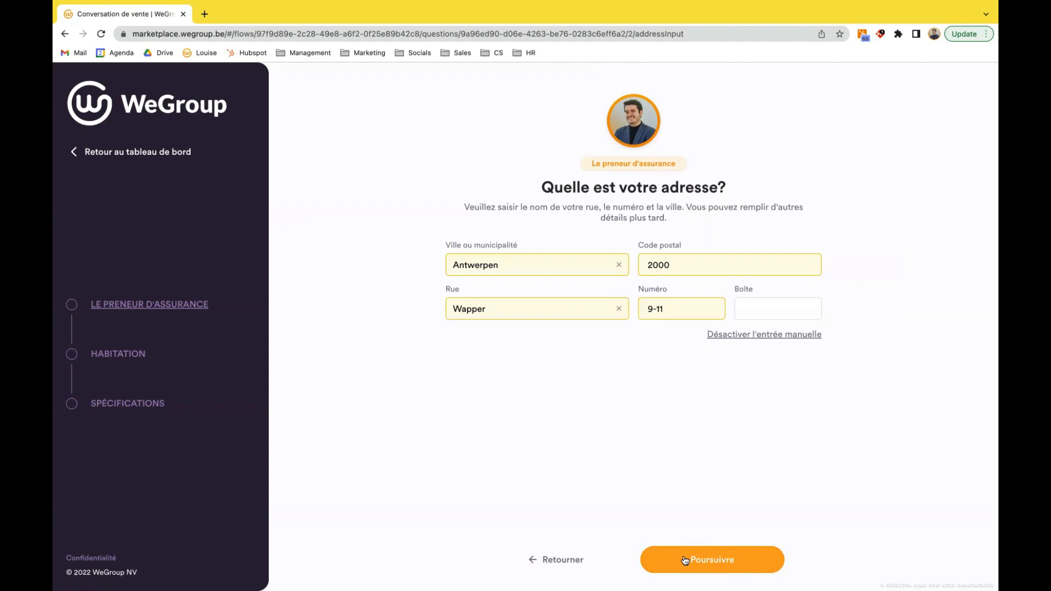
{"action": "left_click", "coordinate": [685, 560]}
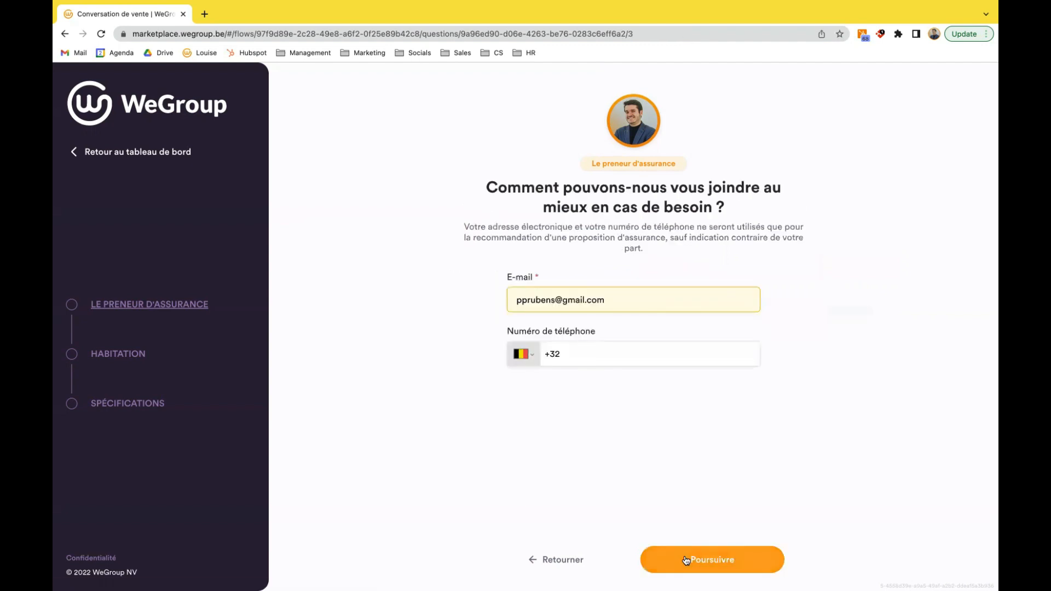
{"action": "left_click", "coordinate": [686, 560]}
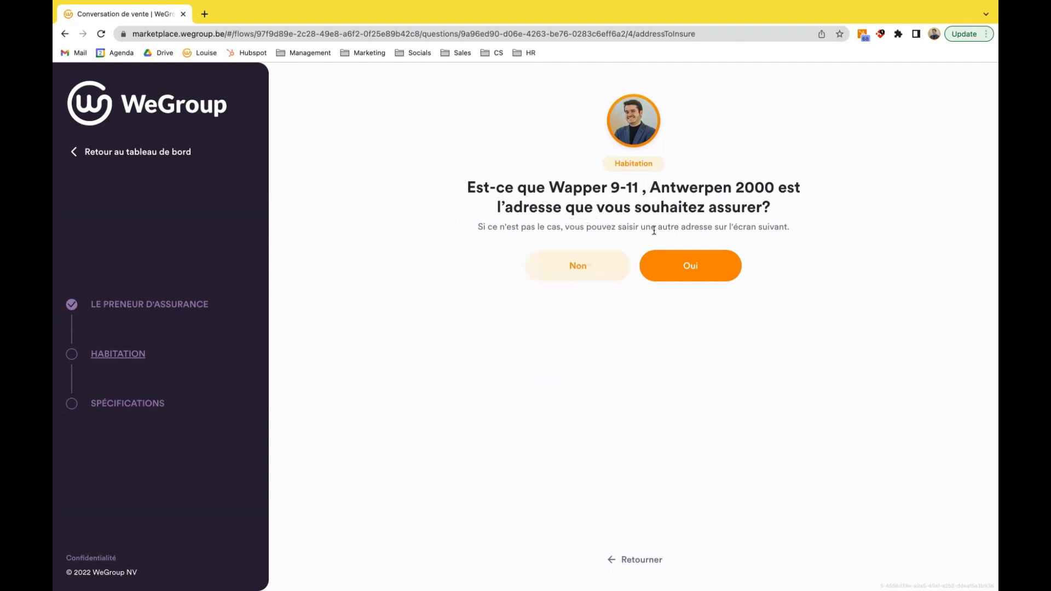
- Decline insuring the policyholder's own address, enter another street and house number, and continue with the first matching address
{"action": "left_click", "coordinate": [578, 268]}
{"action": "left_click", "coordinate": [581, 283]}
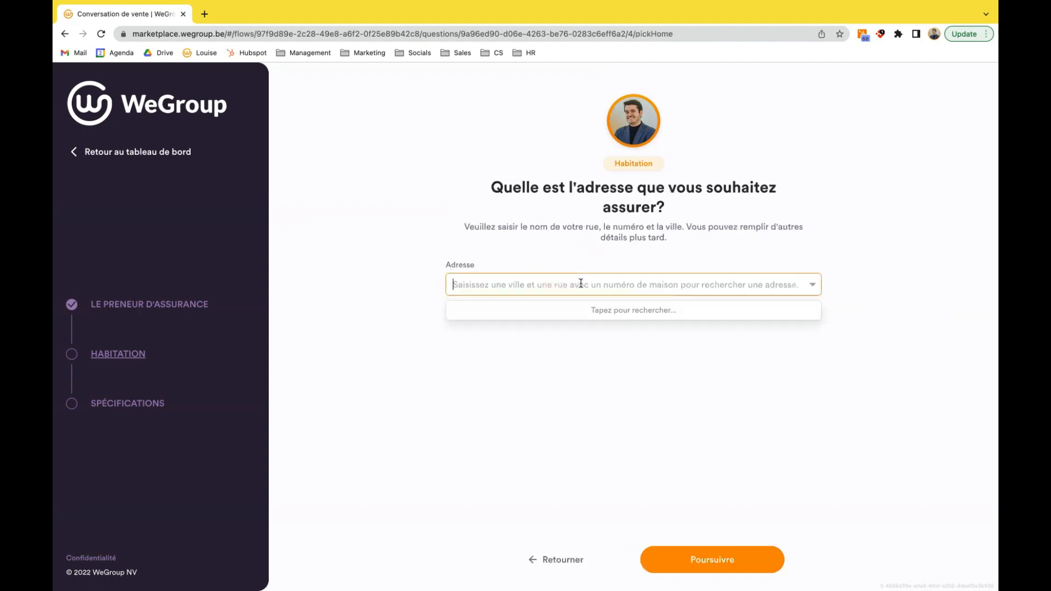
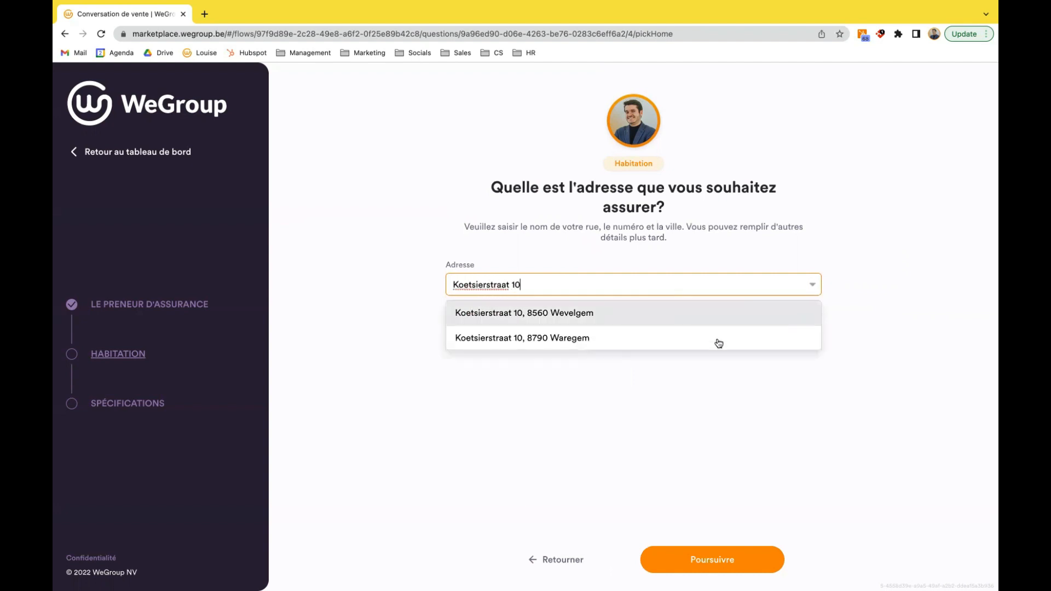
{"action": "left_click", "coordinate": [681, 314]}
{"action": "left_click", "coordinate": [701, 566]}
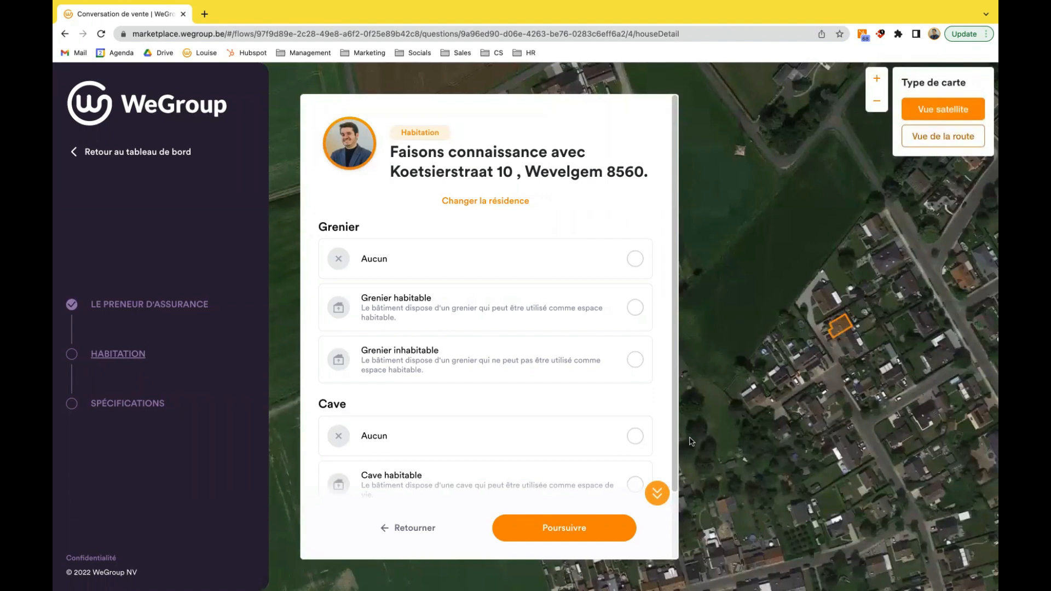
- Set the residence's attic to "Grenier habitable" and its cellar to "Aucun", and continue
{"action": "left_click", "coordinate": [876, 79]}
{"action": "left_click", "coordinate": [876, 79]}
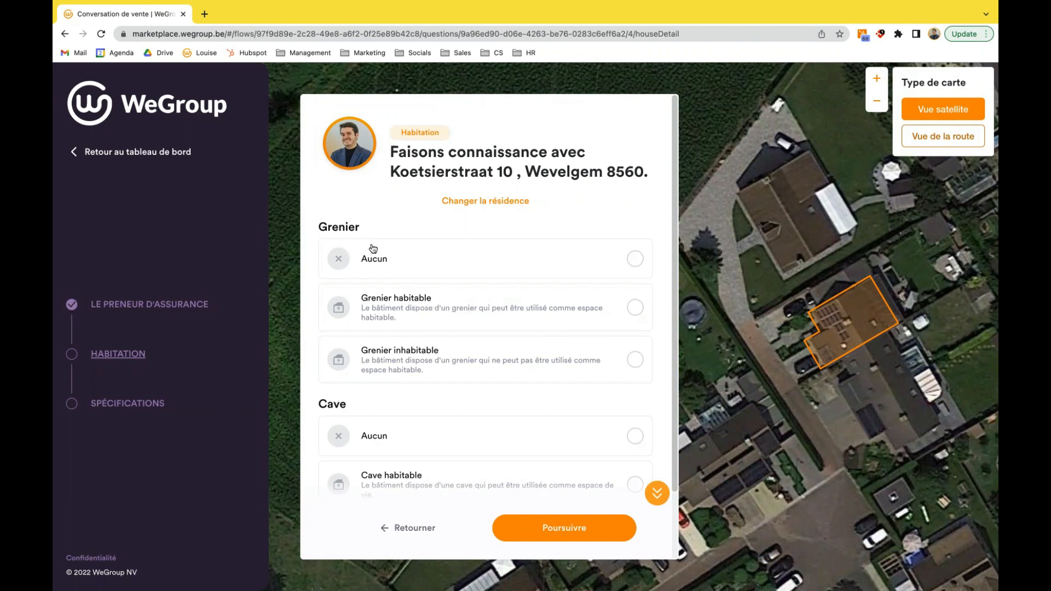
{"action": "left_click_drag", "start_coordinate": [446, 311], "coordinate": [447, 310]}
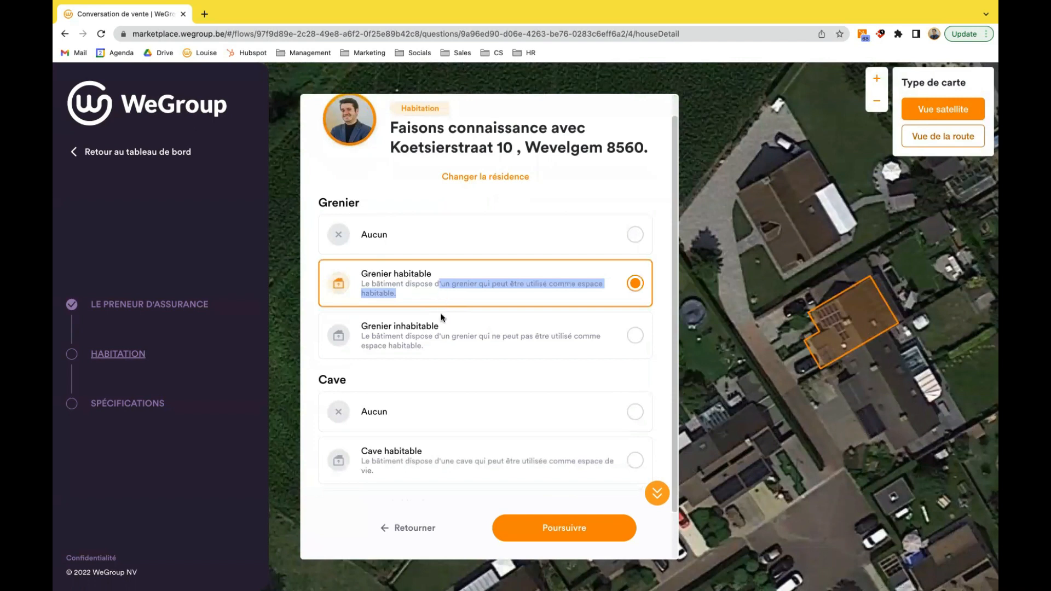
{"action": "scroll", "coordinate": [437, 347], "scroll_direction": "down", "scroll_amount": 1}
{"action": "left_click", "coordinate": [406, 371]}
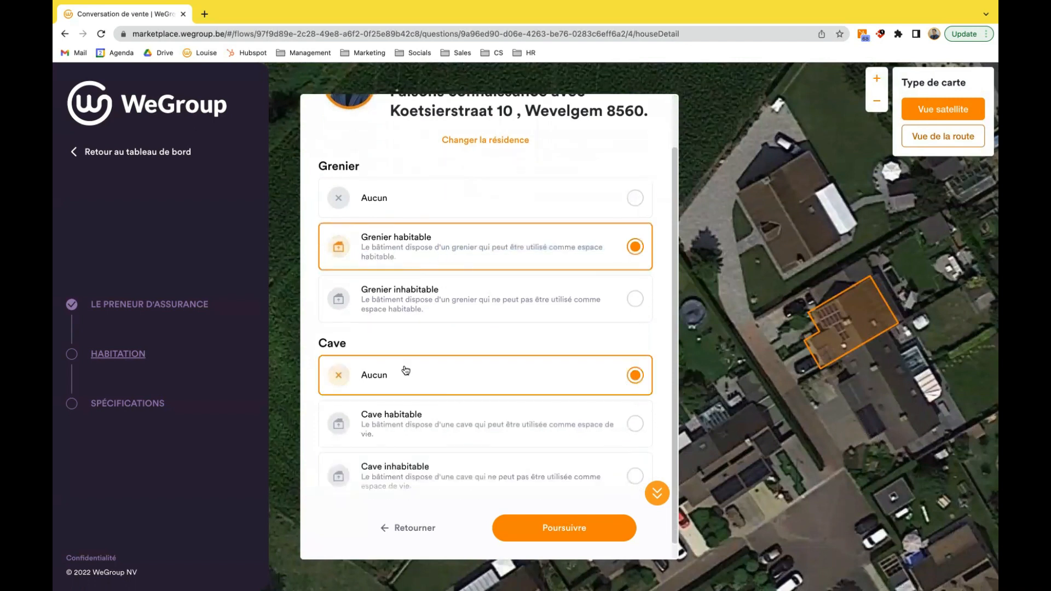
{"action": "left_click", "coordinate": [547, 520]}
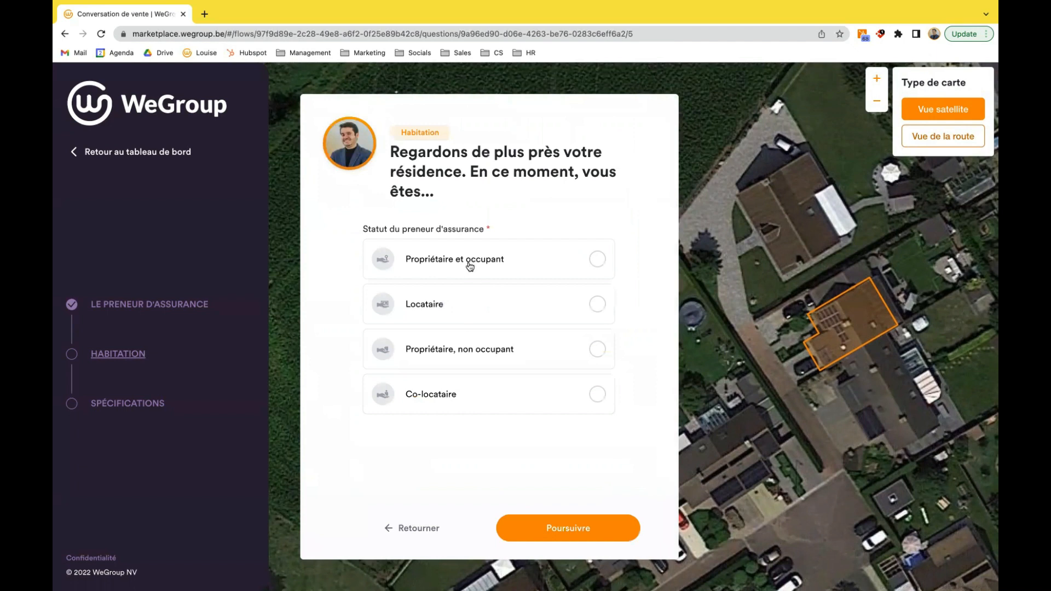
- Set the policyholder's status to "Propriétaire et occupant" and the building's Affectation to "Maison unifamiliale"
{"action": "left_click", "coordinate": [470, 266]}
{"action": "left_click", "coordinate": [556, 525]}
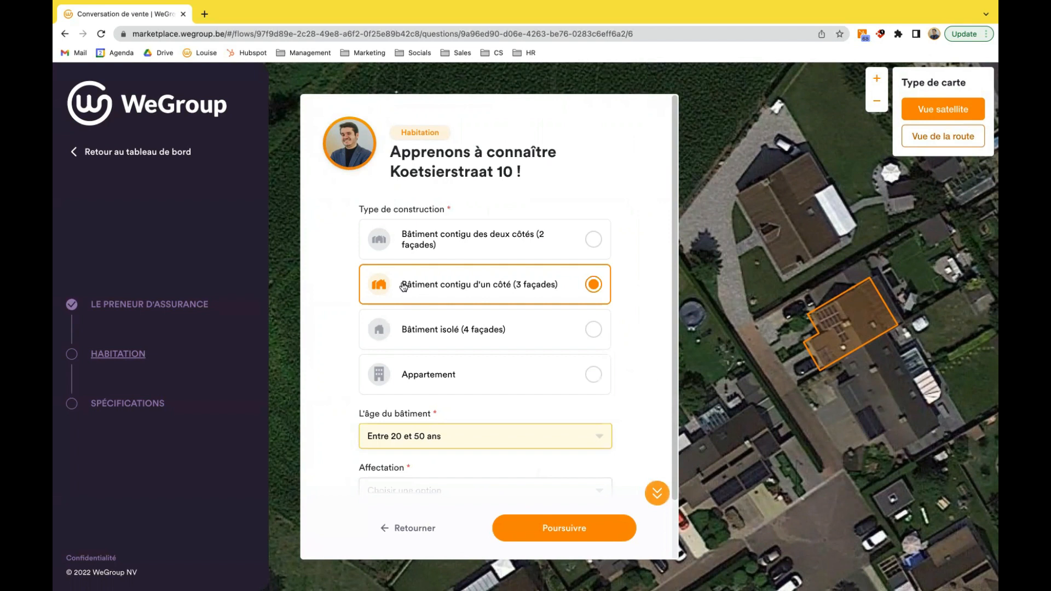
{"action": "scroll", "coordinate": [457, 289], "scroll_direction": "down", "scroll_amount": 2}
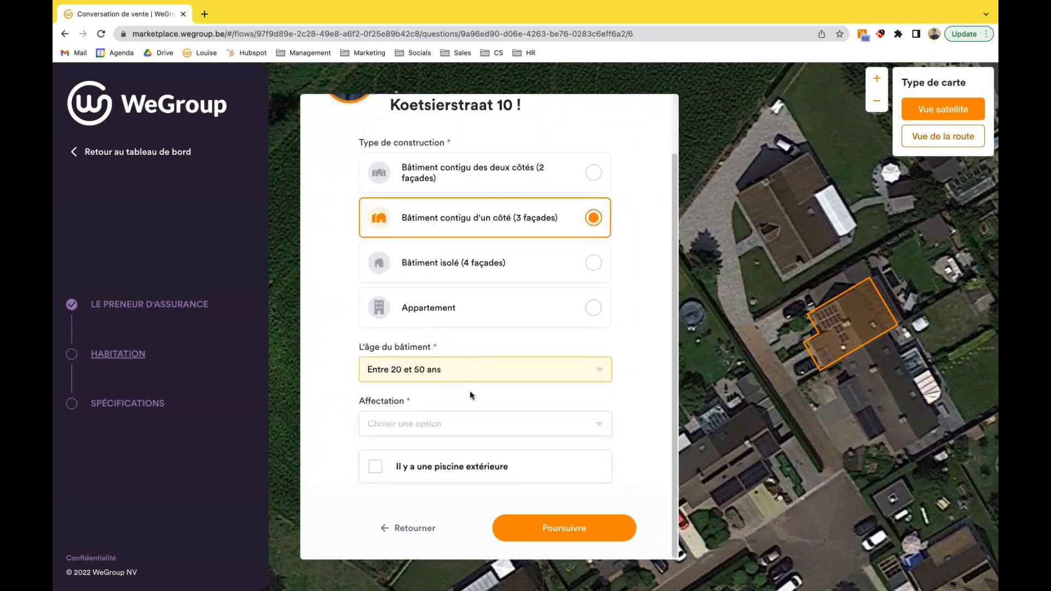
{"action": "left_click", "coordinate": [431, 422]}
{"action": "left_click", "coordinate": [431, 445]}
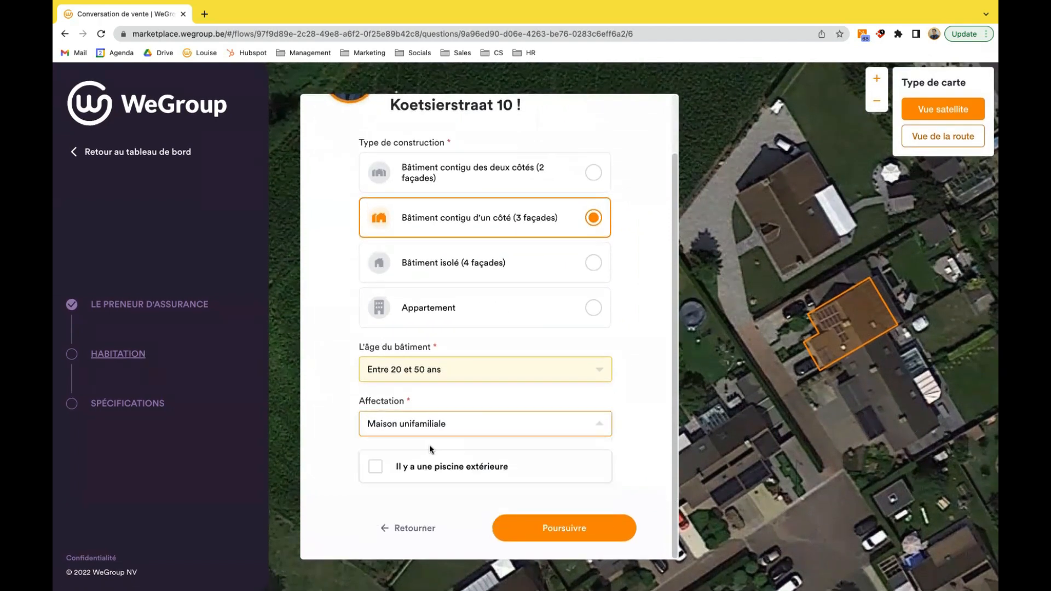
{"action": "left_click", "coordinate": [536, 530]}
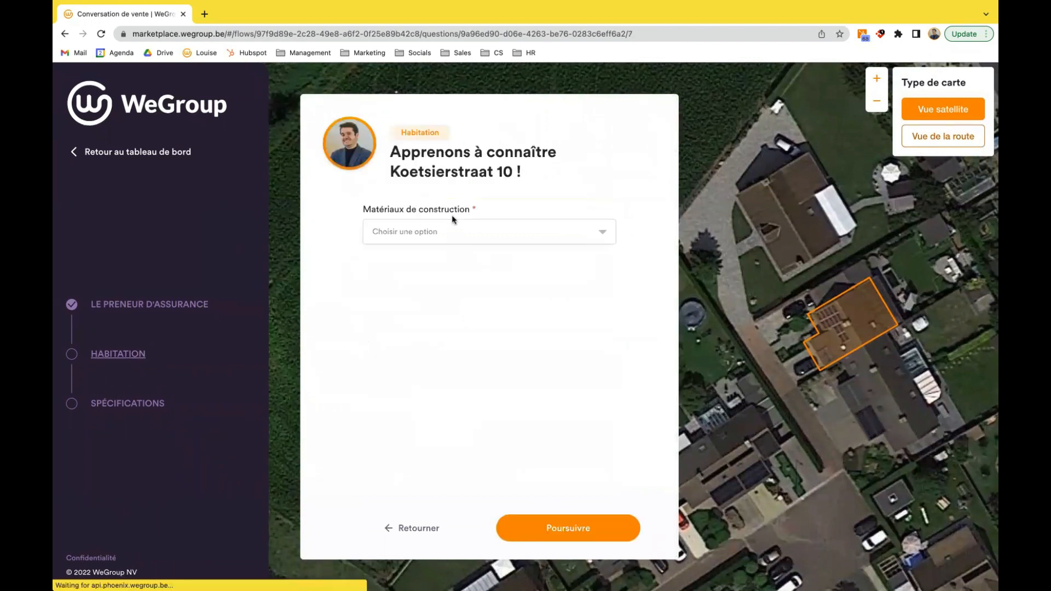
- Set the construction materials to "Traditionelle (béton + briques)" and continue
{"action": "left_click", "coordinate": [450, 231]}
{"action": "scroll", "coordinate": [425, 293], "scroll_direction": "down", "scroll_amount": 1}
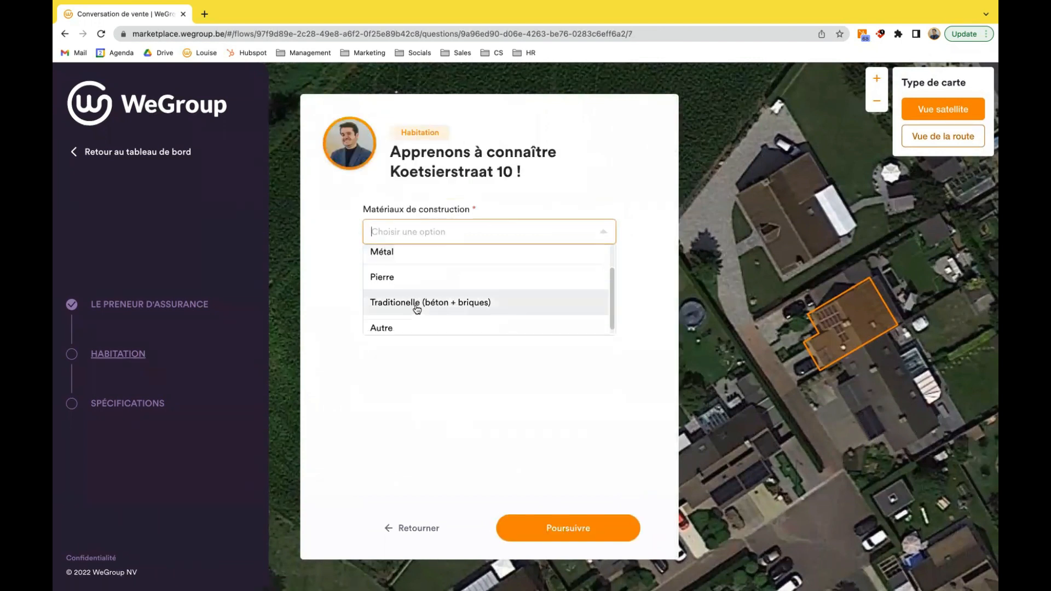
{"action": "left_click", "coordinate": [418, 305]}
{"action": "left_click", "coordinate": [540, 530]}
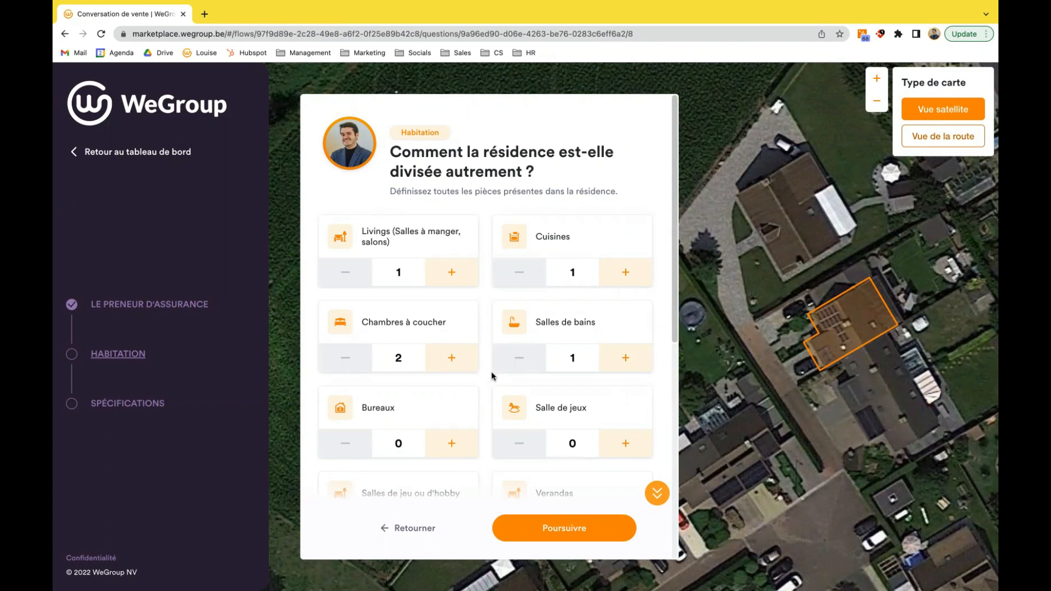
- Adjust the number of bedrooms, add one more room further down the room list, and confirm the residence's layout
{"action": "left_click", "coordinate": [346, 364]}
{"action": "double_click", "coordinate": [447, 359]}
{"action": "scroll", "coordinate": [451, 418], "scroll_direction": "down", "scroll_amount": 1}
{"action": "left_click", "coordinate": [451, 405]}
{"action": "left_click", "coordinate": [564, 534]}
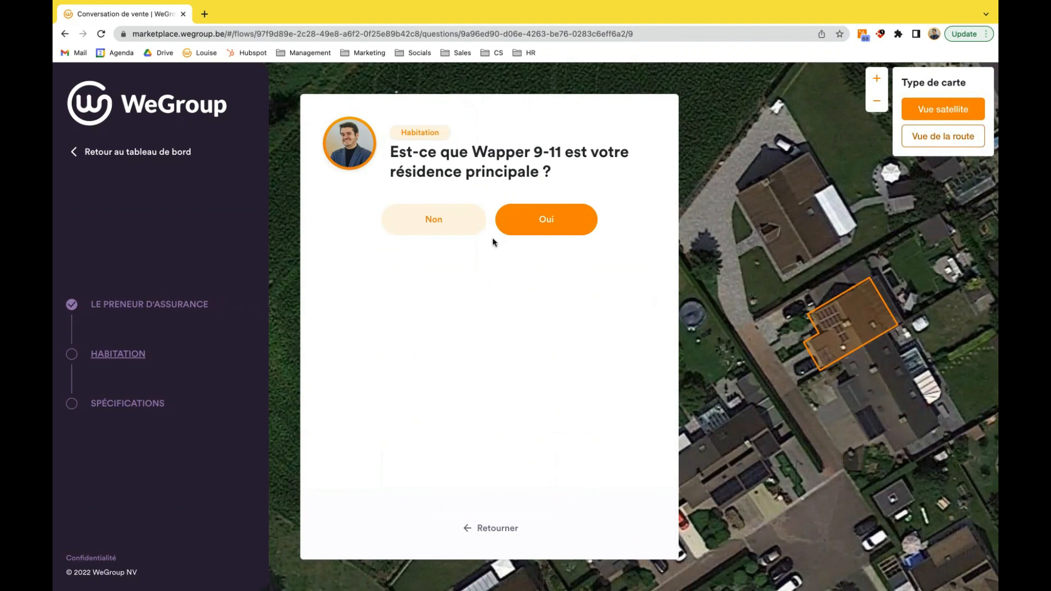
- Answer "Non" to the primary residence and under-construction questions, and accept the residence's construction and energy characteristics
{"action": "left_click", "coordinate": [456, 228]}
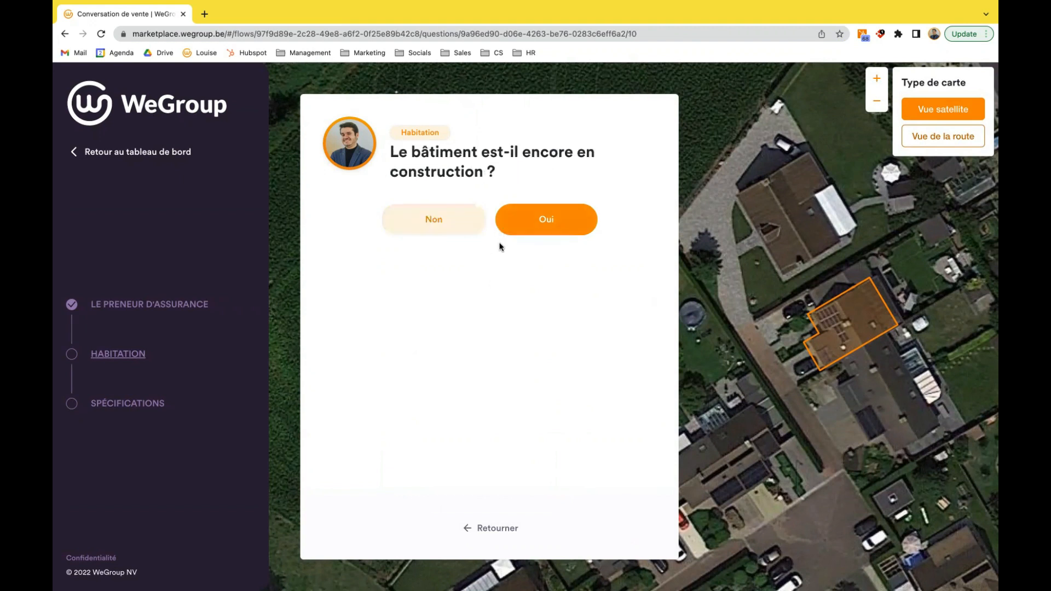
{"action": "left_click", "coordinate": [464, 227]}
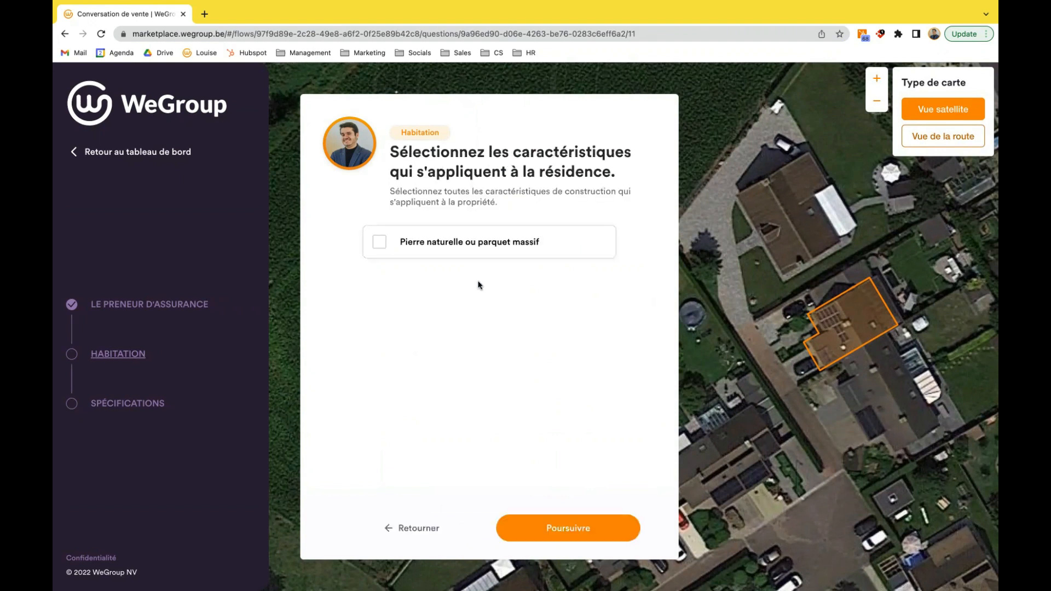
{"action": "left_click", "coordinate": [552, 529]}
{"action": "left_click", "coordinate": [557, 530]}
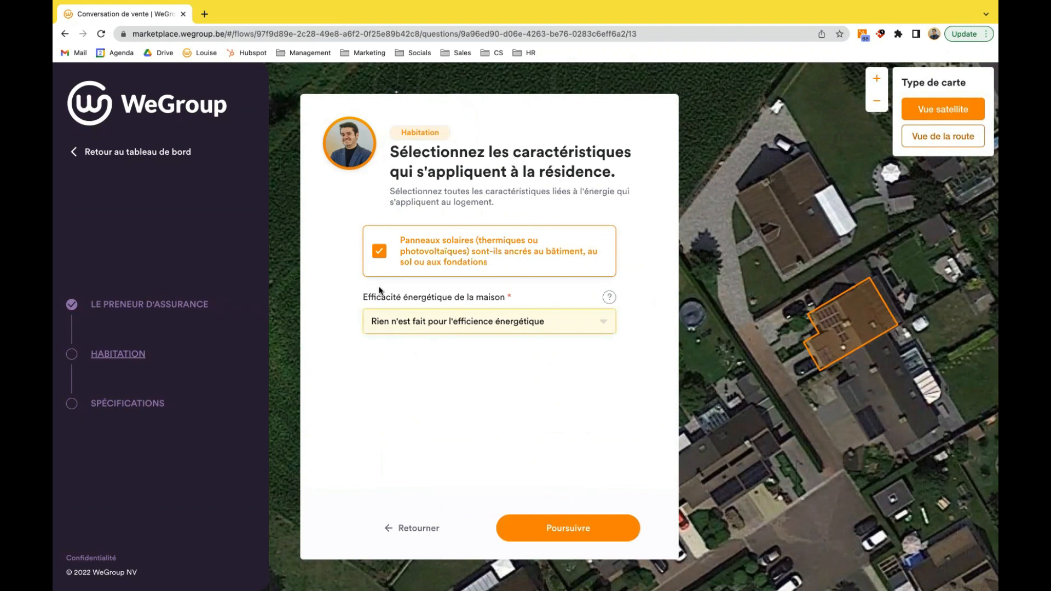
{"action": "left_click", "coordinate": [570, 529]}
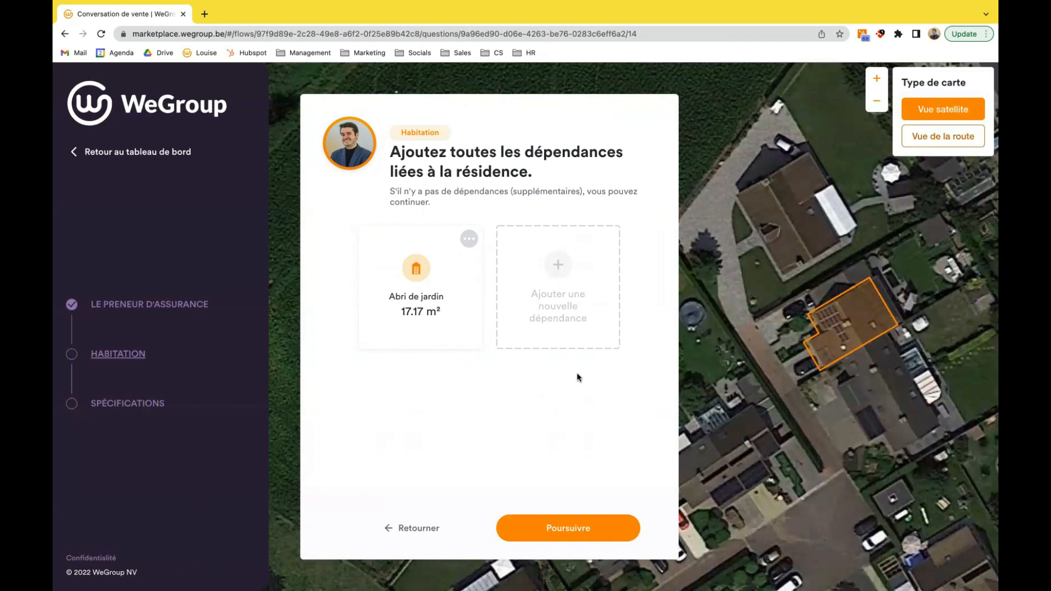
{"action": "left_click", "coordinate": [567, 268]}
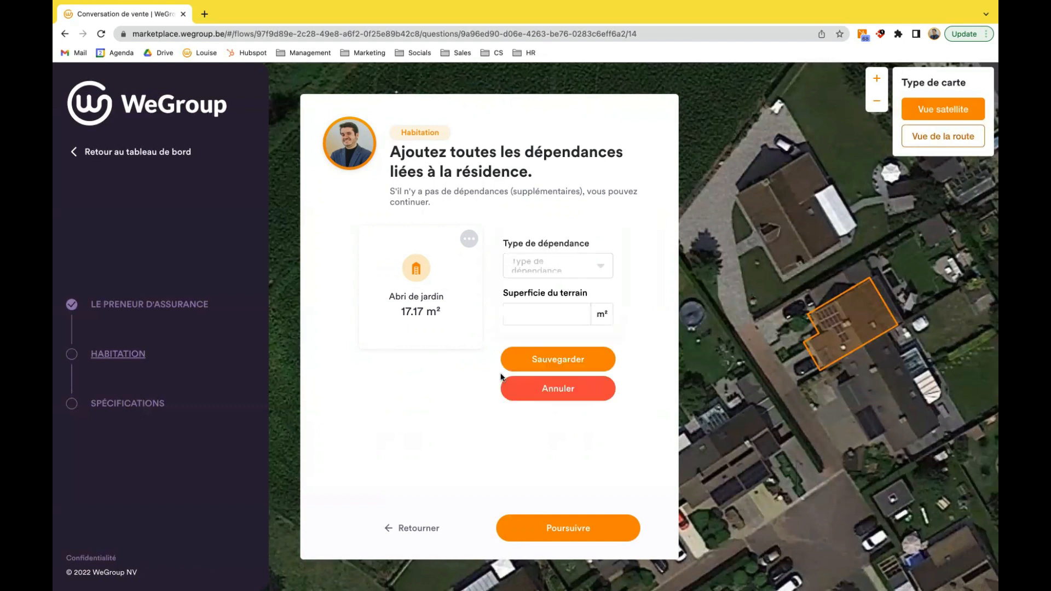
{"action": "left_click", "coordinate": [552, 532]}
{"action": "left_click", "coordinate": [558, 393]}
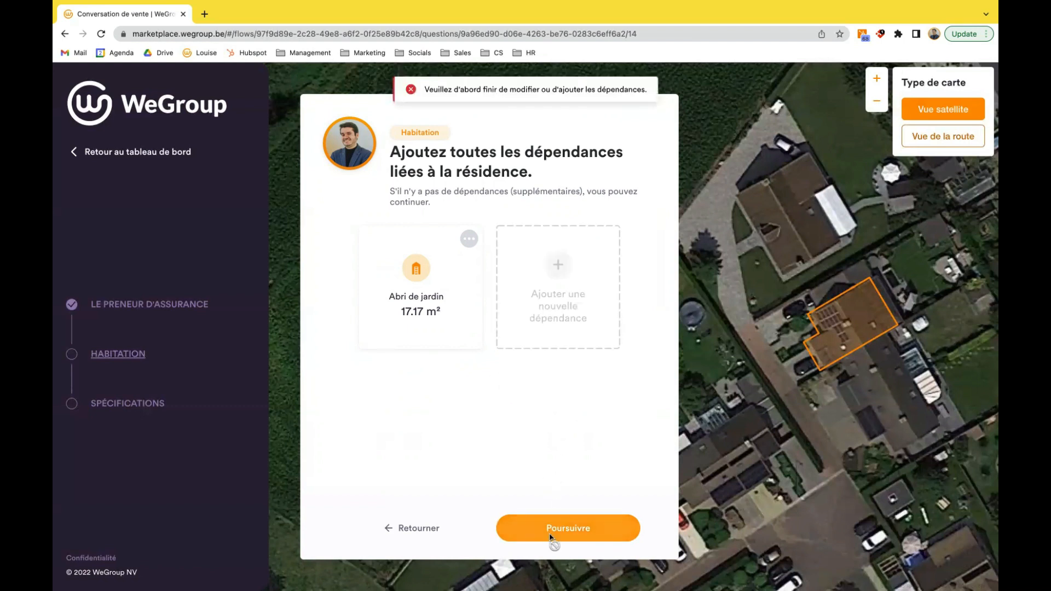
- Accept the outbuildings and the "Système de pièces" building valuation, and answer "Non" to entering an own insured contents value
{"action": "left_click", "coordinate": [551, 531]}
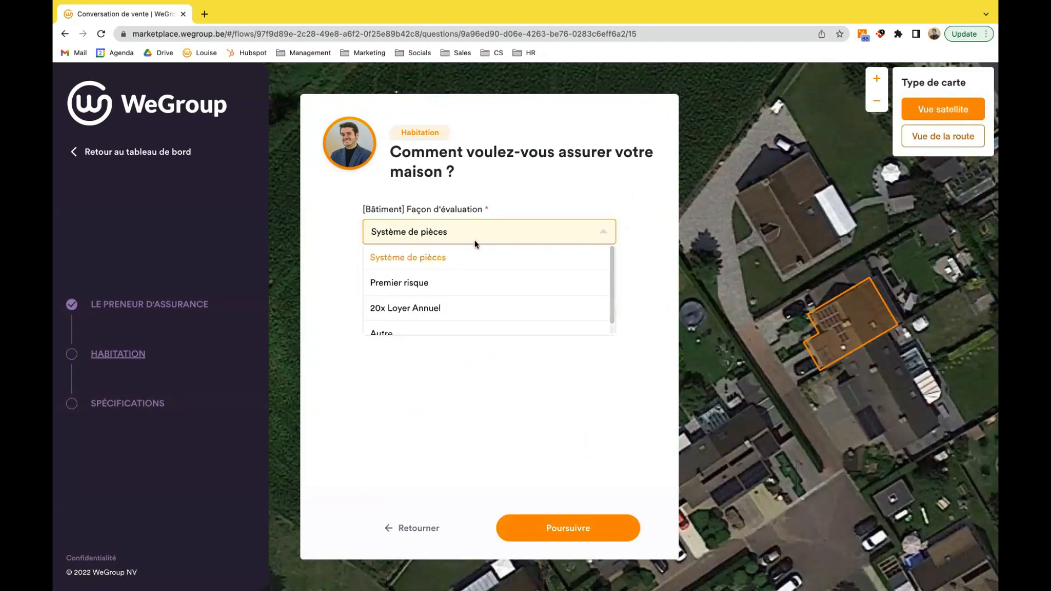
{"action": "left_click", "coordinate": [495, 398]}
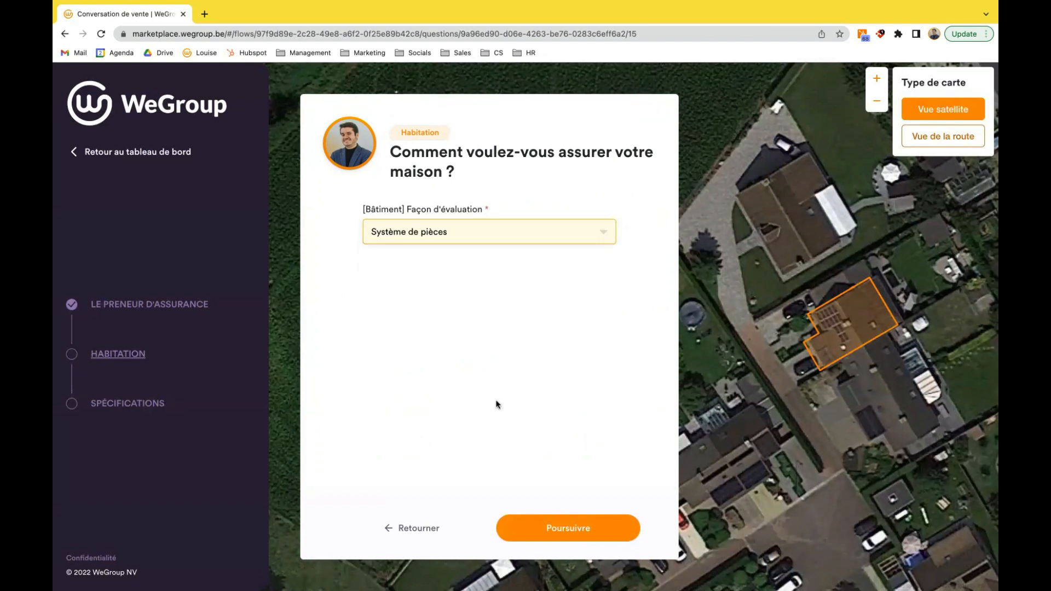
{"action": "left_click", "coordinate": [570, 528]}
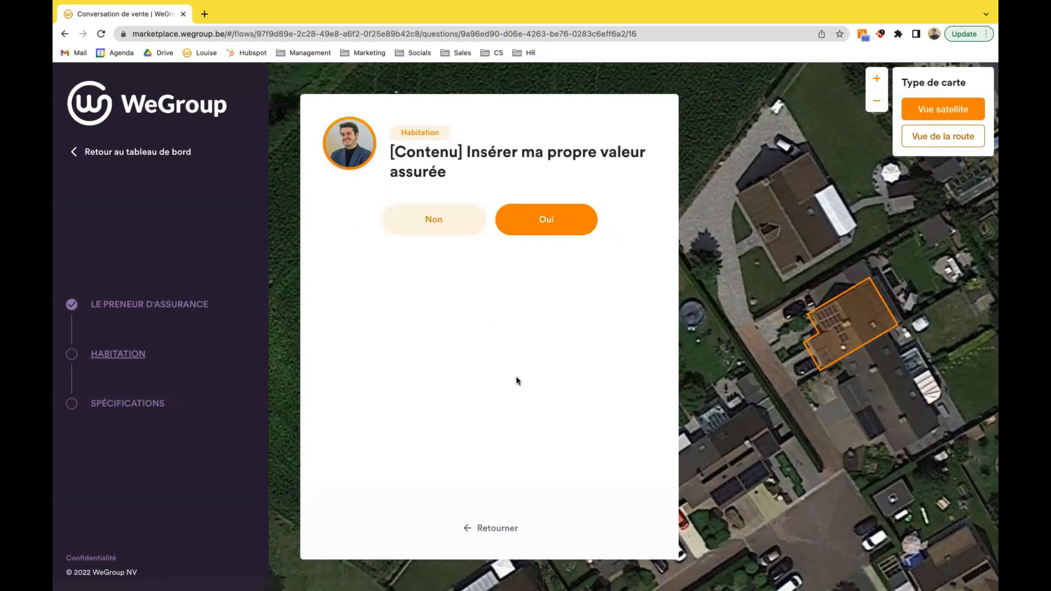
{"action": "left_click", "coordinate": [455, 219]}
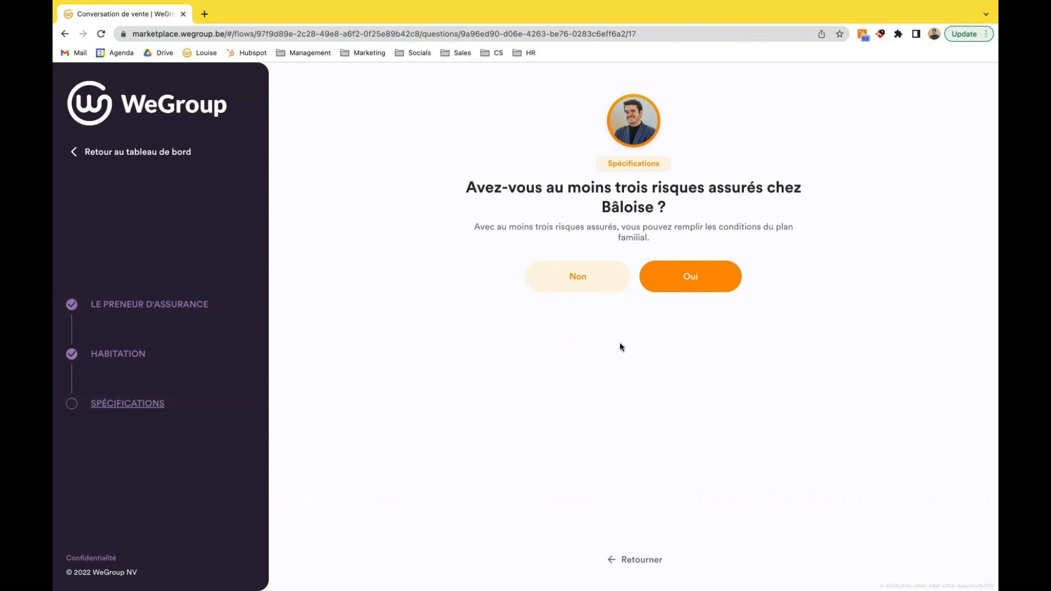
- Answer "Non" to having at least three risks insured with Bâloise, and choose to continue with calculating the offers
{"action": "left_click", "coordinate": [581, 280]}
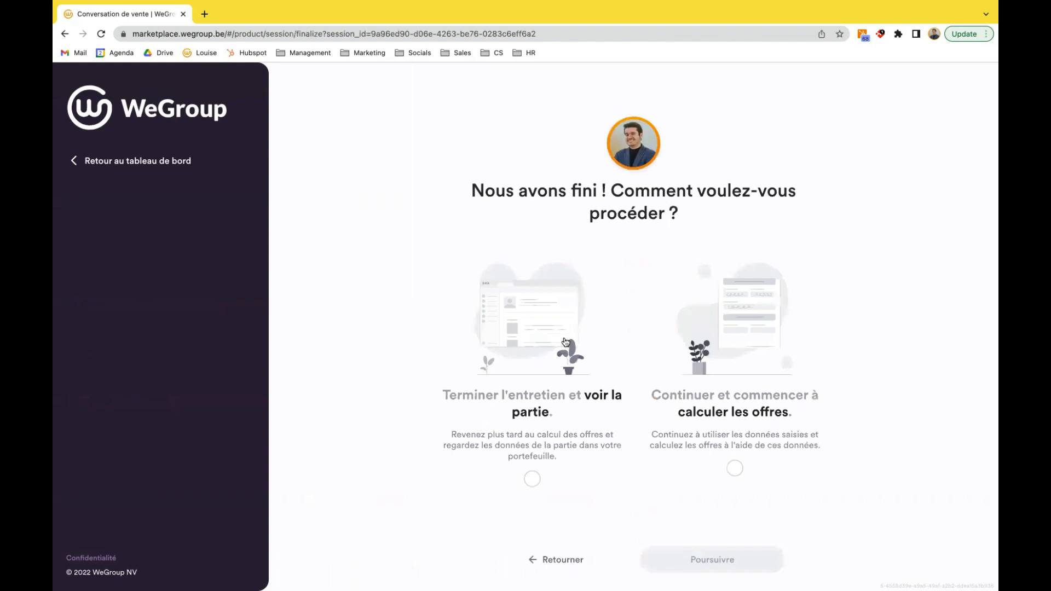
{"action": "left_click", "coordinate": [523, 332]}
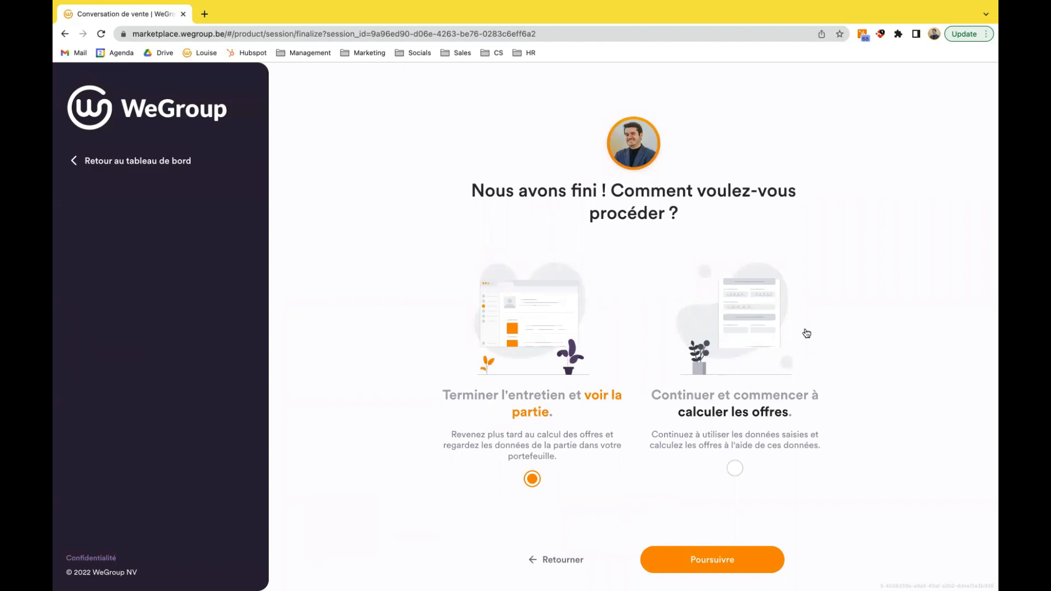
{"action": "left_click", "coordinate": [767, 316]}
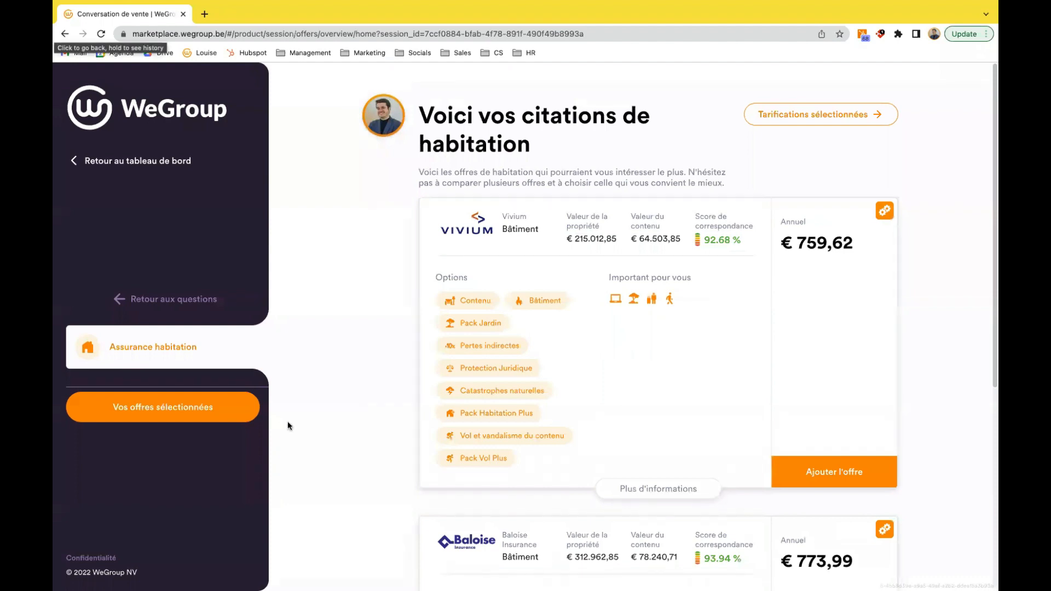
- Review the Vivium and Baloise home insurance offers, and expand the Vivium offer's additional information
{"action": "scroll", "coordinate": [386, 278], "scroll_direction": "down", "scroll_amount": 3}
{"action": "scroll", "coordinate": [383, 315], "scroll_direction": "down", "scroll_amount": 2}
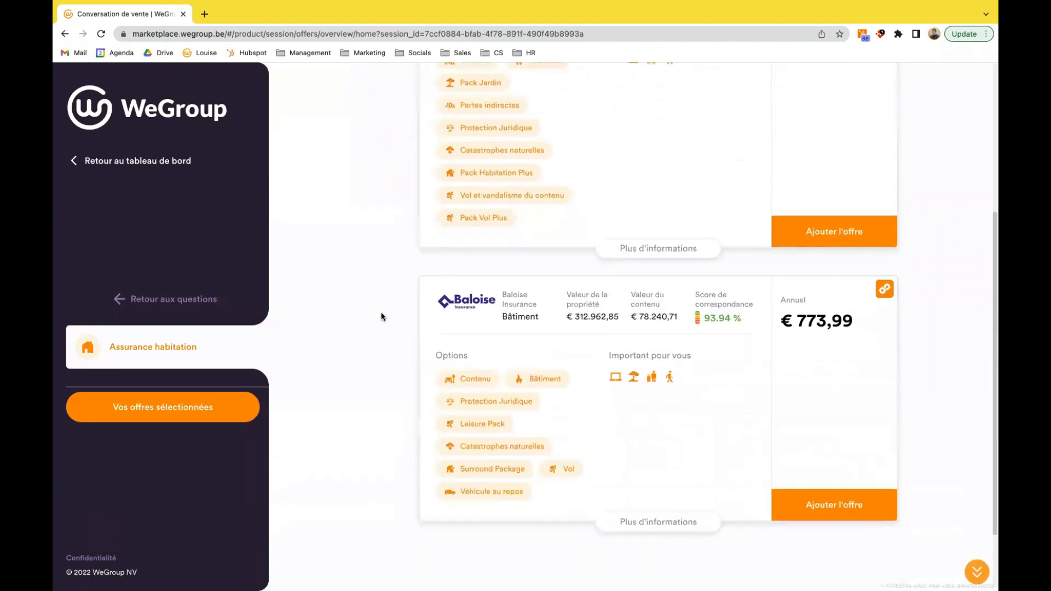
{"action": "scroll", "coordinate": [381, 316], "scroll_direction": "up", "scroll_amount": 1}
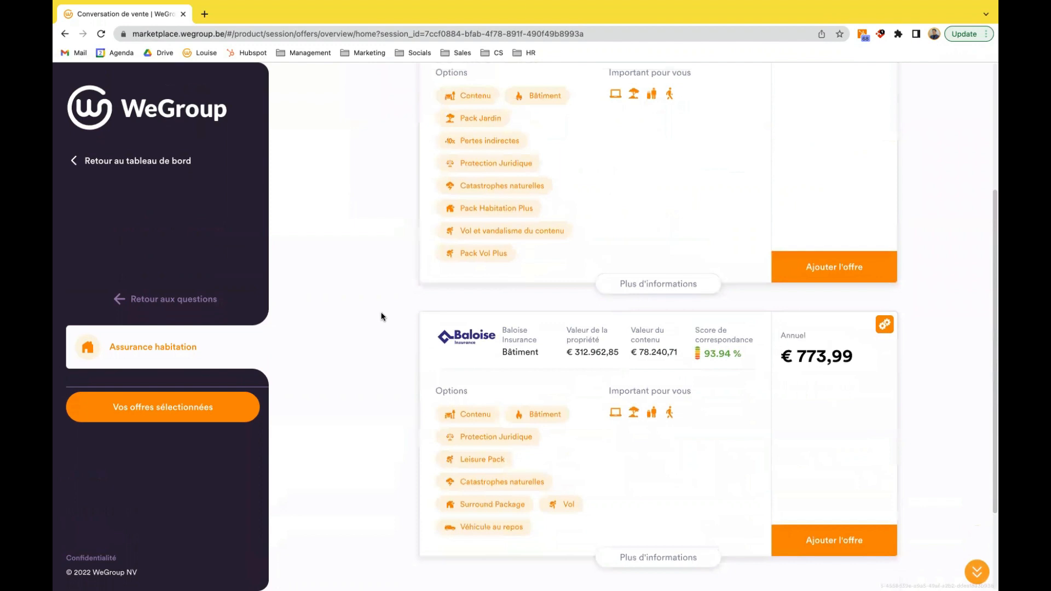
{"action": "scroll", "coordinate": [383, 315], "scroll_direction": "up", "scroll_amount": 3}
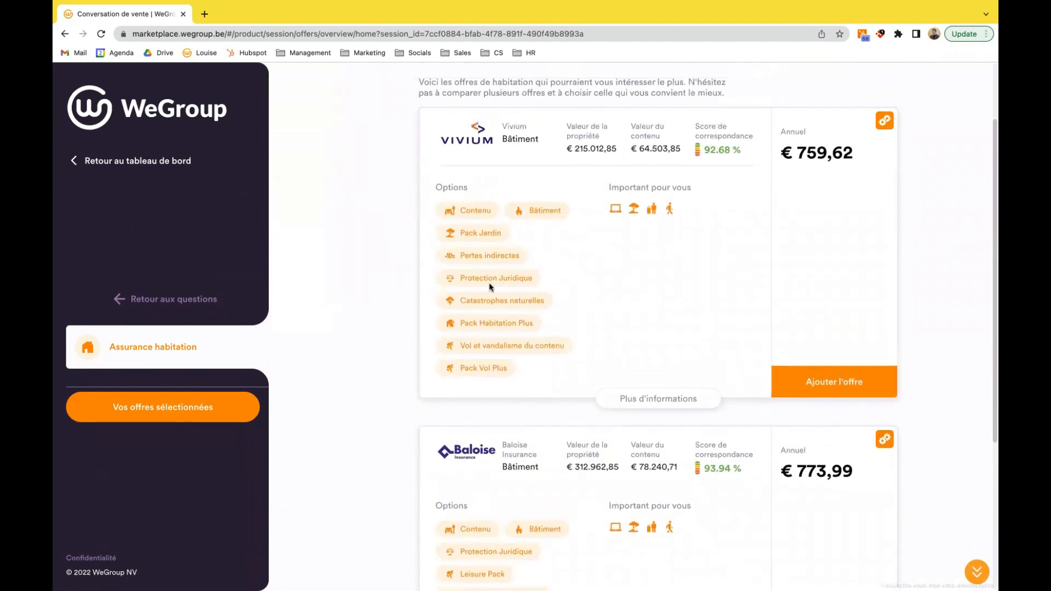
{"action": "left_click", "coordinate": [680, 399]}
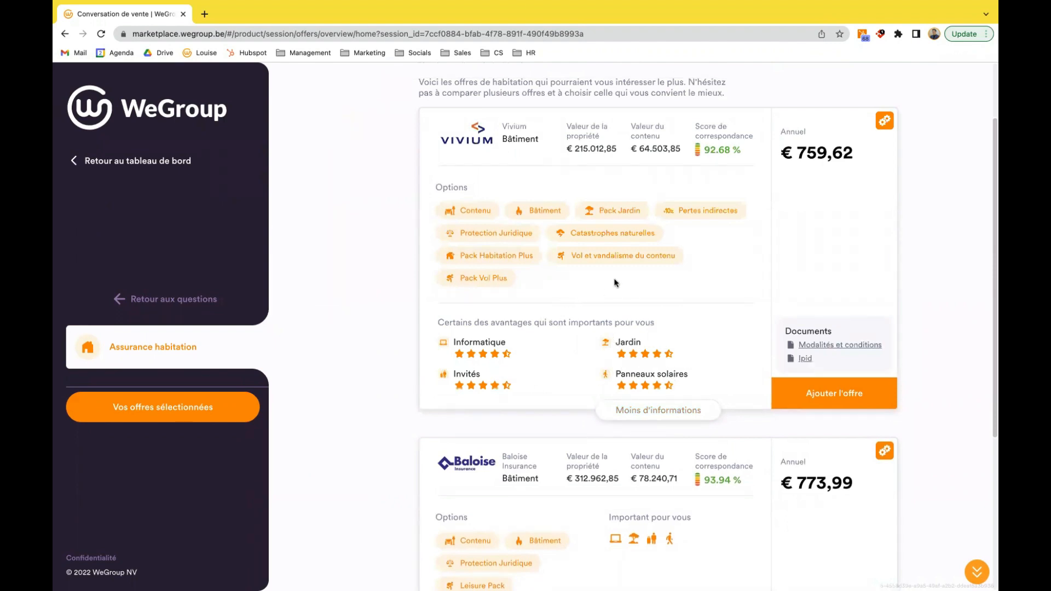
- Remove the Pack Jardin option from the Vivium offer and add it back
{"action": "mouse_move", "coordinate": [623, 215]}
{"action": "left_click", "coordinate": [621, 212]}
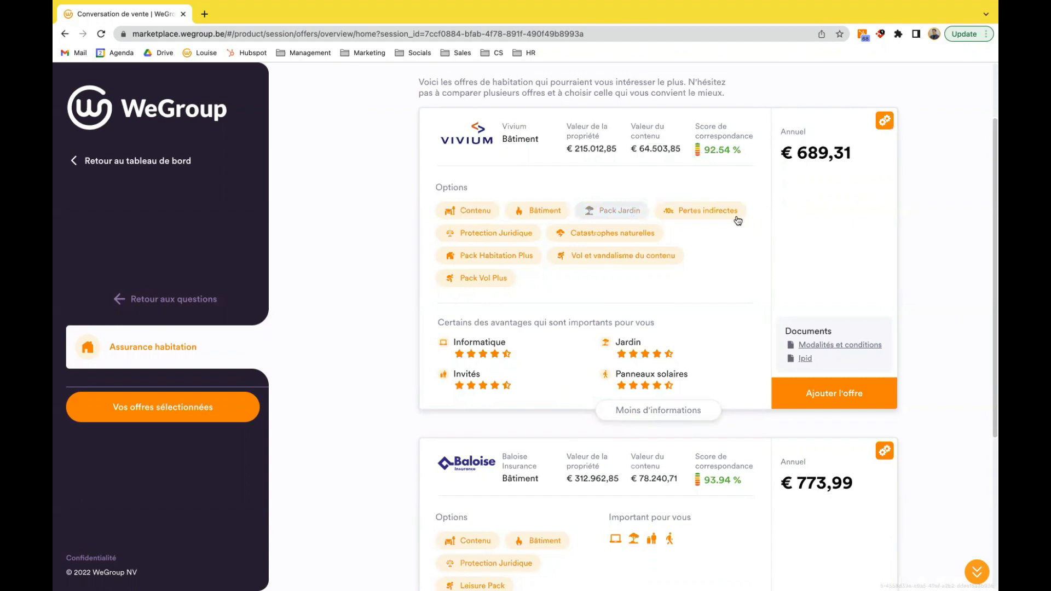
{"action": "left_click", "coordinate": [618, 211]}
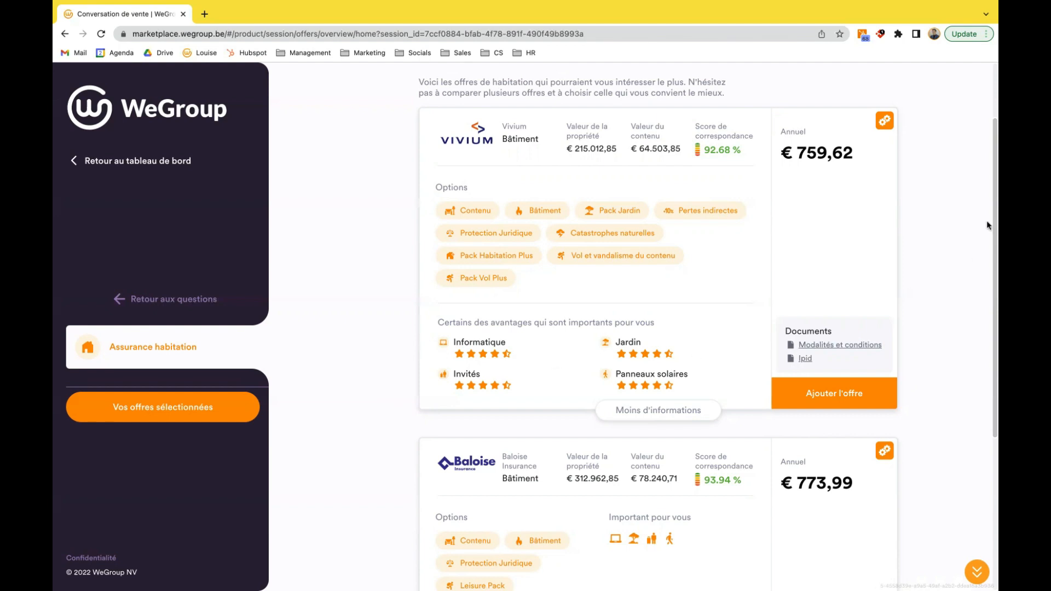
- Examine the Vivium offer's pricing parameters, and view its "Modalités et conditions" document before returning to the offers
{"action": "left_click", "coordinate": [886, 120]}
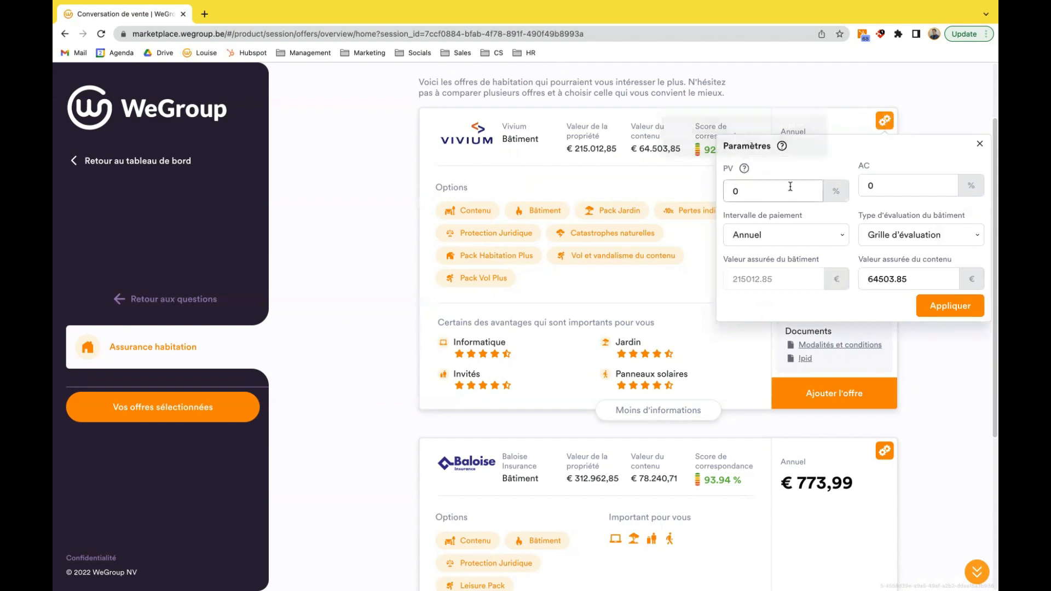
{"action": "left_click", "coordinate": [874, 182]}
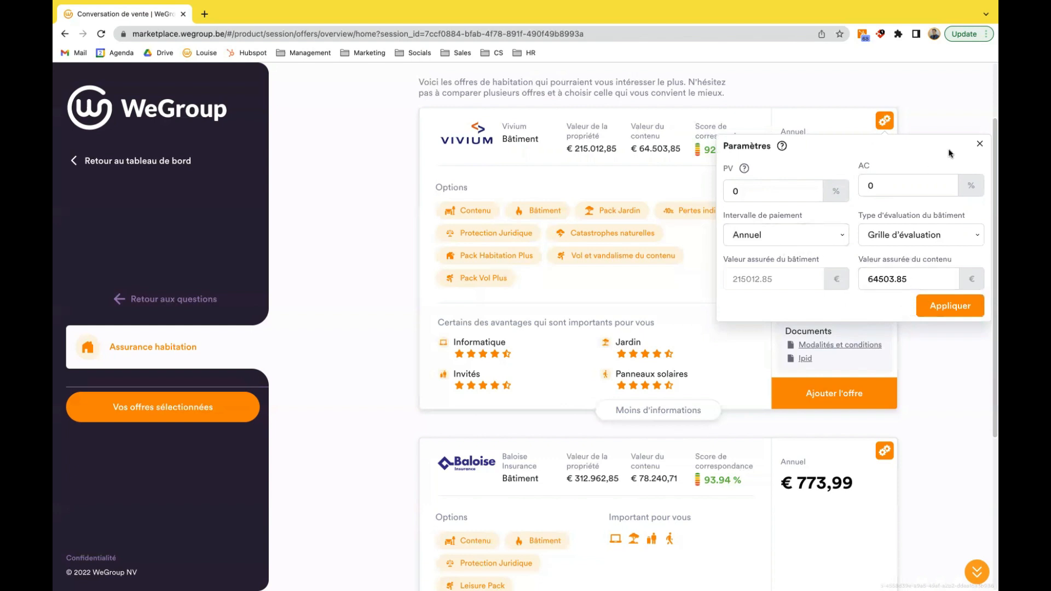
{"action": "left_click", "coordinate": [980, 146]}
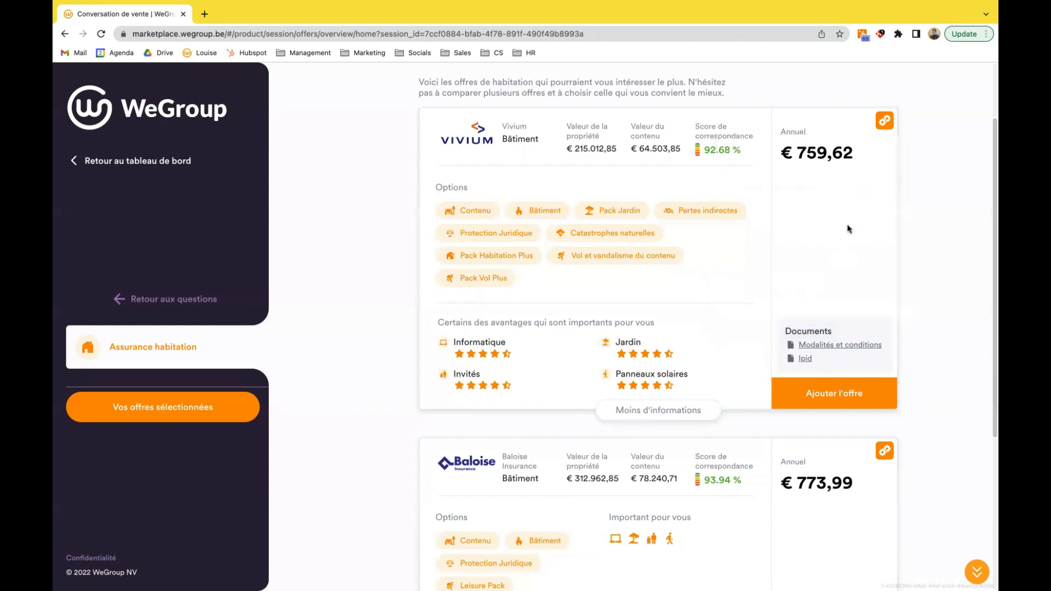
{"action": "left_click", "coordinate": [834, 345]}
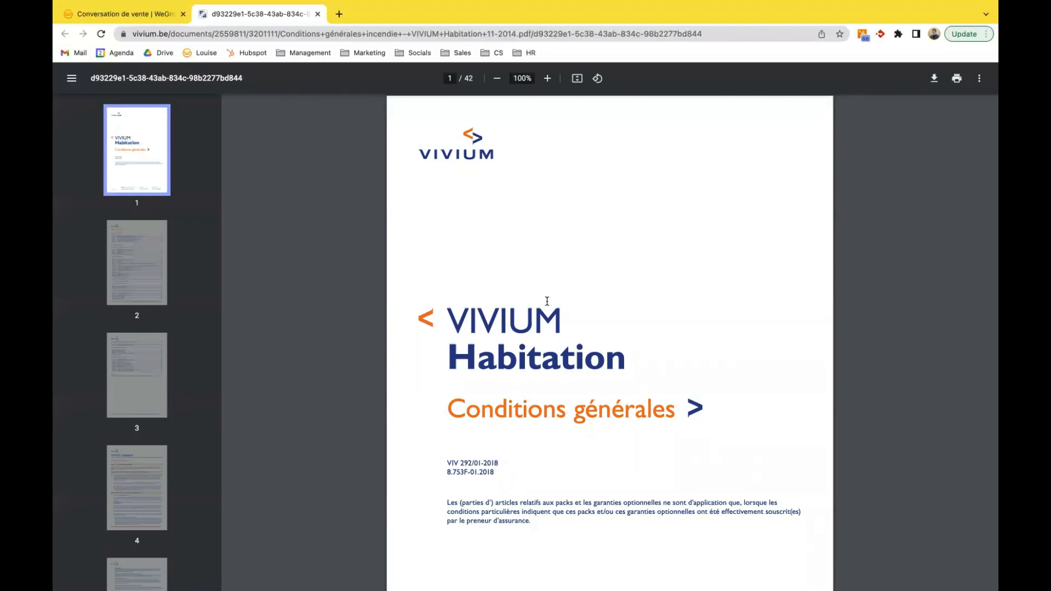
{"action": "left_click", "coordinate": [159, 20]}
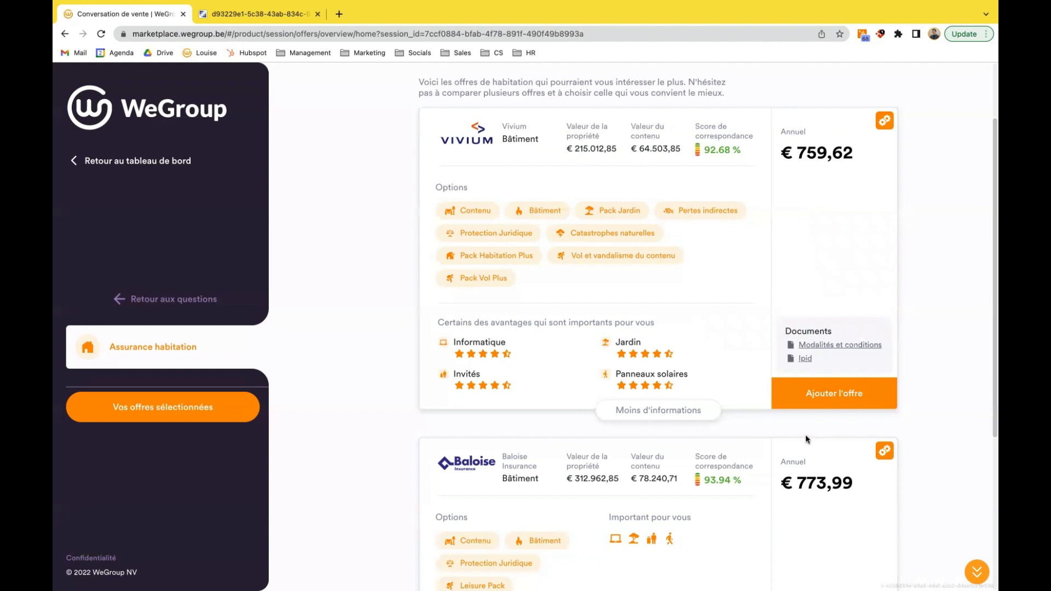
- Add the Vivium offer to the selection, confirming no home claims in the last five years and declining to cancel the current policy
{"action": "left_click", "coordinate": [827, 396]}
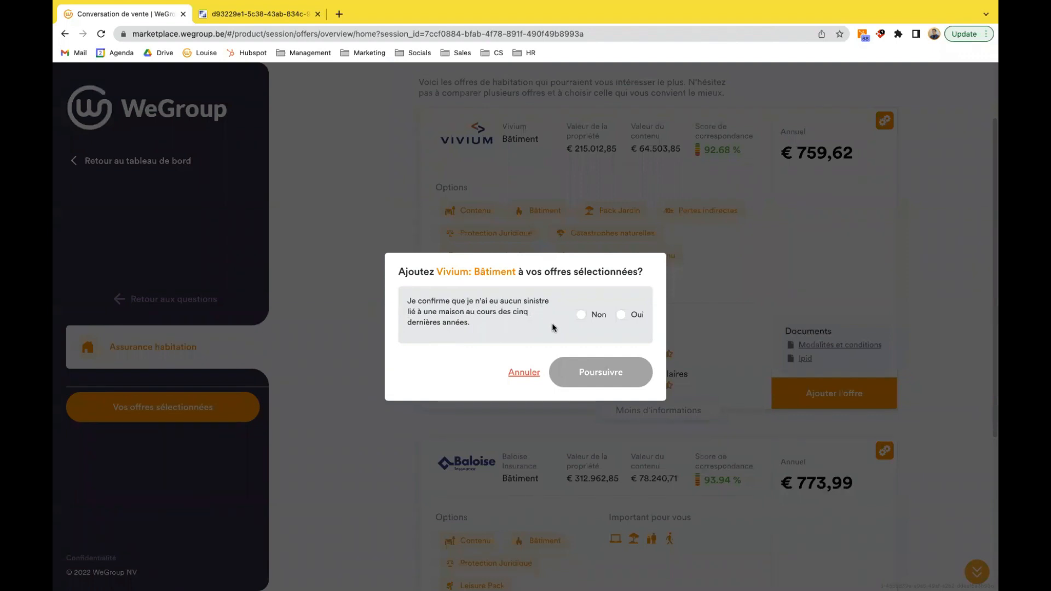
{"action": "left_click", "coordinate": [621, 315]}
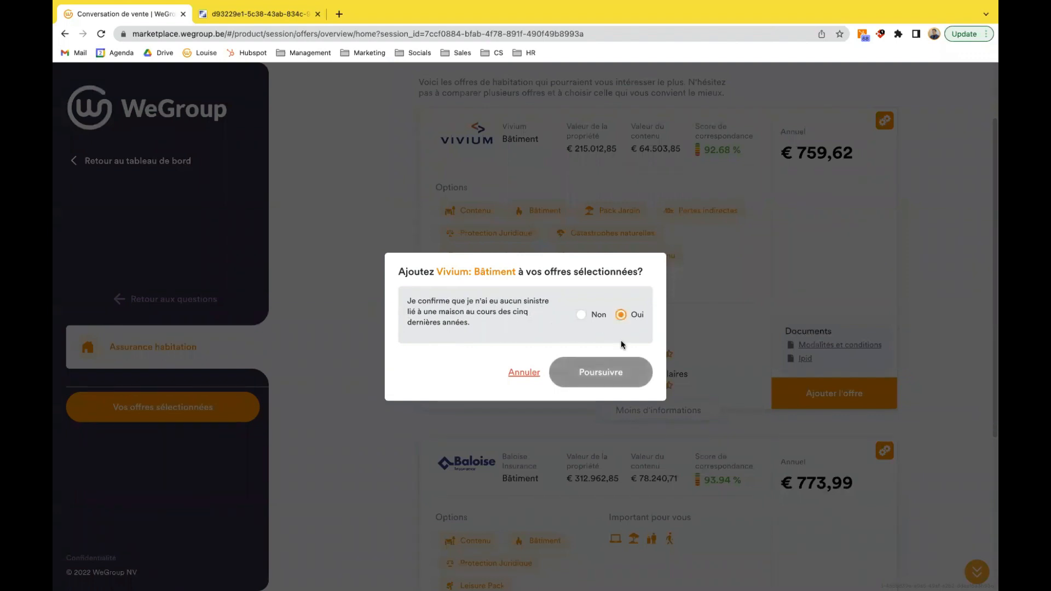
{"action": "left_click", "coordinate": [606, 372]}
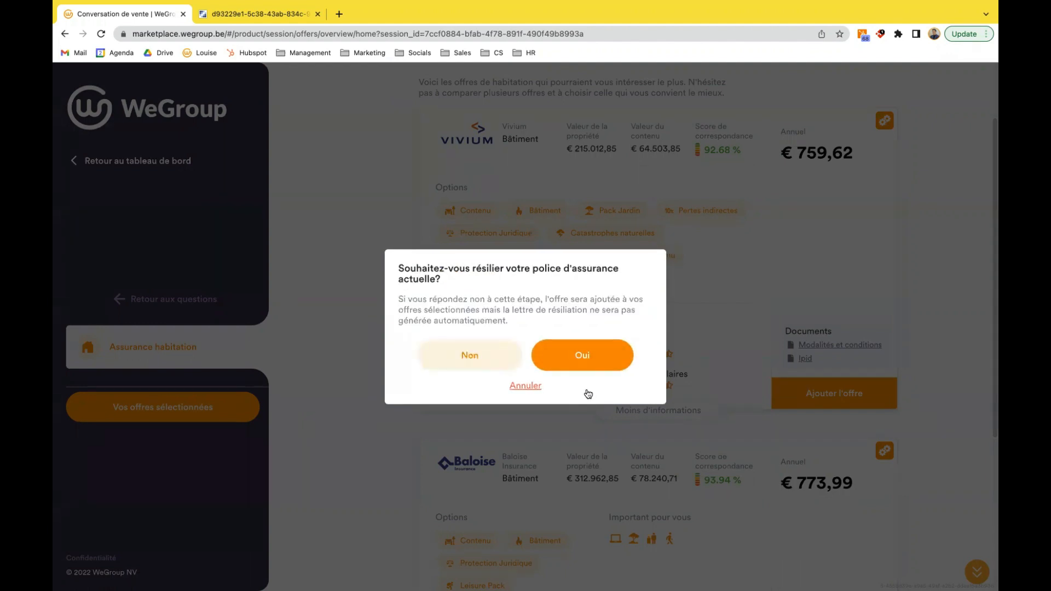
{"action": "left_click", "coordinate": [572, 362]}
{"action": "left_click", "coordinate": [523, 474]}
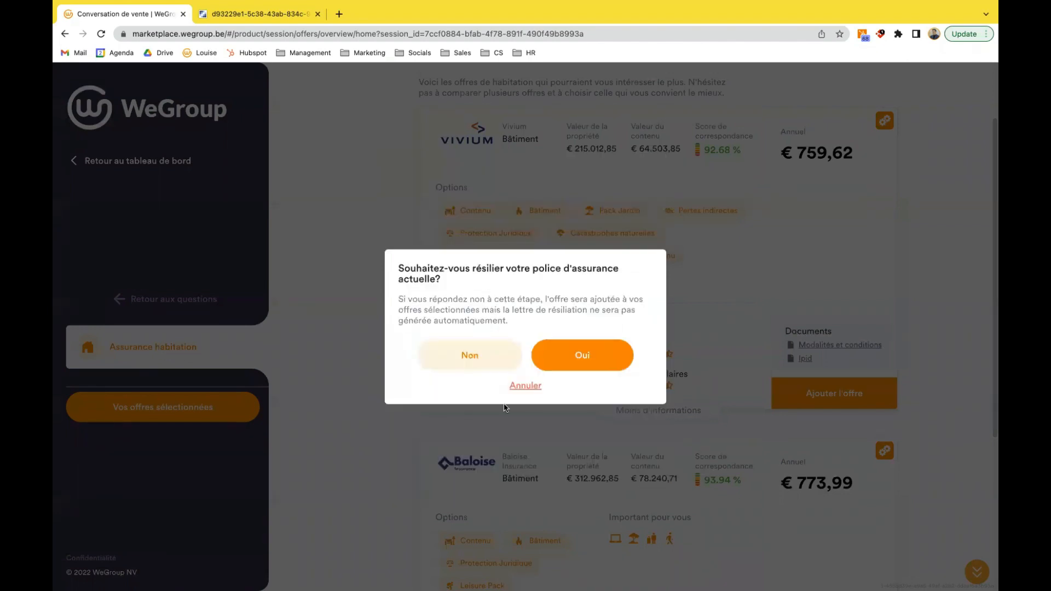
{"action": "left_click", "coordinate": [481, 359]}
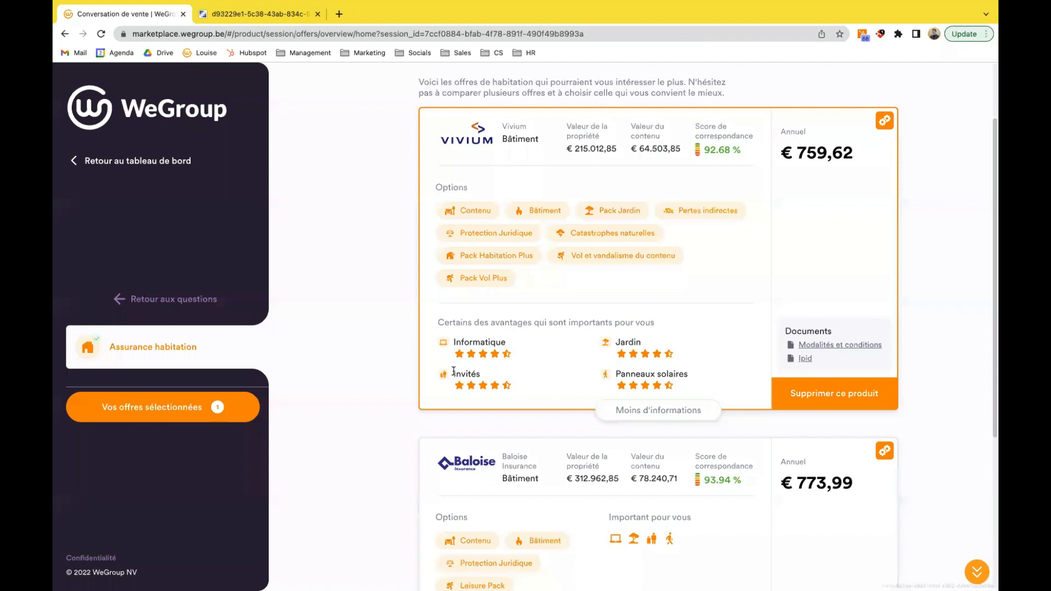
- Open the selected offers and answer "Oui" to all the insured-property and general questions
{"action": "left_click", "coordinate": [172, 416]}
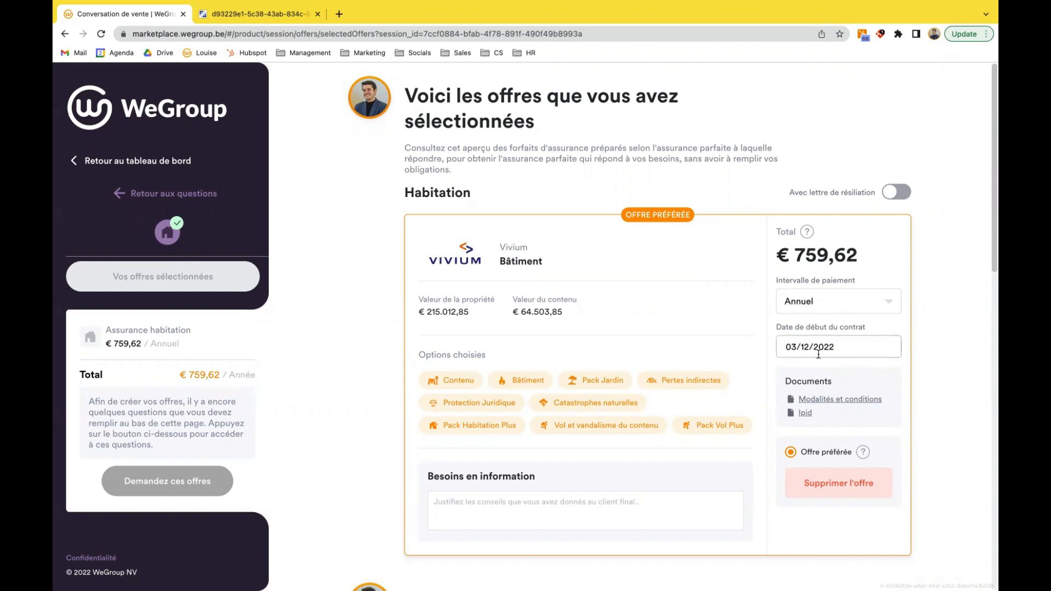
{"action": "scroll", "coordinate": [816, 354], "scroll_direction": "down", "scroll_amount": 2}
{"action": "scroll", "coordinate": [817, 354], "scroll_direction": "down", "scroll_amount": 3}
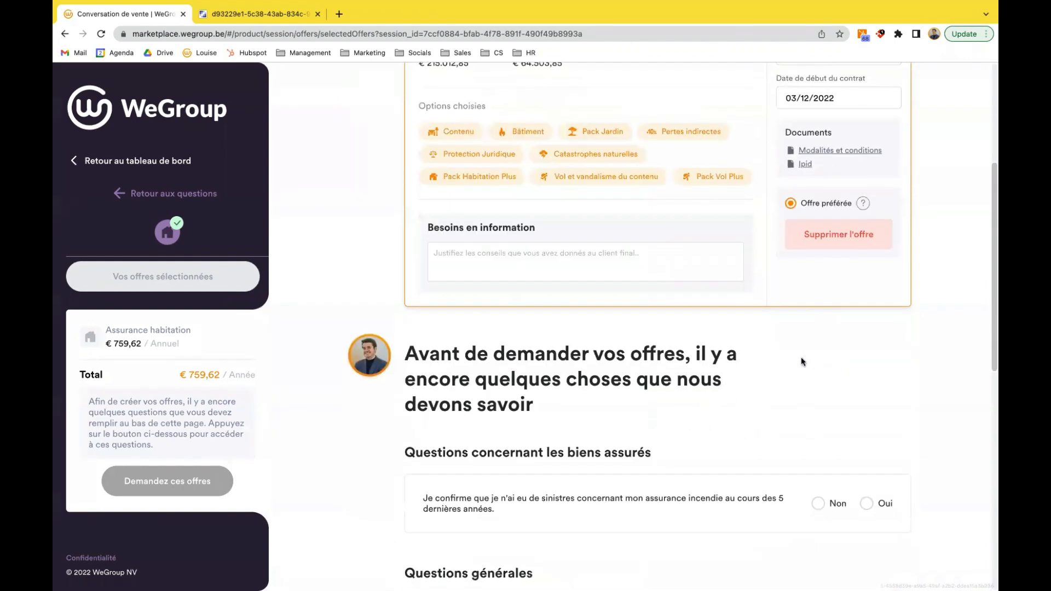
{"action": "scroll", "coordinate": [801, 357], "scroll_direction": "down", "scroll_amount": 3}
{"action": "scroll", "coordinate": [800, 357], "scroll_direction": "down", "scroll_amount": 2}
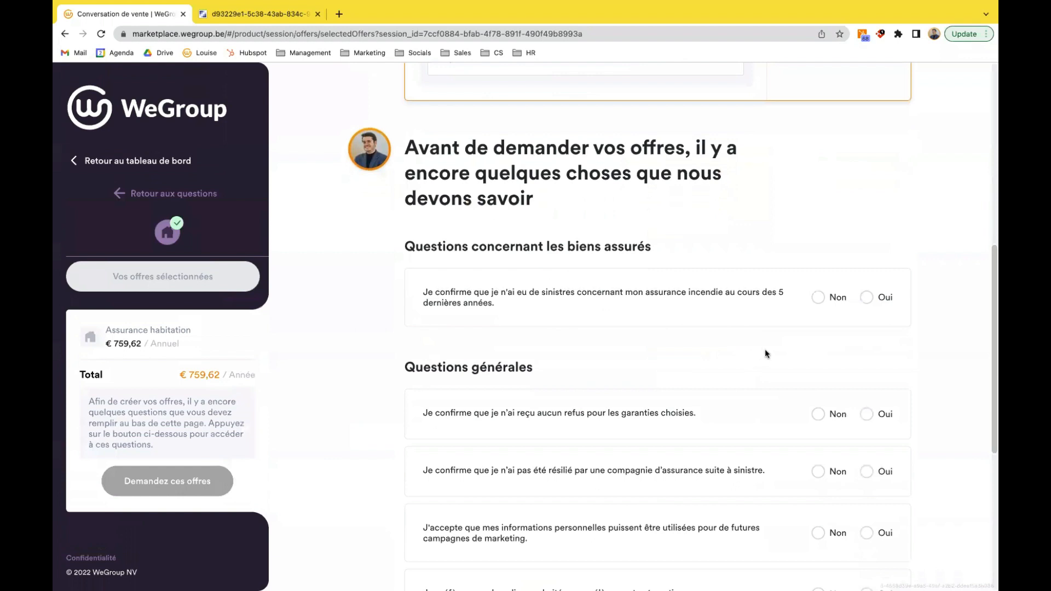
{"action": "scroll", "coordinate": [810, 263], "scroll_direction": "down", "scroll_amount": 2}
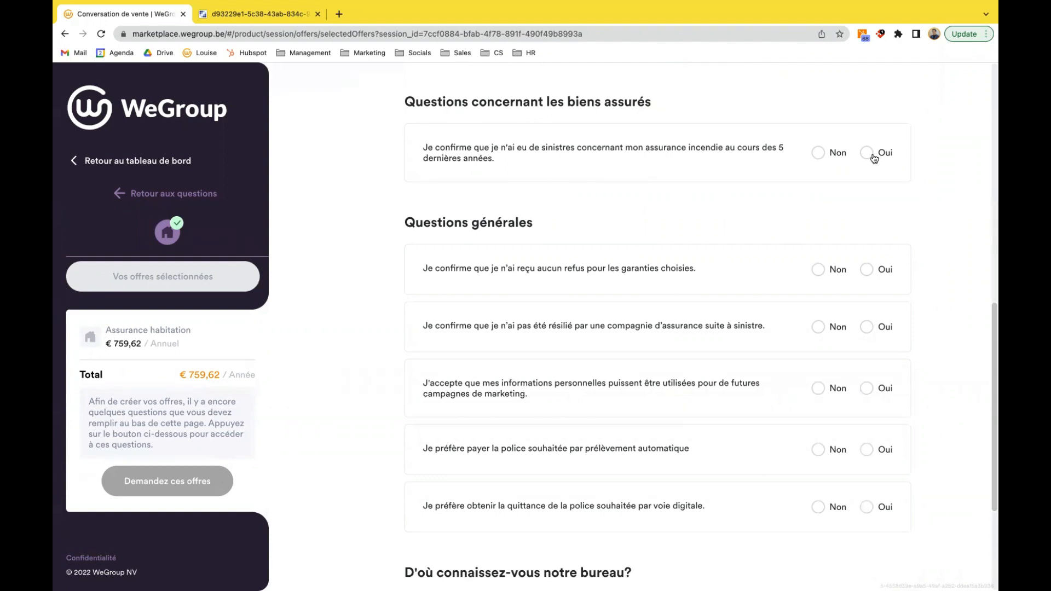
{"action": "left_click", "coordinate": [874, 157]}
{"action": "left_click", "coordinate": [868, 272]}
{"action": "left_click", "coordinate": [871, 329]}
{"action": "left_click", "coordinate": [870, 390]}
{"action": "scroll", "coordinate": [870, 383], "scroll_direction": "down", "scroll_amount": 3}
{"action": "left_click", "coordinate": [871, 375]}
{"action": "left_click", "coordinate": [871, 432]}
{"action": "scroll", "coordinate": [786, 379], "scroll_direction": "down", "scroll_amount": 3}
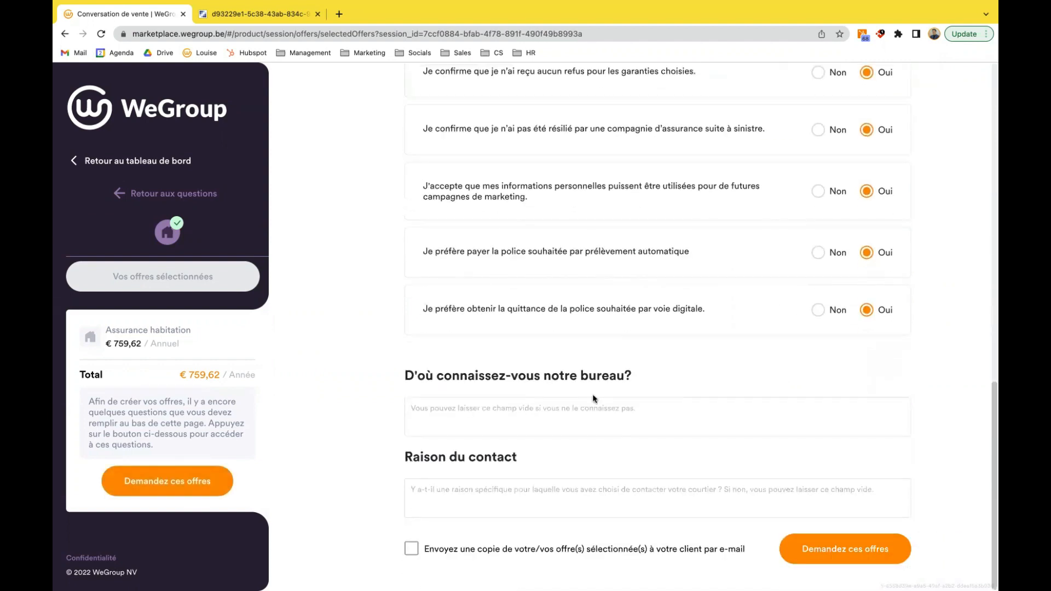
- Enter "social media" as how the client knows the office and "nouvelle maison" as the contact reason, and request the offers
{"action": "left_click", "coordinate": [524, 405]}
{"action": "type", "text": "social media"}
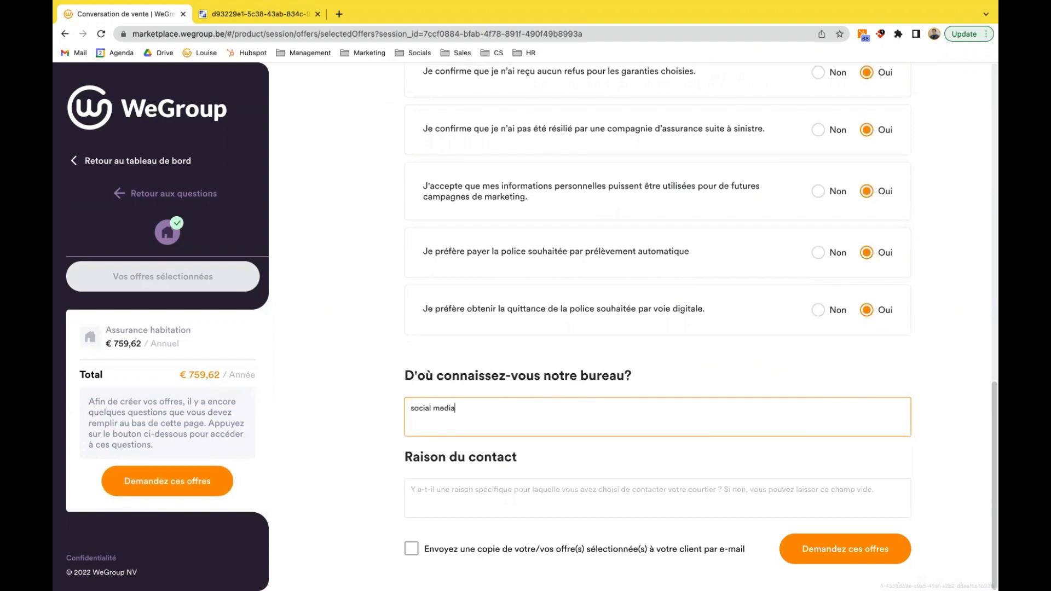
{"action": "left_click", "coordinate": [487, 496]}
{"action": "type", "text": "nouvelle maison"}
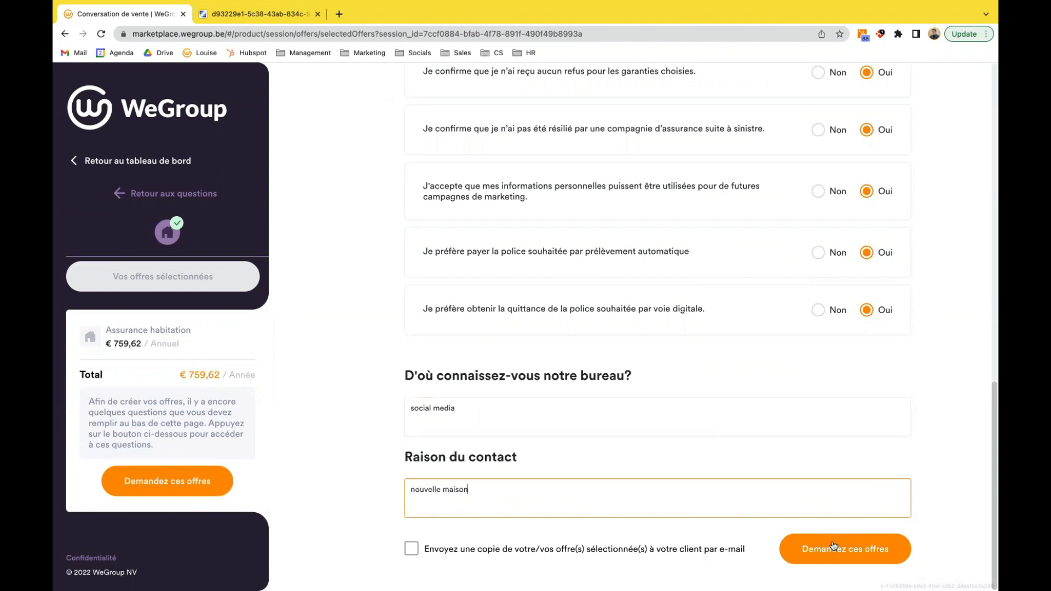
{"action": "left_click", "coordinate": [830, 556]}
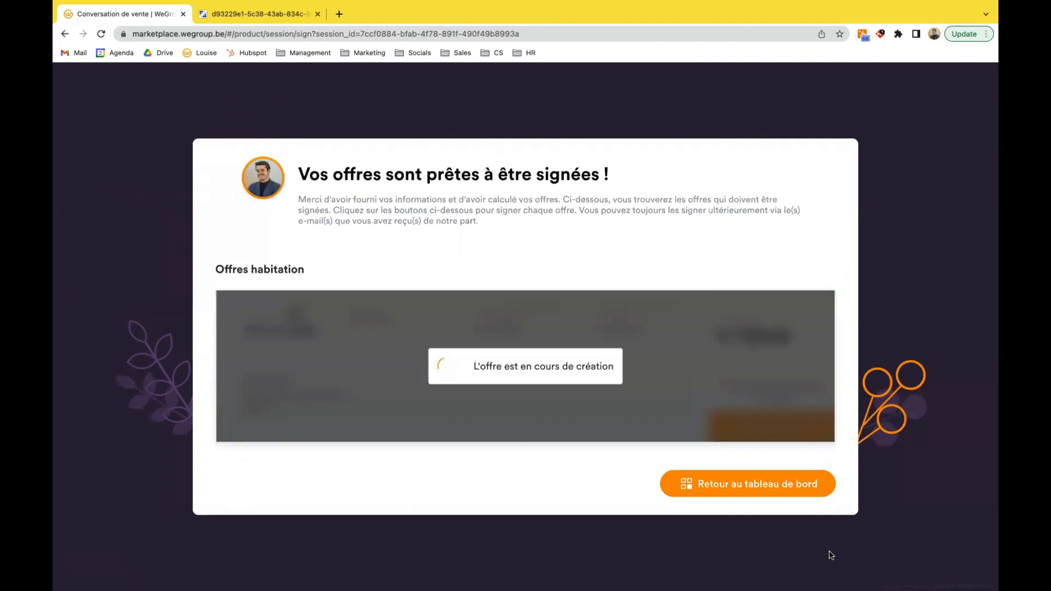
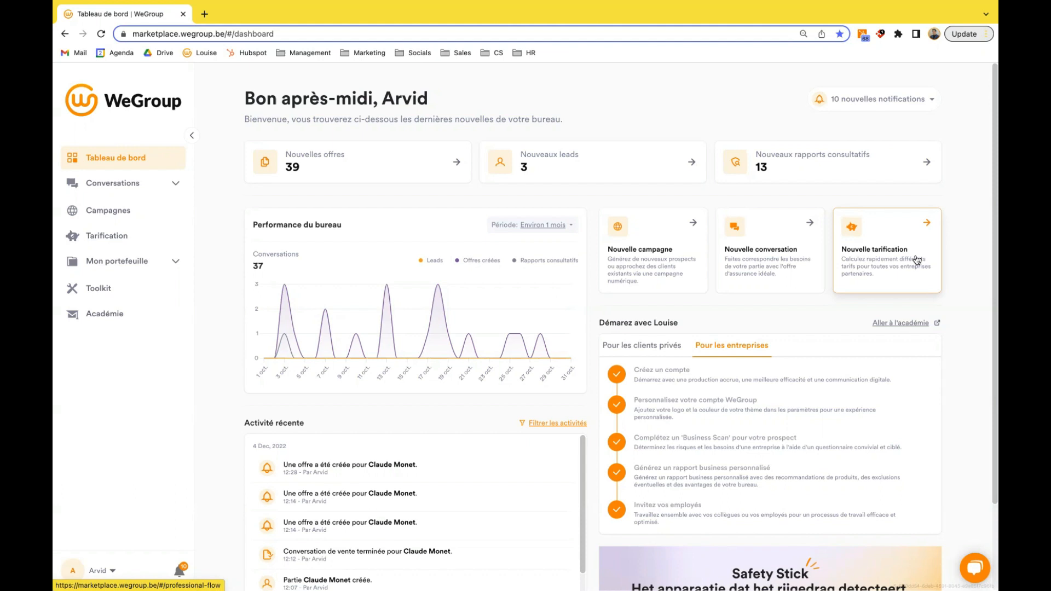
- Start a new pricing calculation for car insurance (Voiture) with Allianz and AXA as the insurers
{"action": "left_click", "coordinate": [917, 259]}
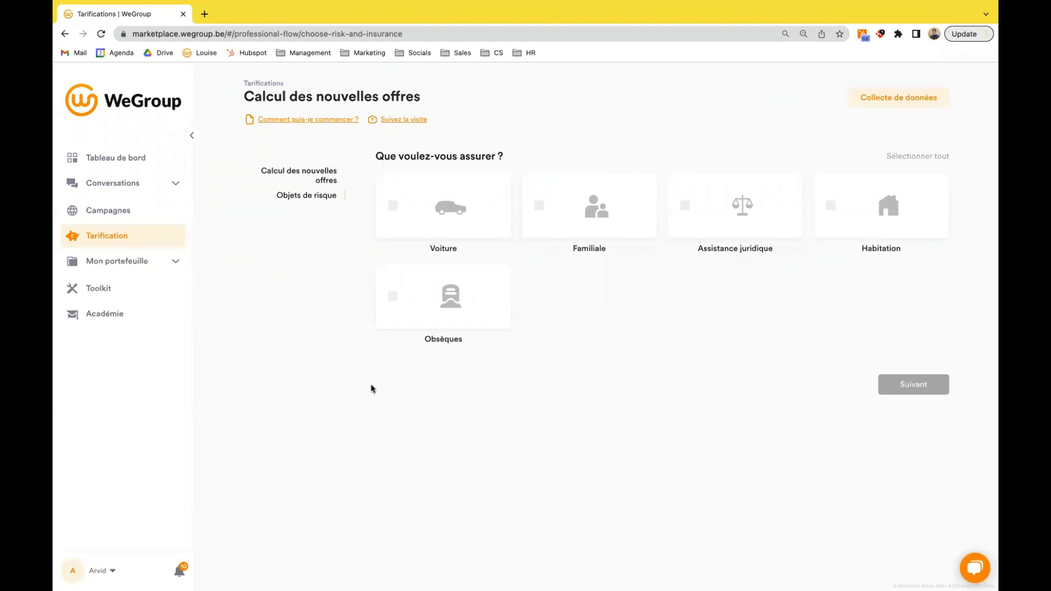
{"action": "left_click", "coordinate": [451, 207]}
{"action": "scroll", "coordinate": [640, 332], "scroll_direction": "down", "scroll_amount": 3}
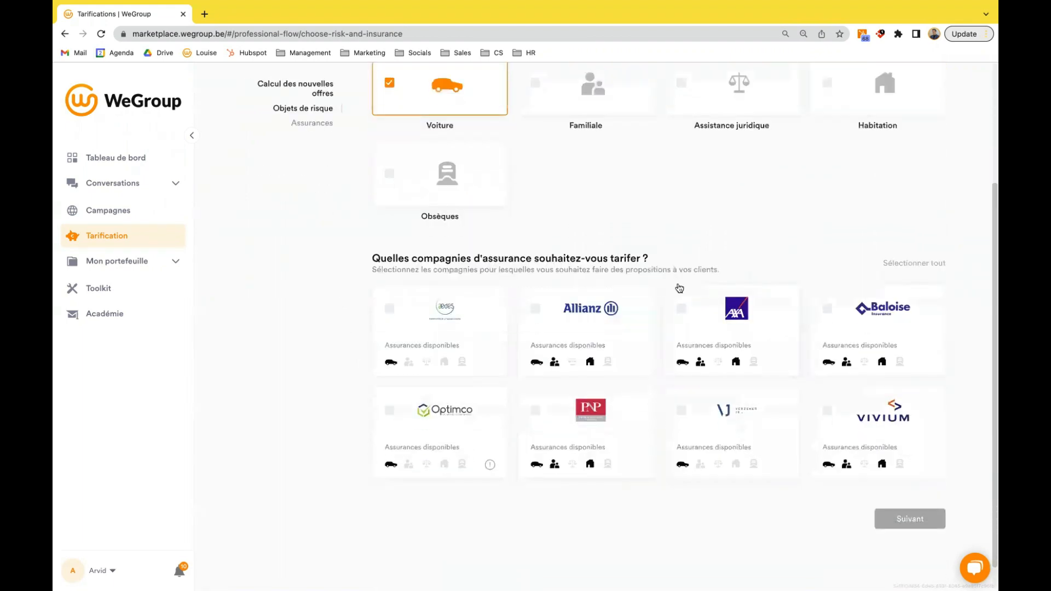
{"action": "left_click", "coordinate": [600, 319]}
{"action": "left_click", "coordinate": [723, 318]}
{"action": "scroll", "coordinate": [465, 260], "scroll_direction": "down", "scroll_amount": 6}
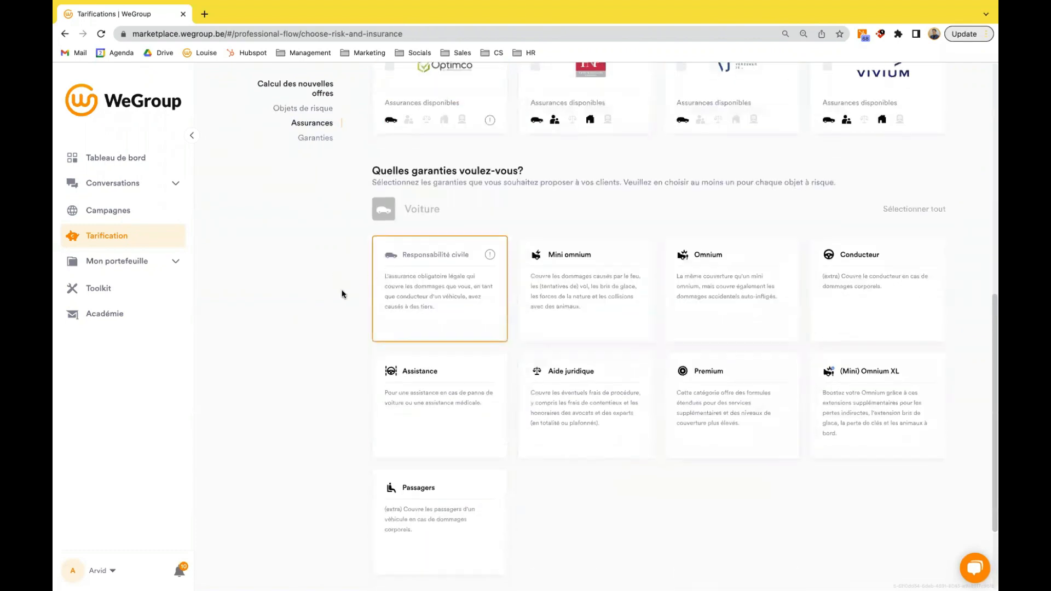
- Add the Omnium and Assistance guarantees for the car and continue to the policyholder choice
{"action": "scroll", "coordinate": [339, 295], "scroll_direction": "down", "scroll_amount": 1}
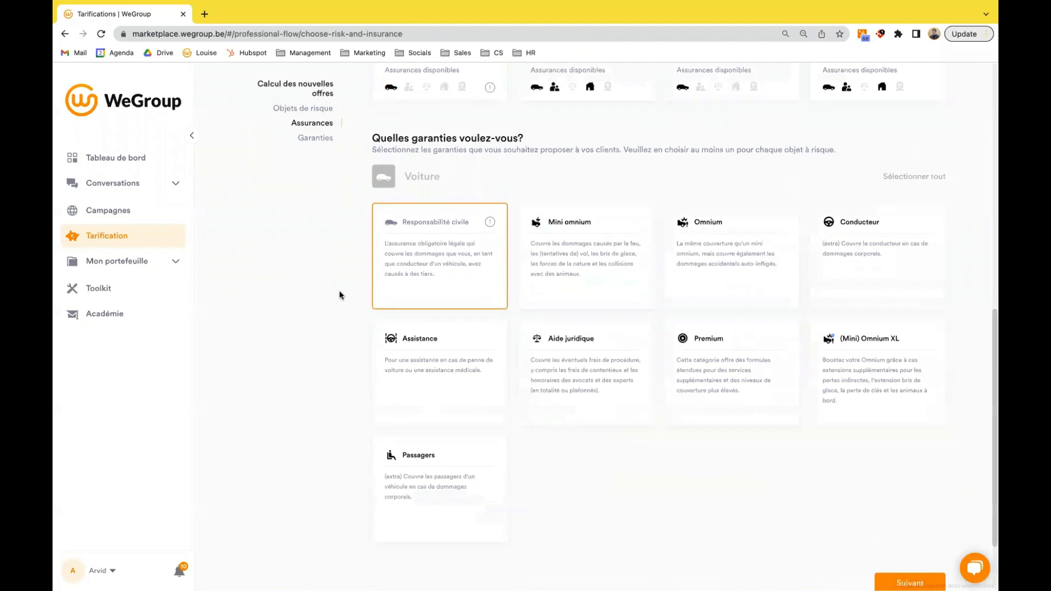
{"action": "left_click", "coordinate": [727, 296]}
{"action": "left_click", "coordinate": [461, 369]}
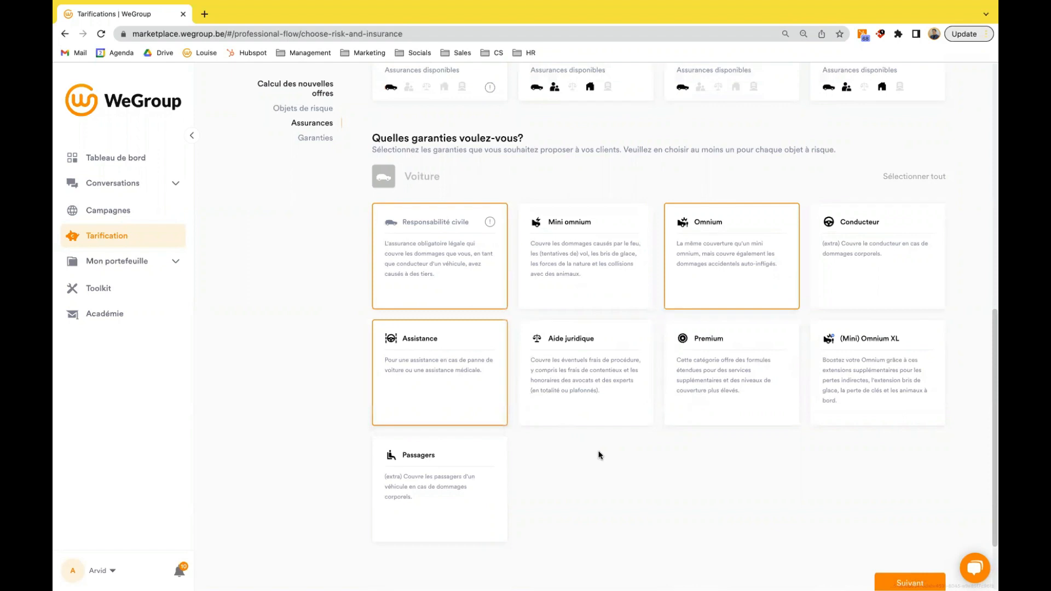
{"action": "scroll", "coordinate": [642, 458], "scroll_direction": "down", "scroll_amount": 1}
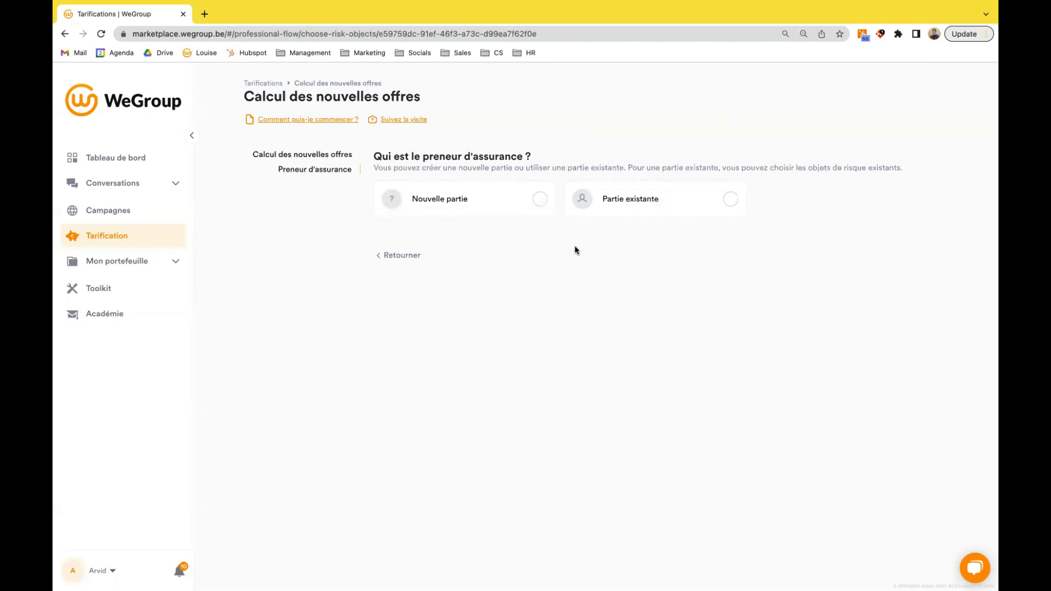
- Choose an existing party as the policyholder, searching by the client's first name and selecting the matching client
{"action": "left_click", "coordinate": [650, 207]}
{"action": "left_click", "coordinate": [507, 266]}
{"action": "type", "text": "claude"}
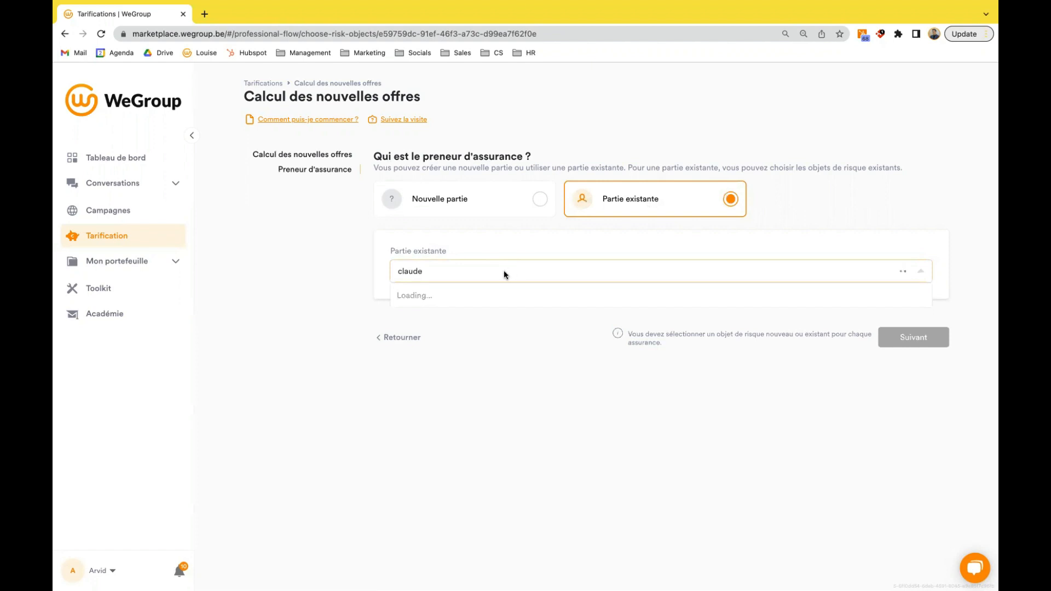
{"action": "left_click", "coordinate": [476, 294]}
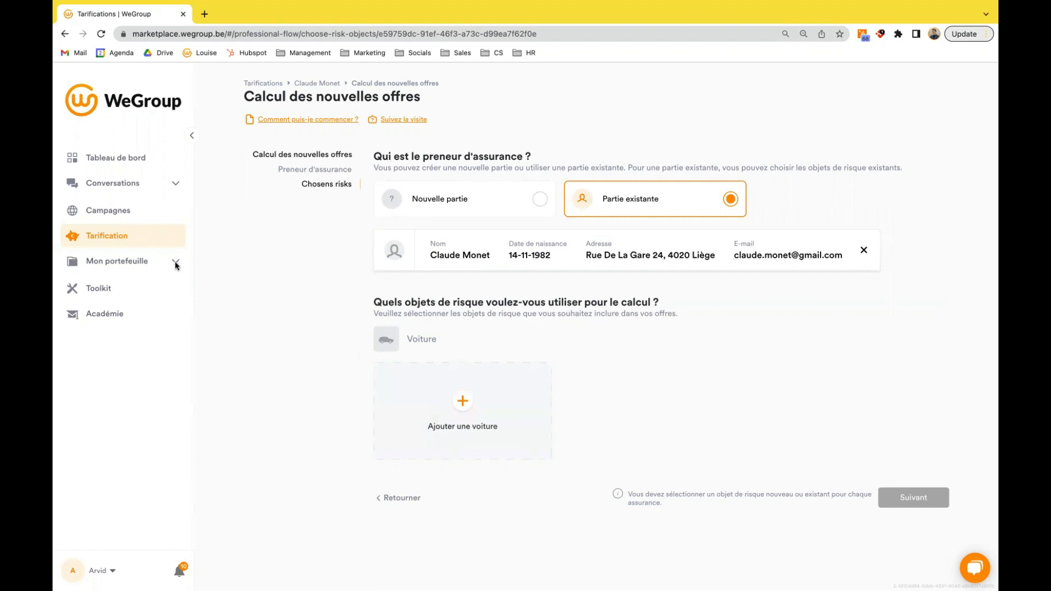
- Open the same client's file from the portfolio's parties and start a new pricing calculation for that client
{"action": "left_click", "coordinate": [144, 263]}
{"action": "left_click", "coordinate": [114, 286]}
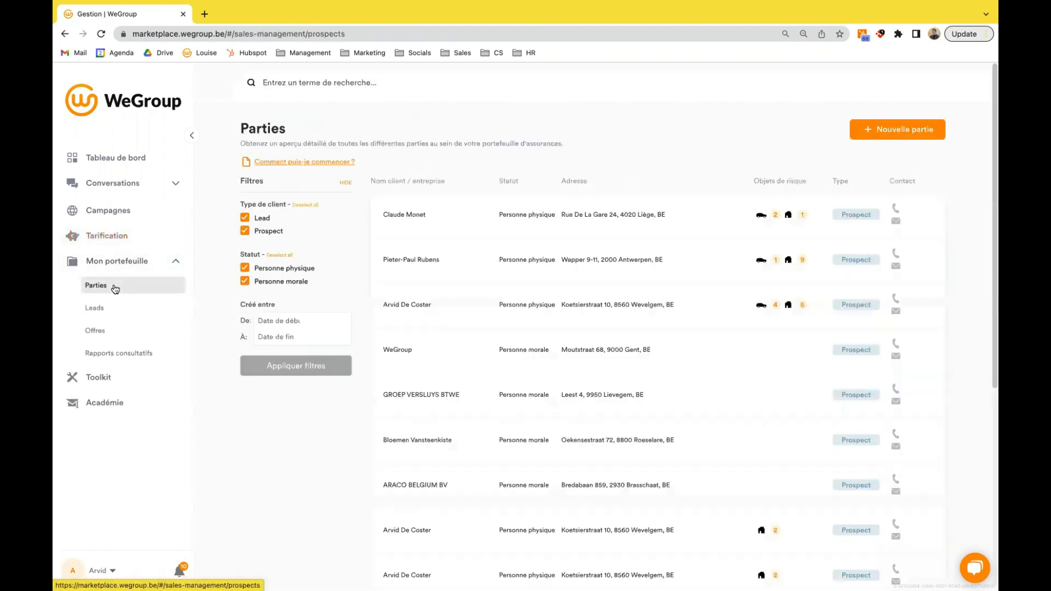
{"action": "left_click", "coordinate": [436, 226]}
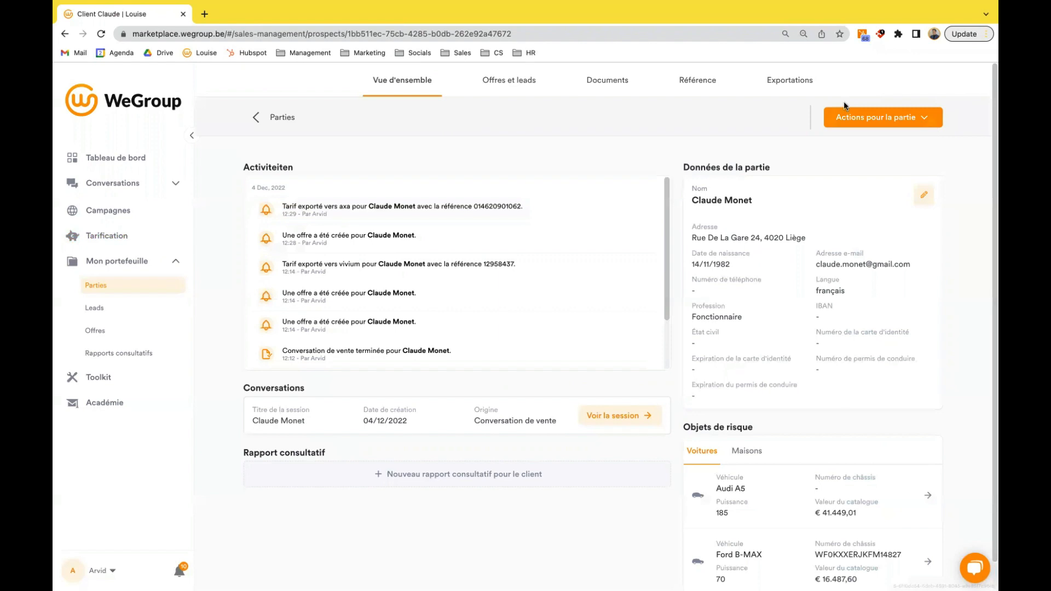
{"action": "left_click", "coordinate": [907, 117]}
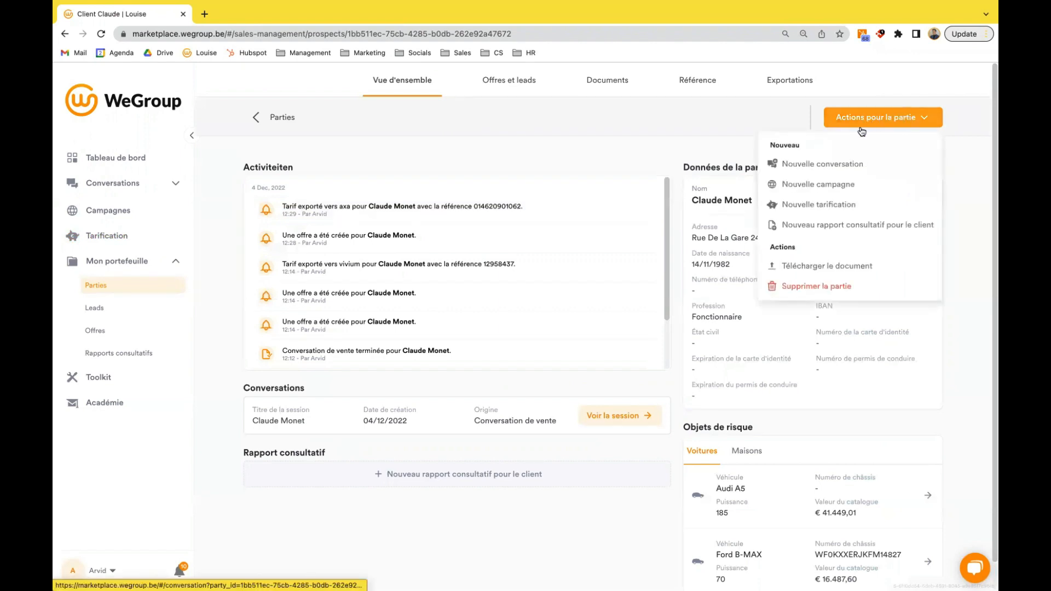
{"action": "left_click", "coordinate": [868, 206]}
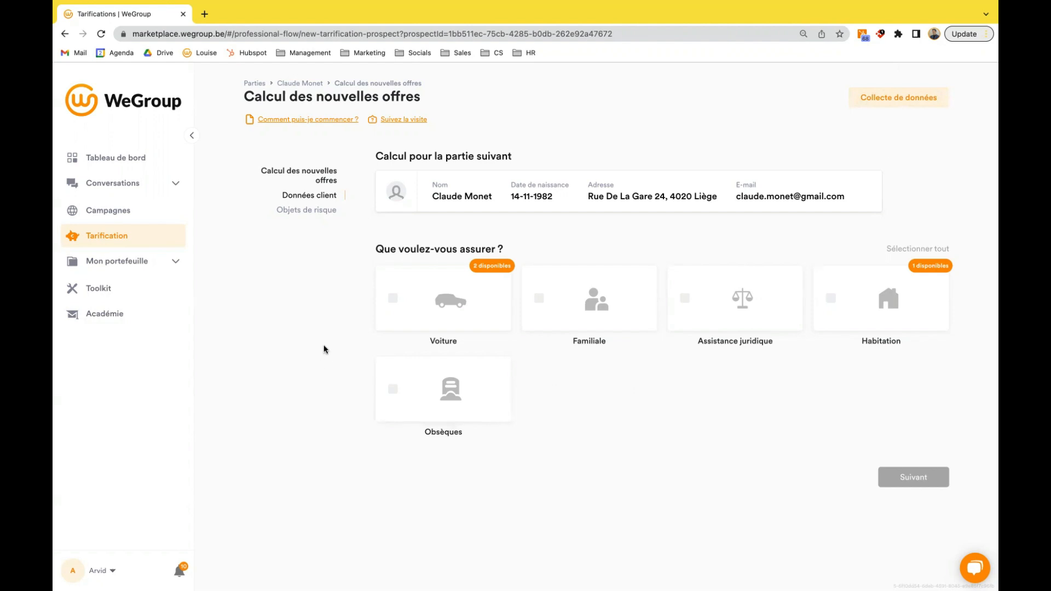
- Choose Voiture as the risk to insure and select AXA and Allianz as the companies to price
{"action": "left_click", "coordinate": [418, 307]}
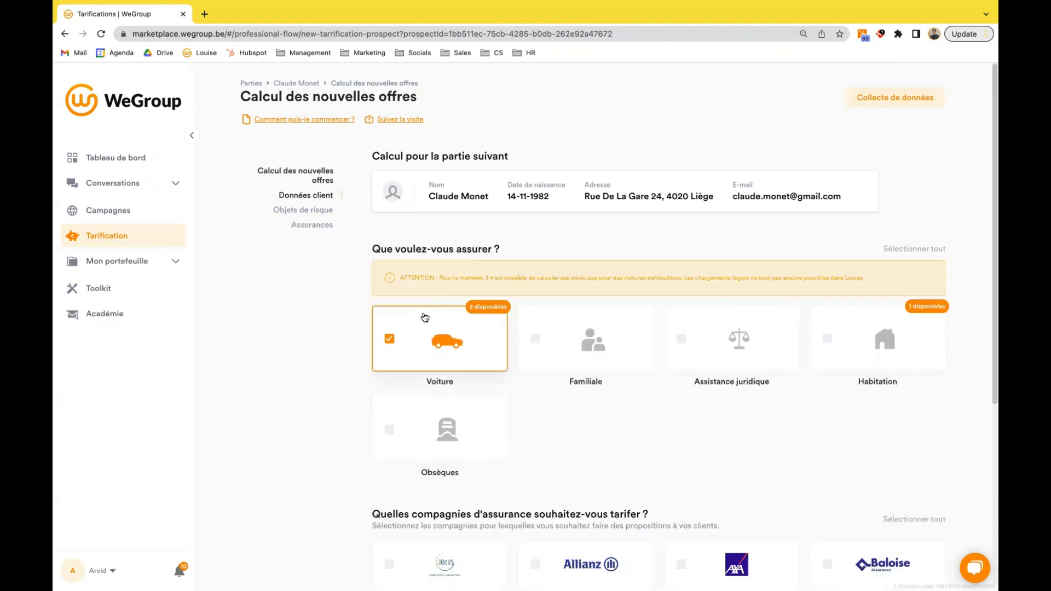
{"action": "scroll", "coordinate": [602, 403], "scroll_direction": "down", "scroll_amount": 4}
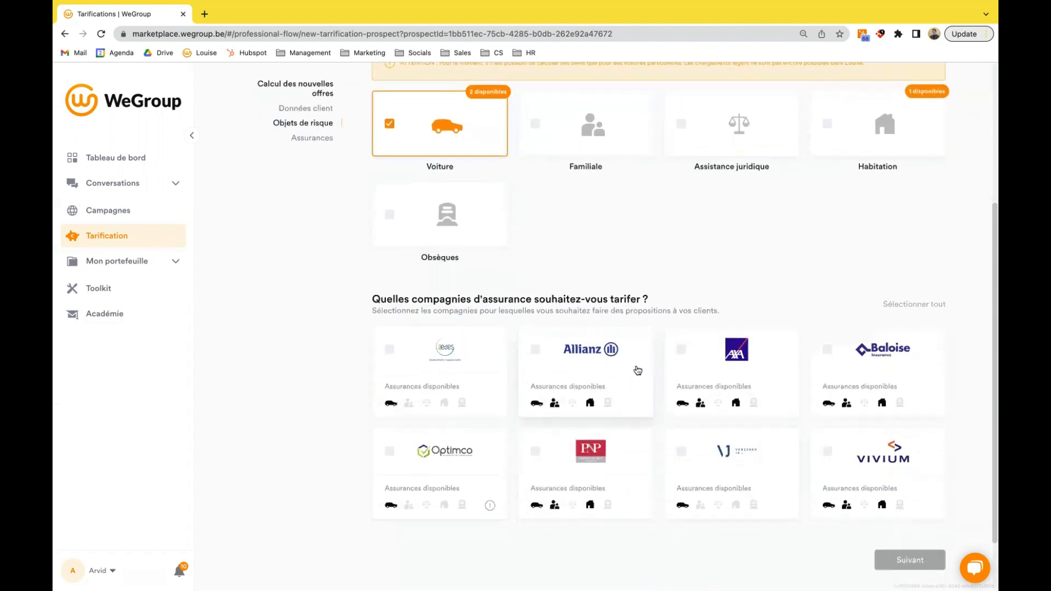
{"action": "left_click", "coordinate": [693, 371]}
{"action": "left_click", "coordinate": [566, 382]}
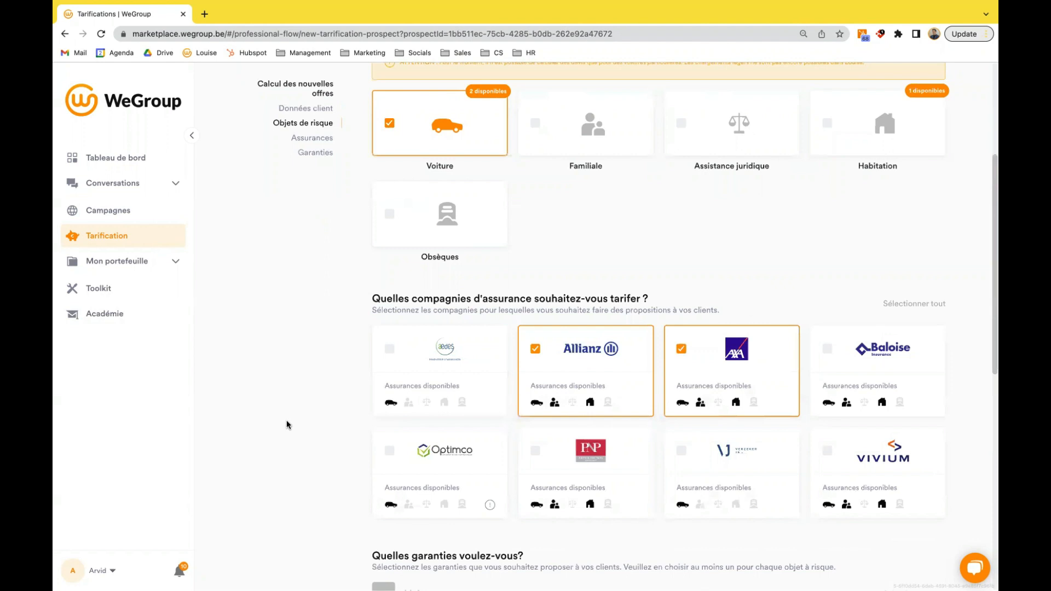
- Include the Omnium and Assistance guarantees in the client's car pricing and continue to the risk objects
{"action": "scroll", "coordinate": [288, 424], "scroll_direction": "down", "scroll_amount": 5}
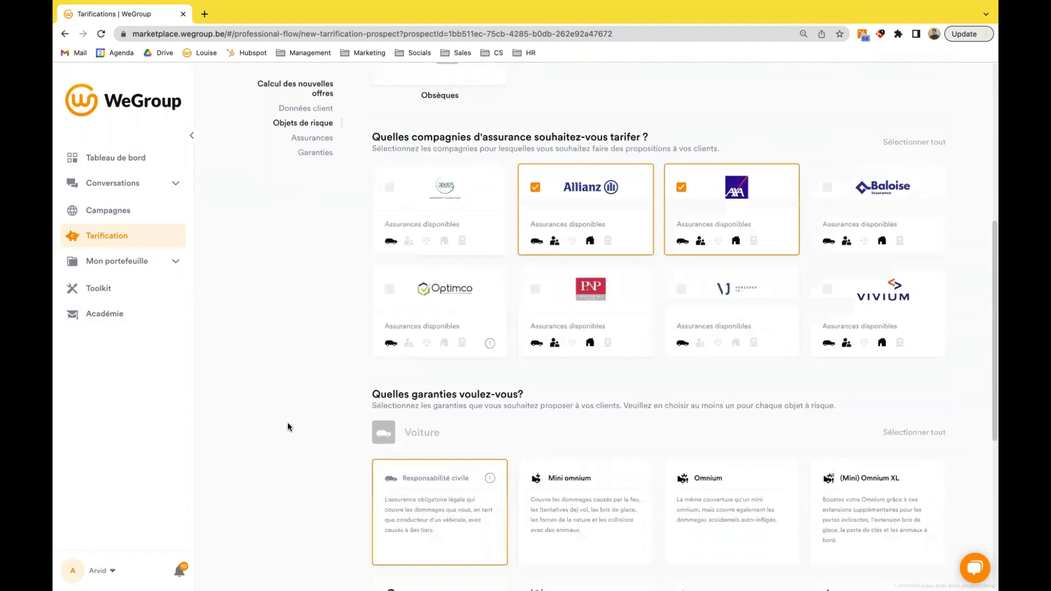
{"action": "scroll", "coordinate": [288, 422], "scroll_direction": "down", "scroll_amount": 2}
{"action": "left_click", "coordinate": [713, 361]}
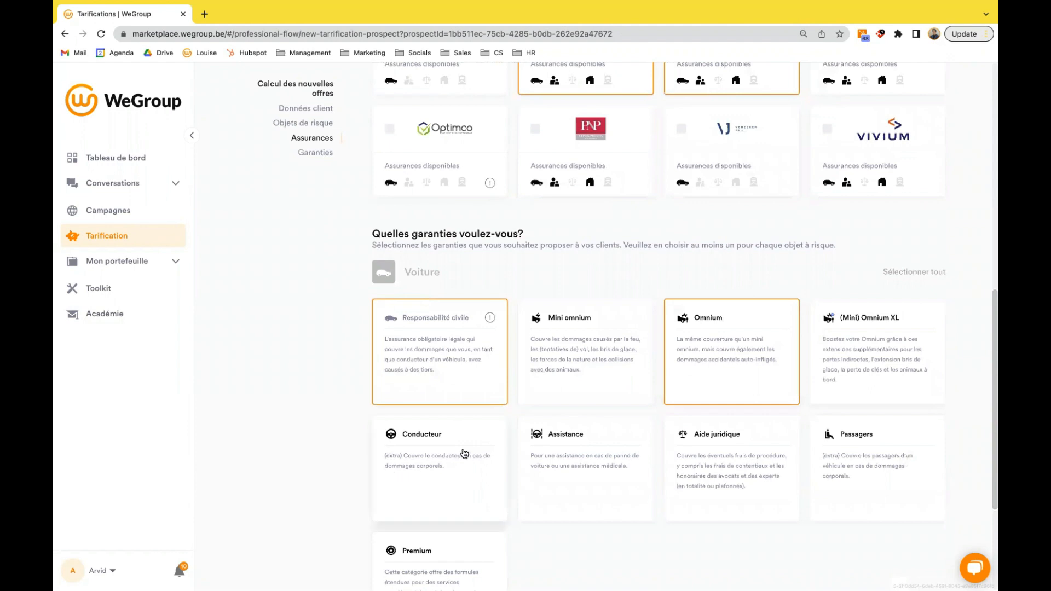
{"action": "left_click", "coordinate": [570, 457]}
{"action": "scroll", "coordinate": [815, 457], "scroll_direction": "down", "scroll_amount": 3}
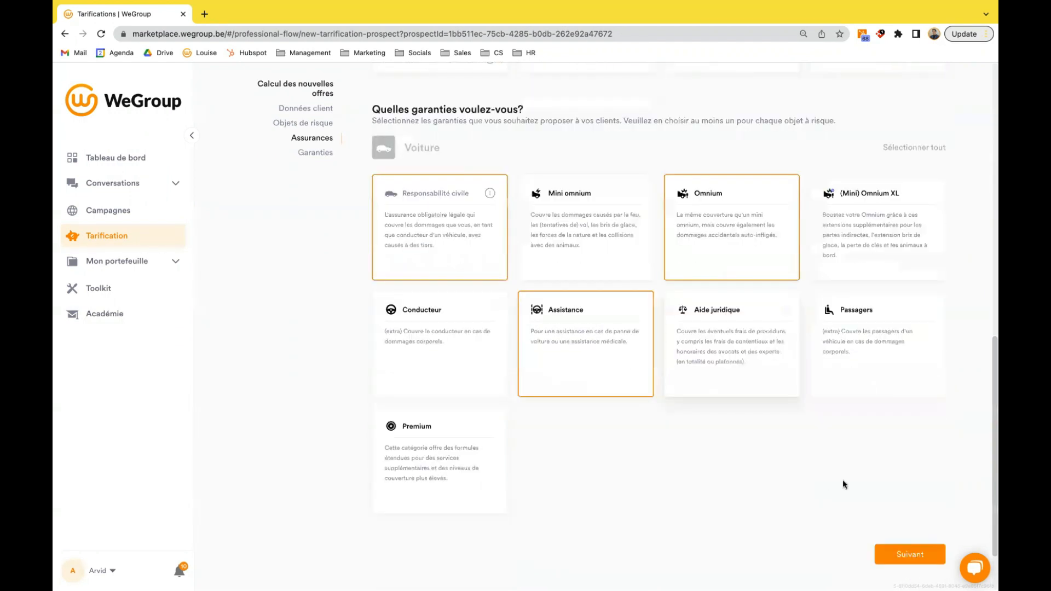
{"action": "left_click", "coordinate": [903, 489]}
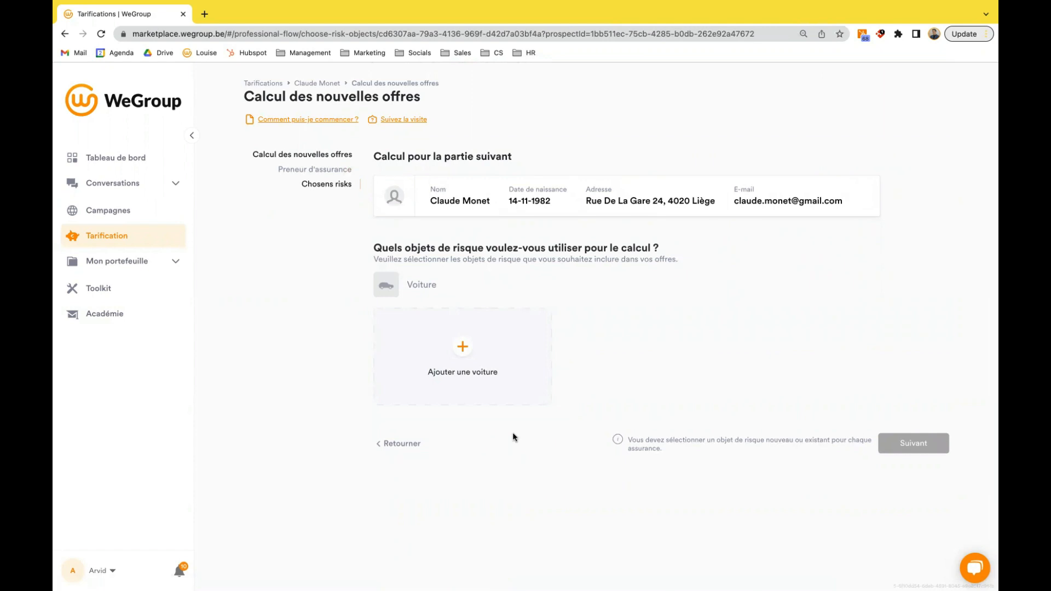
- Add the client's existing Audi A5 2.0TFSI185 Quattro Sport as the risk vehicle and continue to the data form
{"action": "left_click", "coordinate": [473, 363]}
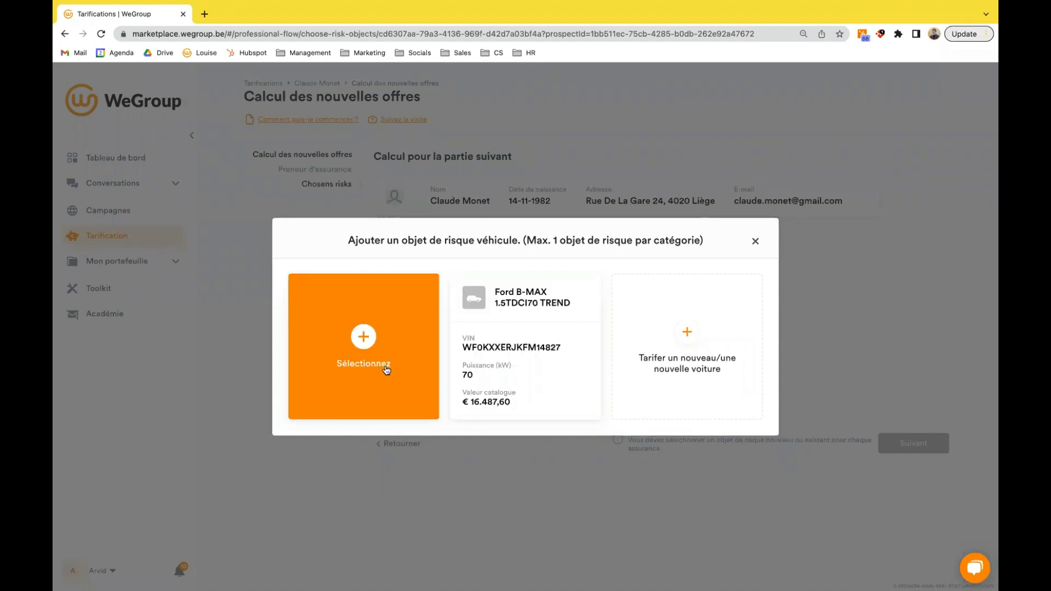
{"action": "left_click", "coordinate": [386, 370]}
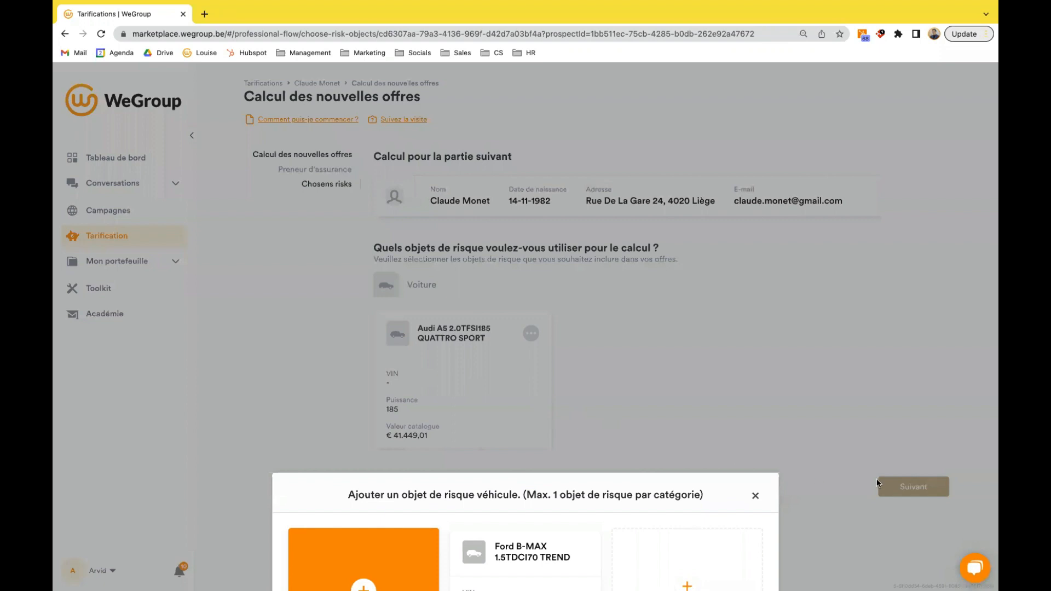
{"action": "left_click", "coordinate": [914, 488]}
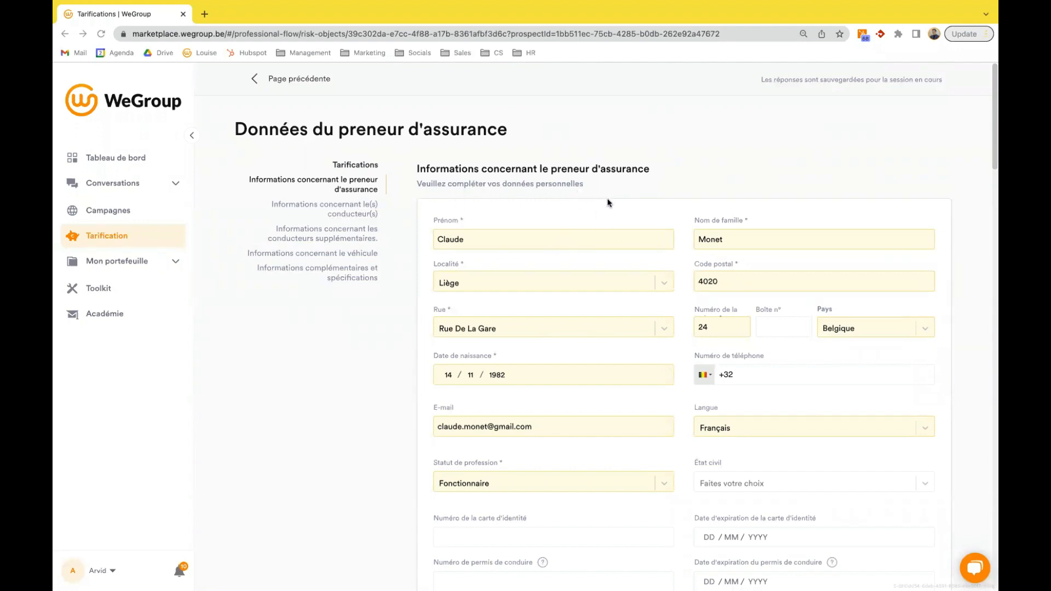
- Examine the prefilled policyholder, driver, claims history and vehicle information, including the driving assistance systems
{"action": "scroll", "coordinate": [609, 204], "scroll_direction": "down", "scroll_amount": 2}
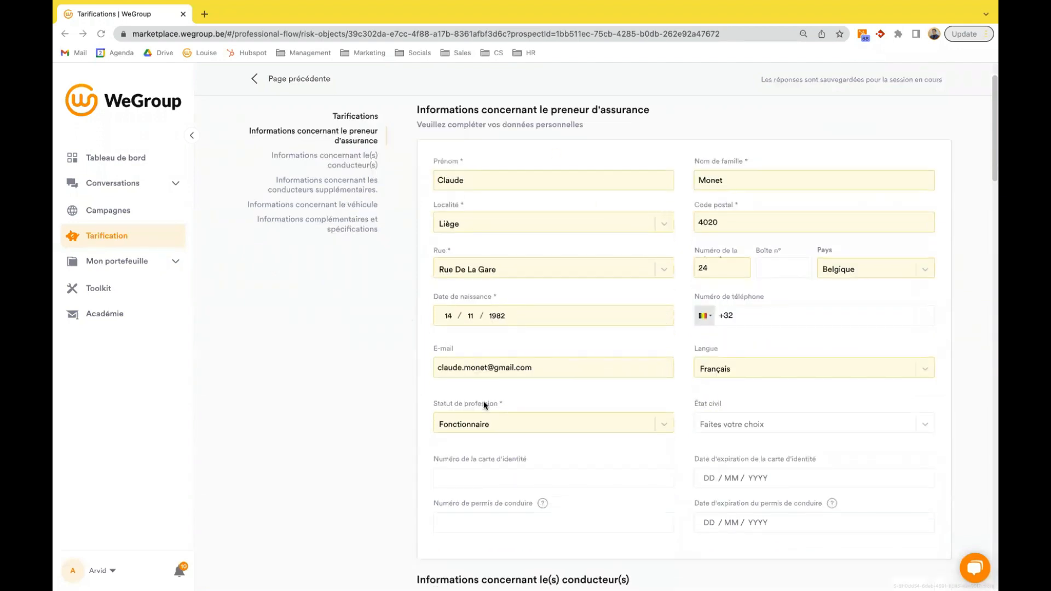
{"action": "scroll", "coordinate": [490, 407], "scroll_direction": "down", "scroll_amount": 6}
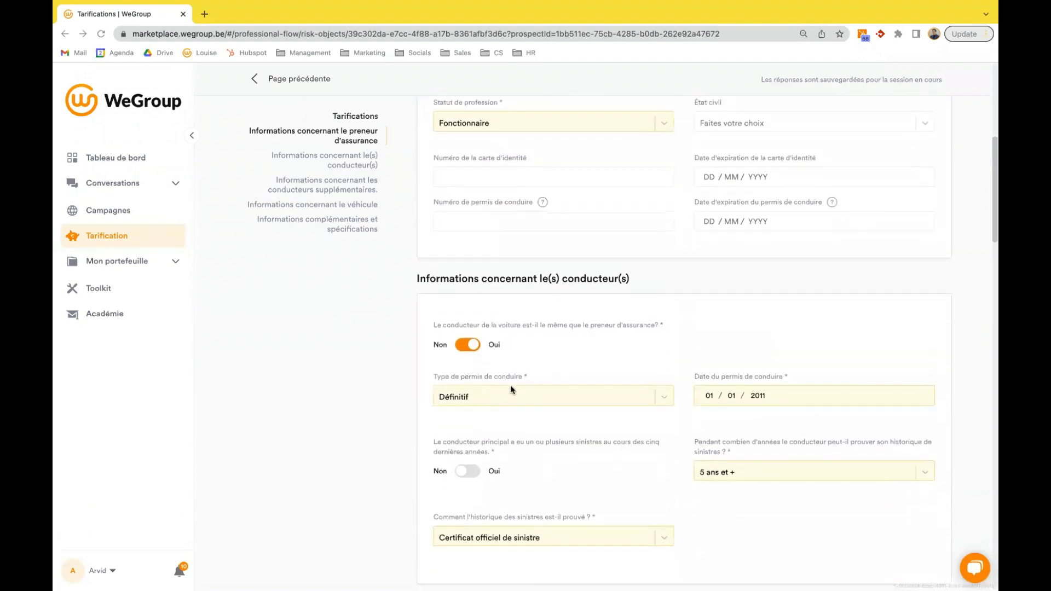
{"action": "scroll", "coordinate": [631, 351], "scroll_direction": "down", "scroll_amount": 4}
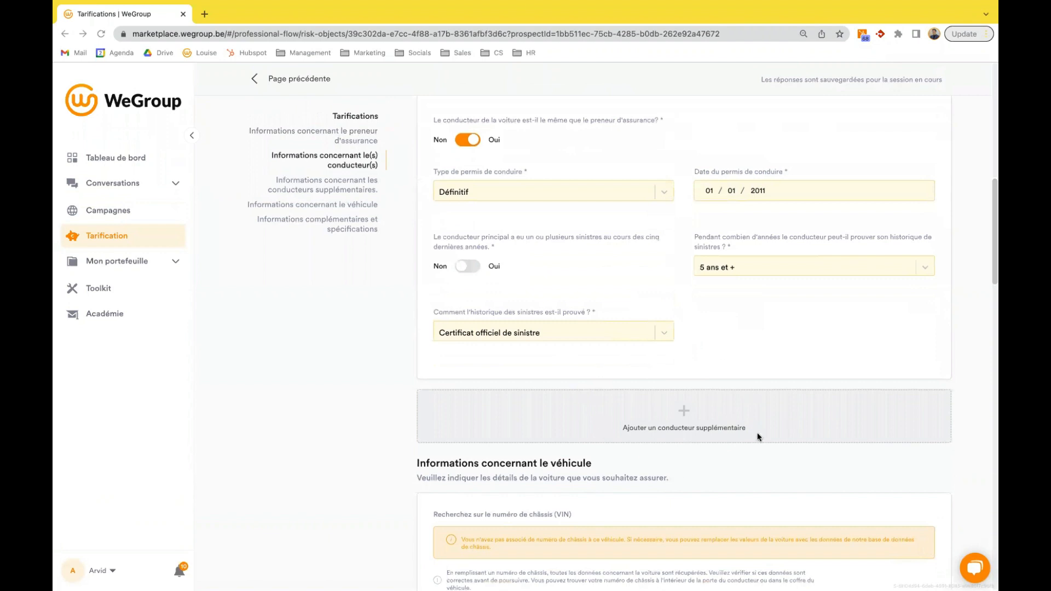
{"action": "scroll", "coordinate": [685, 449], "scroll_direction": "down", "scroll_amount": 3}
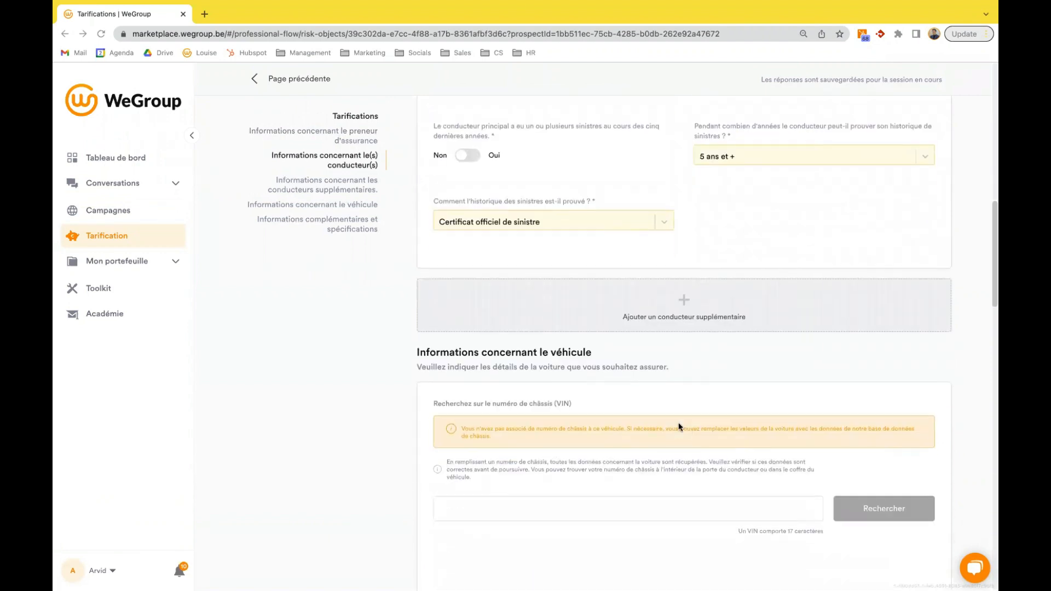
{"action": "scroll", "coordinate": [376, 343], "scroll_direction": "down", "scroll_amount": 4}
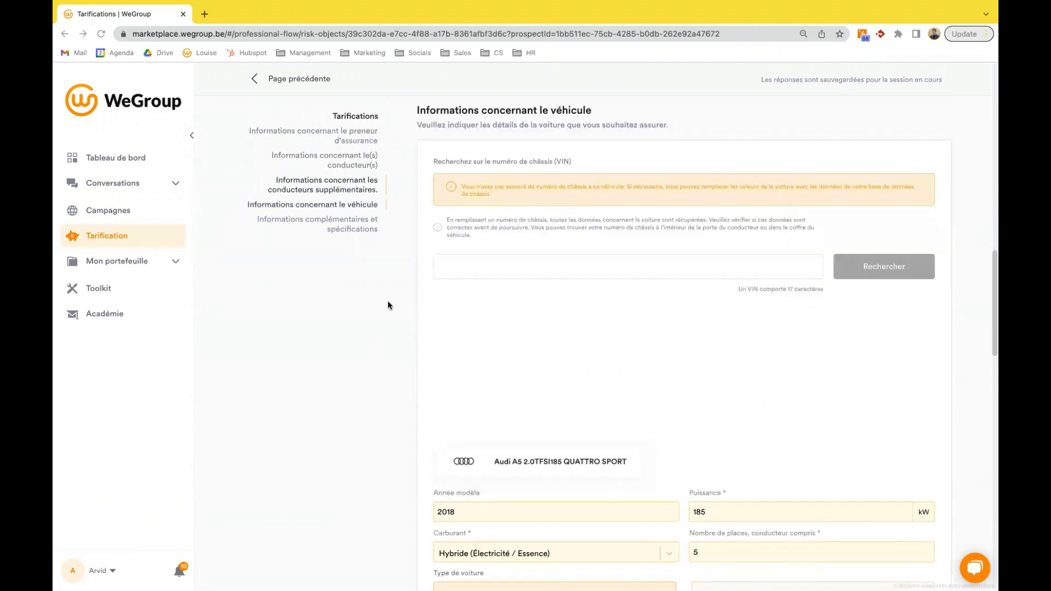
{"action": "scroll", "coordinate": [444, 326], "scroll_direction": "down", "scroll_amount": 5}
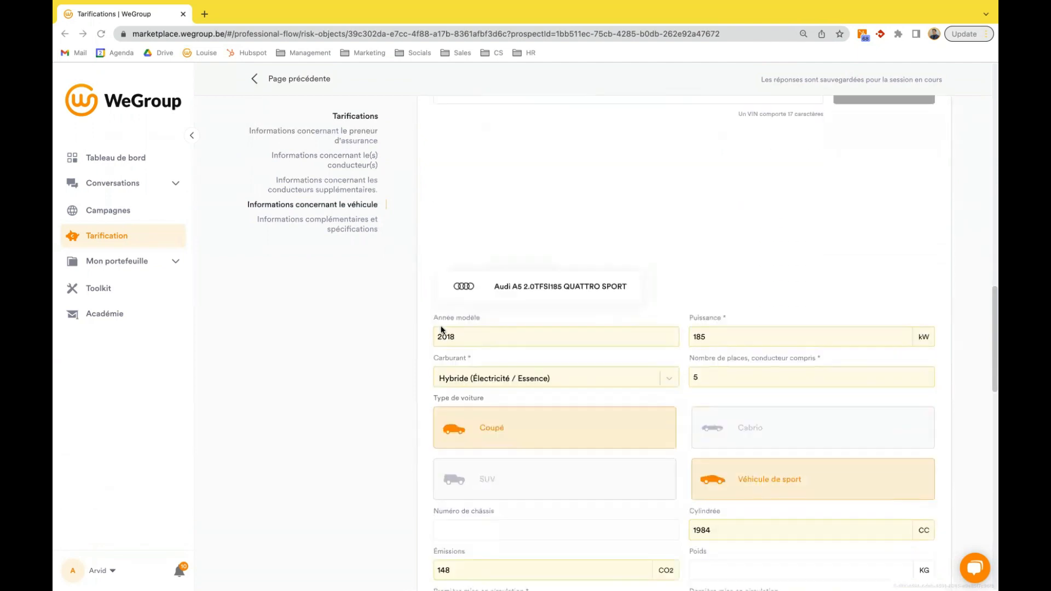
{"action": "scroll", "coordinate": [617, 458], "scroll_direction": "down", "scroll_amount": 3}
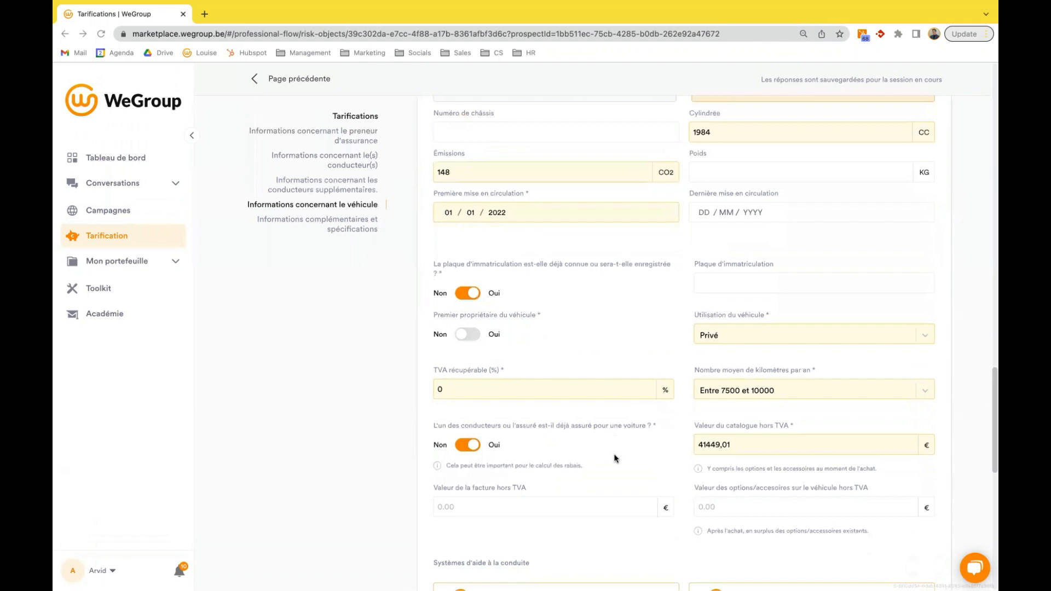
{"action": "scroll", "coordinate": [617, 458], "scroll_direction": "down", "scroll_amount": 6}
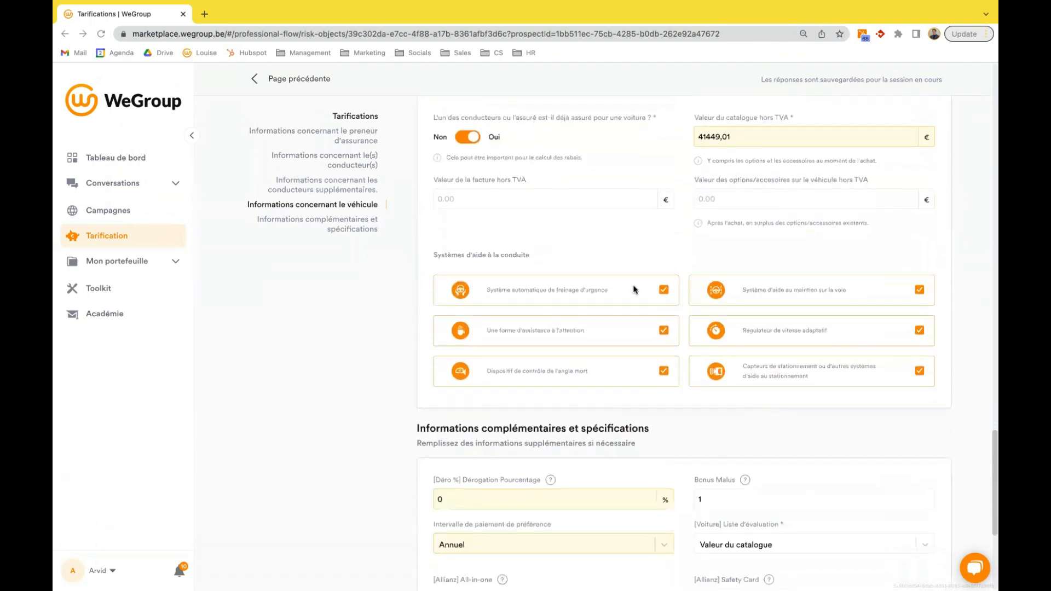
- Select all Dégressivité options (0, 6, 12, 18 and 24) and change the car's valuation basis
{"action": "scroll", "coordinate": [685, 390], "scroll_direction": "down", "scroll_amount": 4}
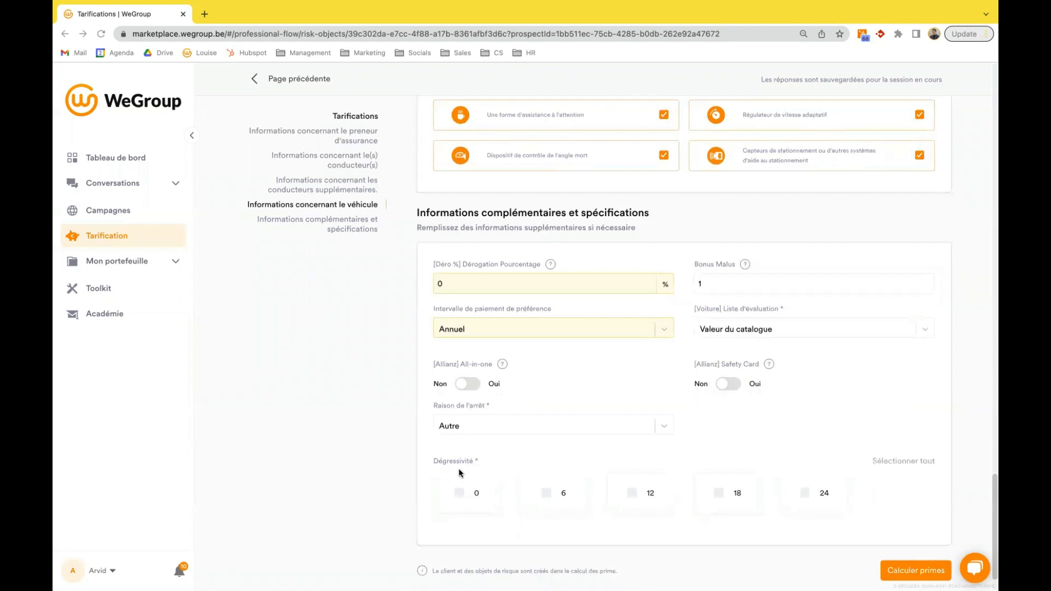
{"action": "left_click", "coordinate": [898, 463]}
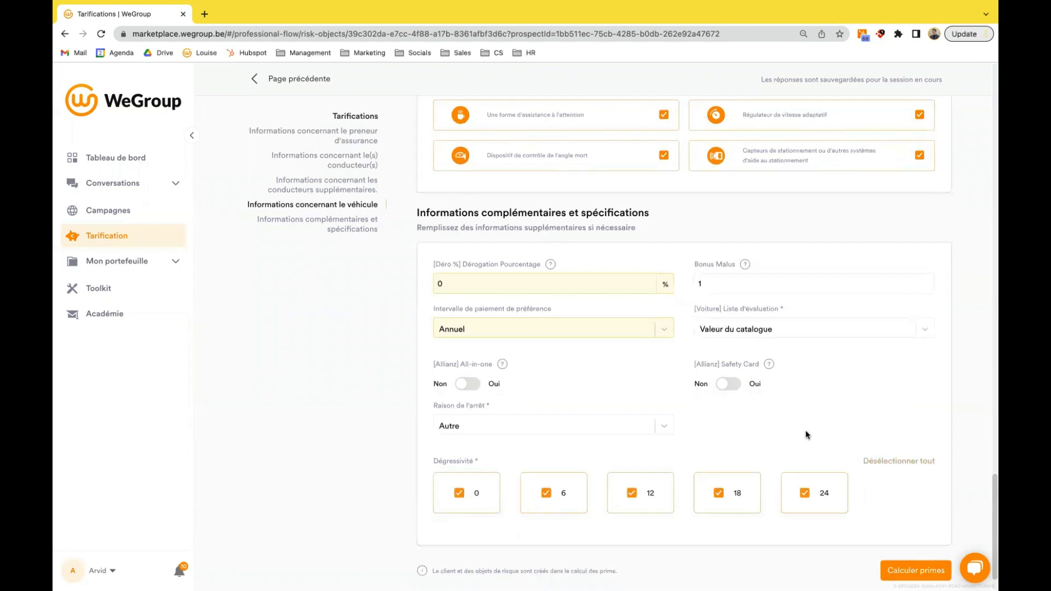
{"action": "scroll", "coordinate": [802, 415], "scroll_direction": "up", "scroll_amount": 2}
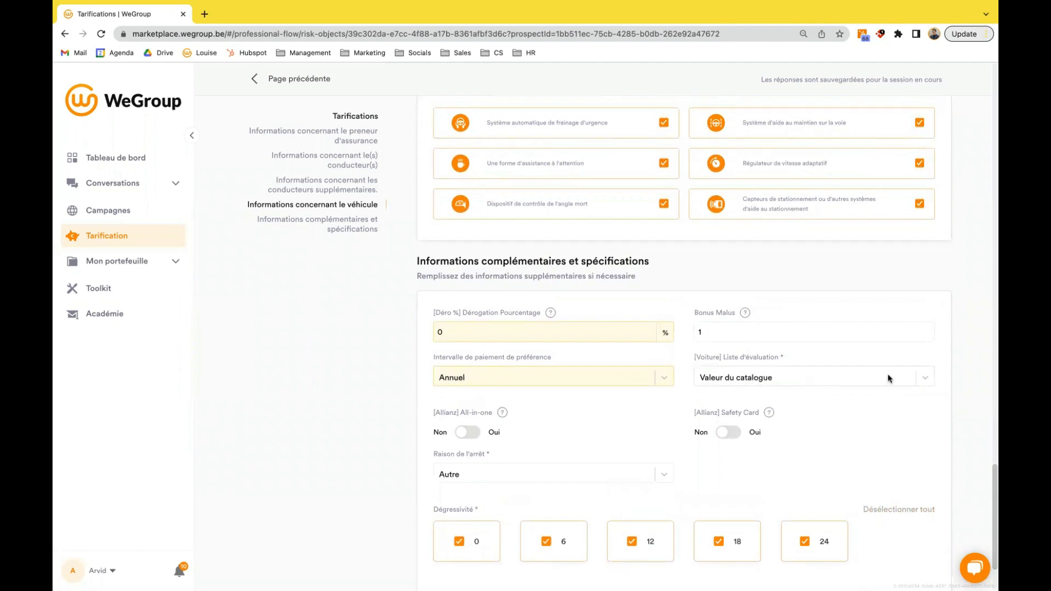
{"action": "left_click", "coordinate": [924, 377]}
{"action": "left_click", "coordinate": [769, 413]}
- Enter an invoice value of 40000 and an options/accessories value of 12000 excluding VAT, and calculate the car premiums
{"action": "scroll", "coordinate": [657, 407], "scroll_direction": "up", "scroll_amount": 6}
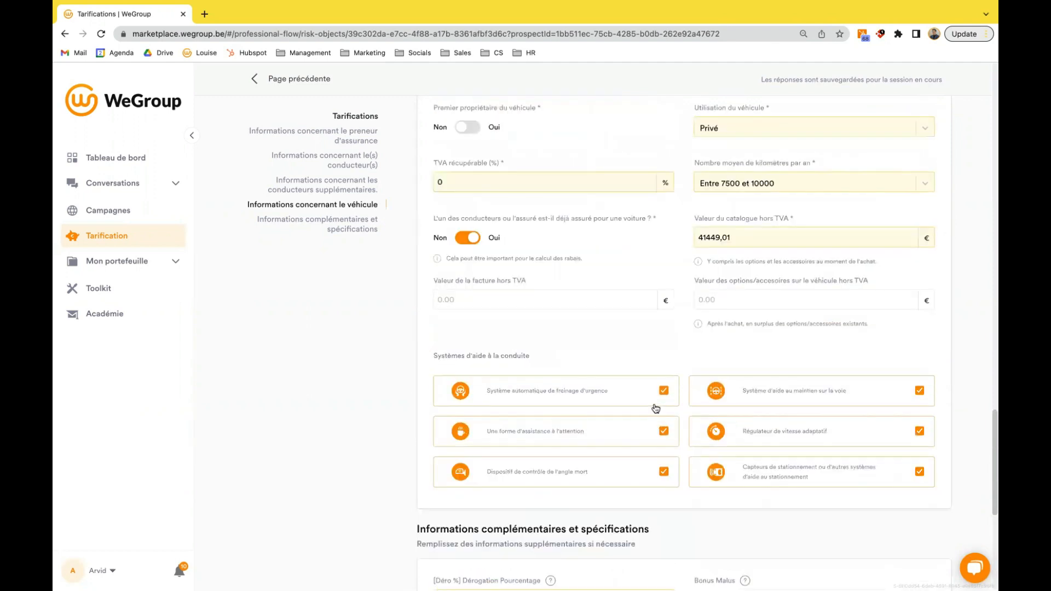
{"action": "left_click", "coordinate": [487, 394]}
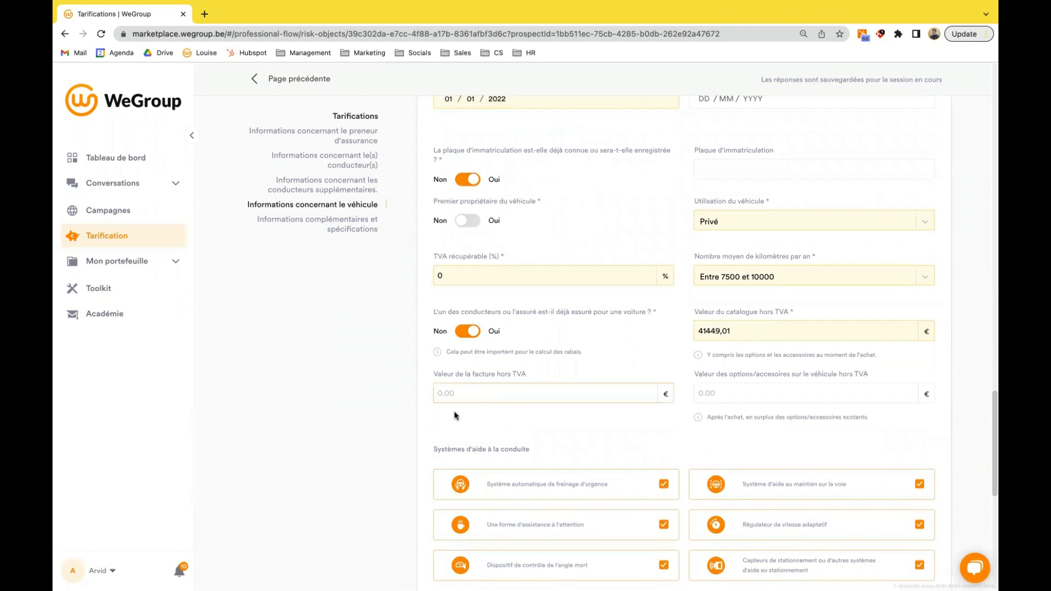
{"action": "type", "text": "40000"}
{"action": "left_click", "coordinate": [729, 393]}
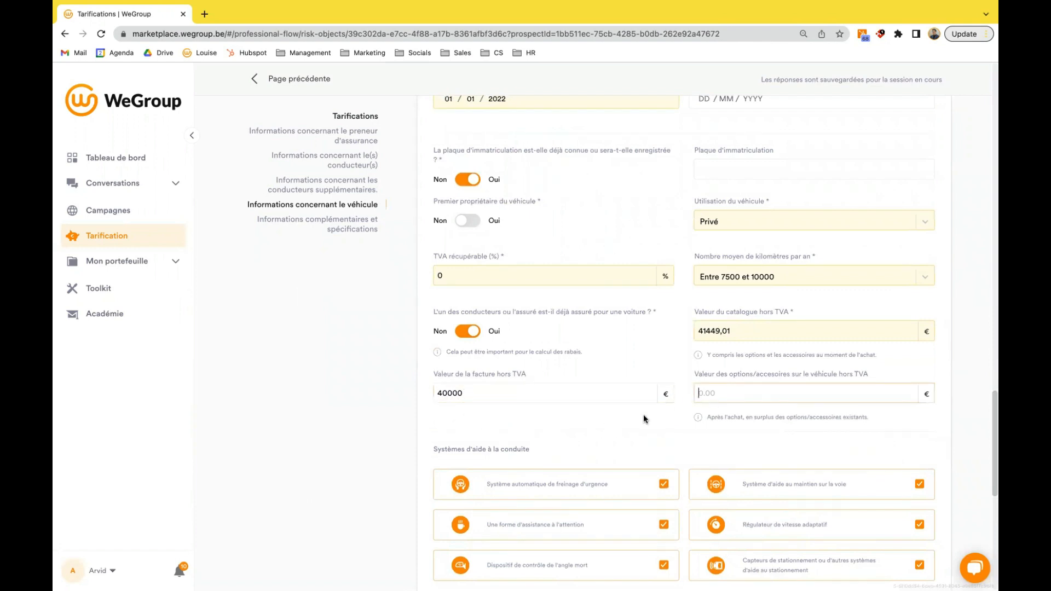
{"action": "type", "text": "12000"}
{"action": "scroll", "coordinate": [638, 441], "scroll_direction": "down", "scroll_amount": 2}
{"action": "scroll", "coordinate": [637, 441], "scroll_direction": "down", "scroll_amount": 8}
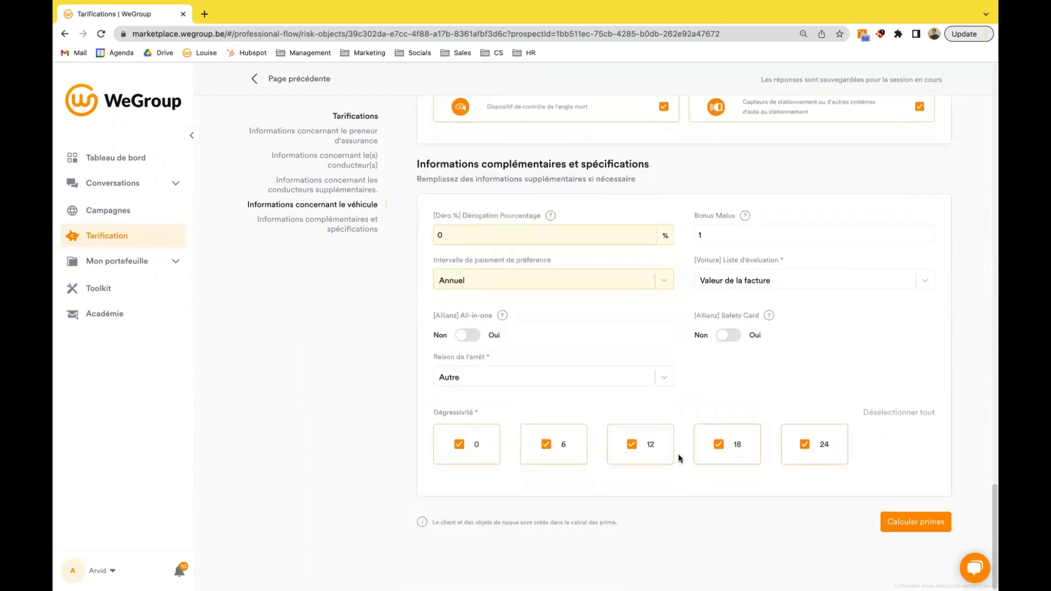
{"action": "left_click", "coordinate": [908, 524]}
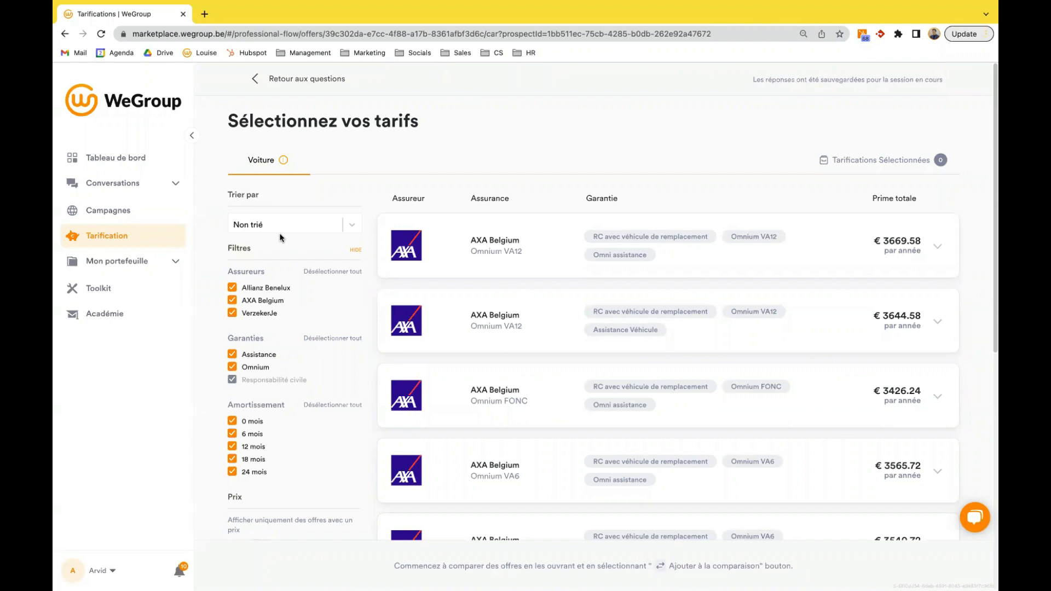
- Examine the list of calculated car offers from AXA Belgium and Allianz Benelux with their guarantees and yearly premiums
{"action": "scroll", "coordinate": [485, 275], "scroll_direction": "down", "scroll_amount": 3}
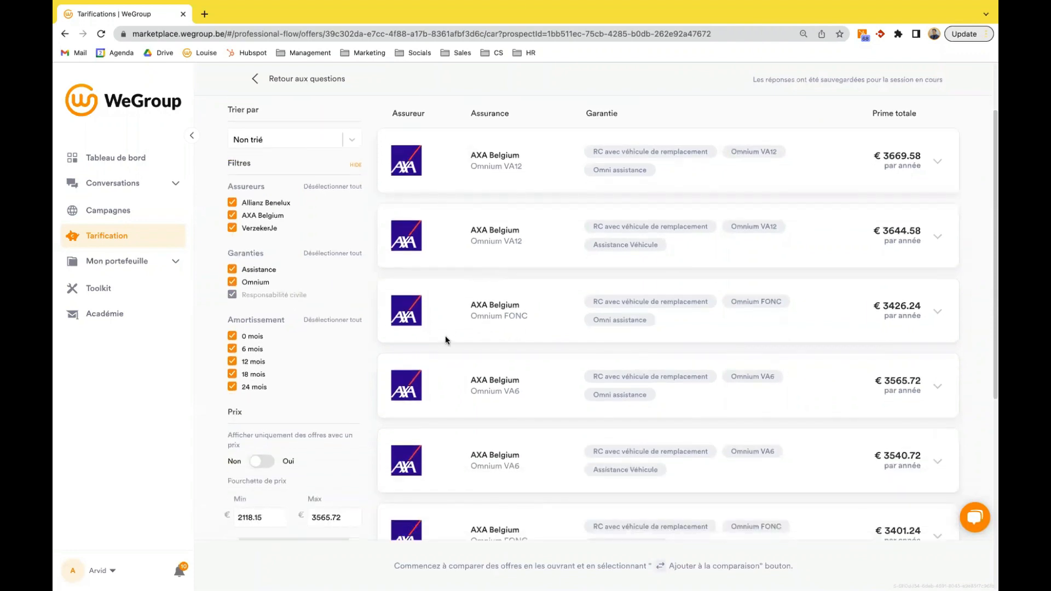
{"action": "scroll", "coordinate": [446, 340], "scroll_direction": "down", "scroll_amount": 10}
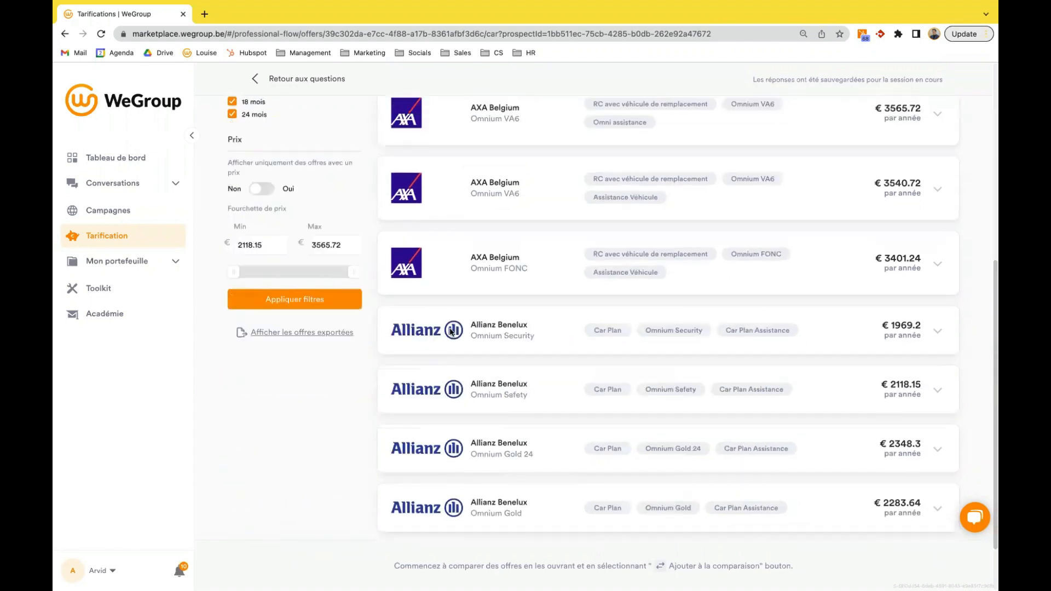
{"action": "scroll", "coordinate": [448, 317], "scroll_direction": "up", "scroll_amount": 6}
{"action": "scroll", "coordinate": [448, 322], "scroll_direction": "up", "scroll_amount": 8}
{"action": "scroll", "coordinate": [447, 323], "scroll_direction": "down", "scroll_amount": 15}
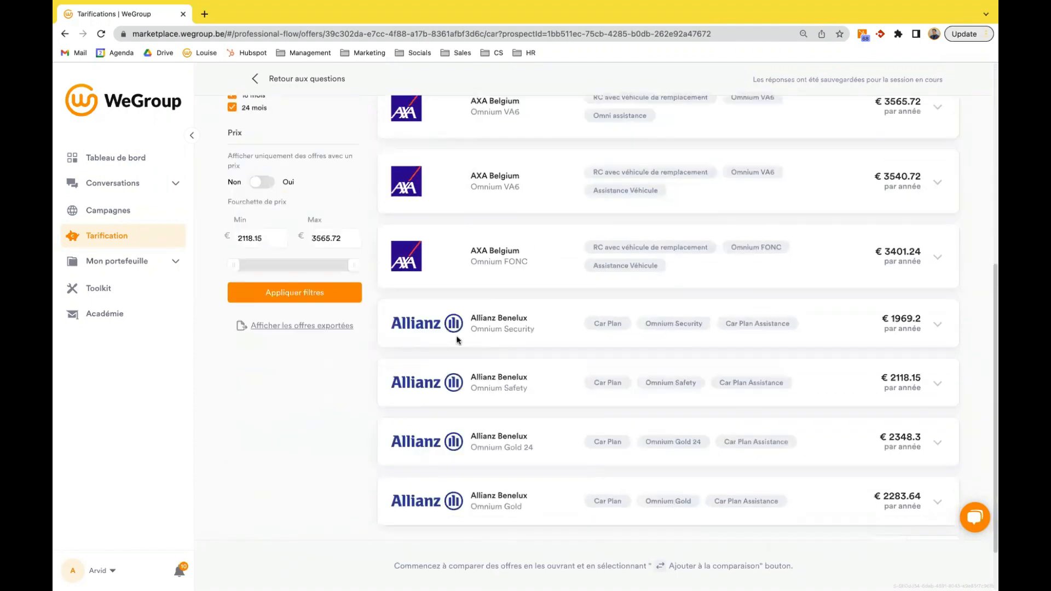
{"action": "scroll", "coordinate": [441, 392], "scroll_direction": "up", "scroll_amount": 8}
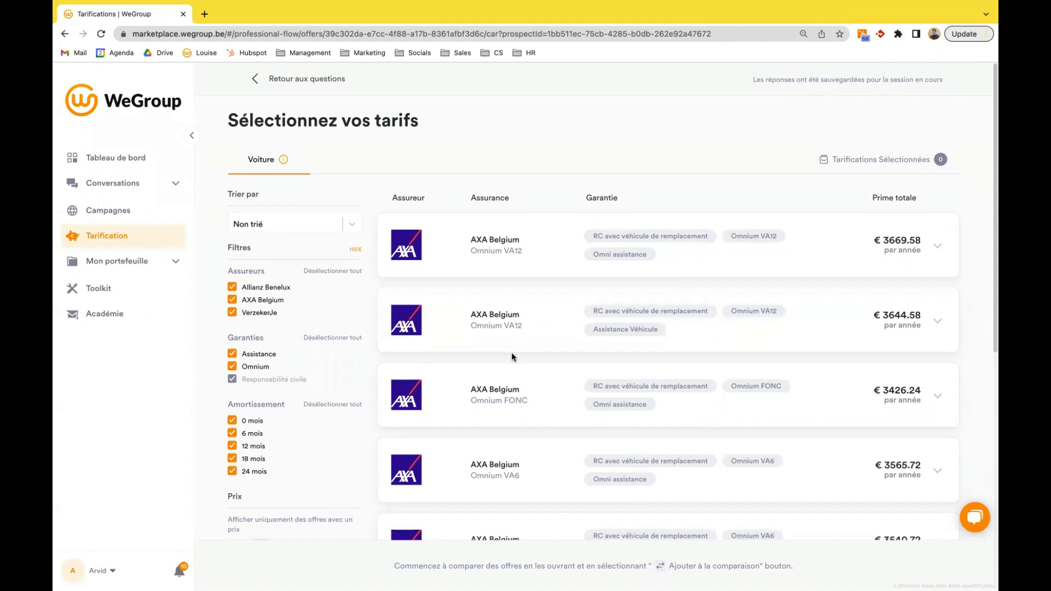
{"action": "scroll", "coordinate": [506, 378], "scroll_direction": "down", "scroll_amount": 2}
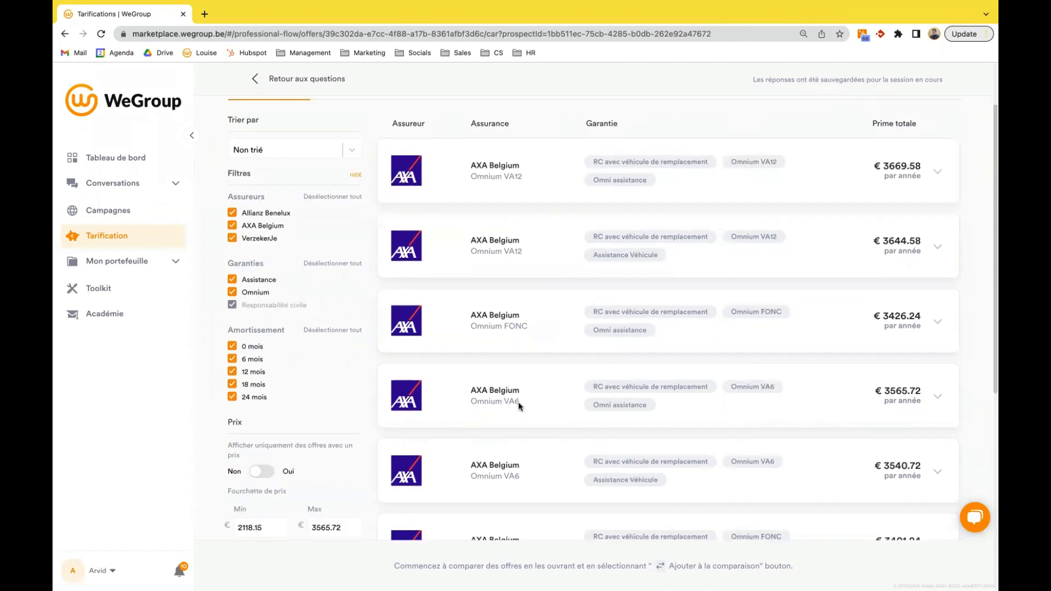
{"action": "scroll", "coordinate": [529, 394], "scroll_direction": "up", "scroll_amount": 2}
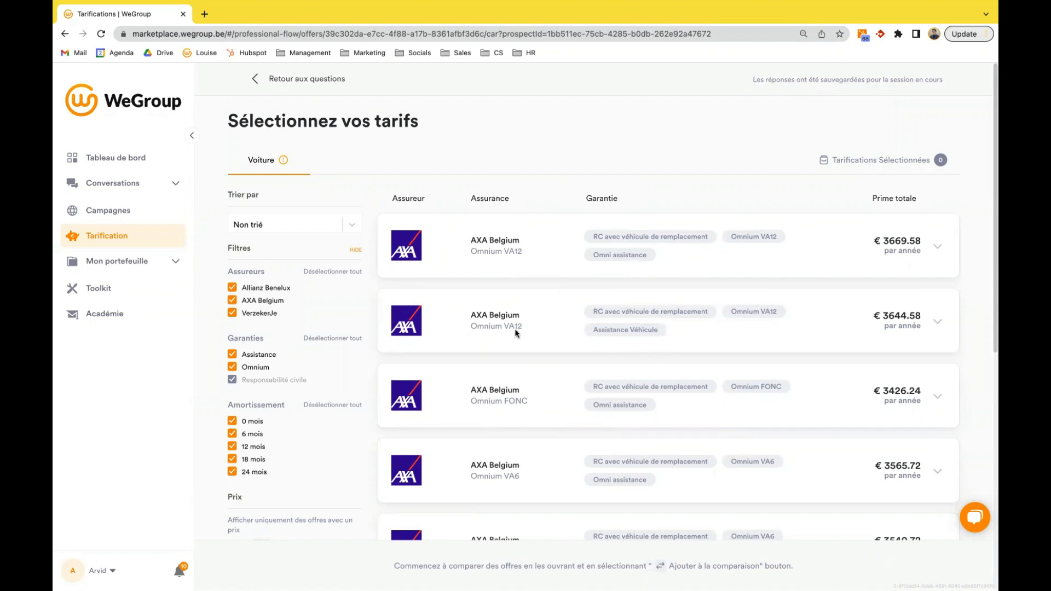
- Filter the car offers to AXA Belgium only by excluding Allianz Benelux and VerzekerJe
{"action": "left_click", "coordinate": [233, 288]}
{"action": "left_click", "coordinate": [252, 317]}
{"action": "scroll", "coordinate": [291, 328], "scroll_direction": "down", "scroll_amount": 2}
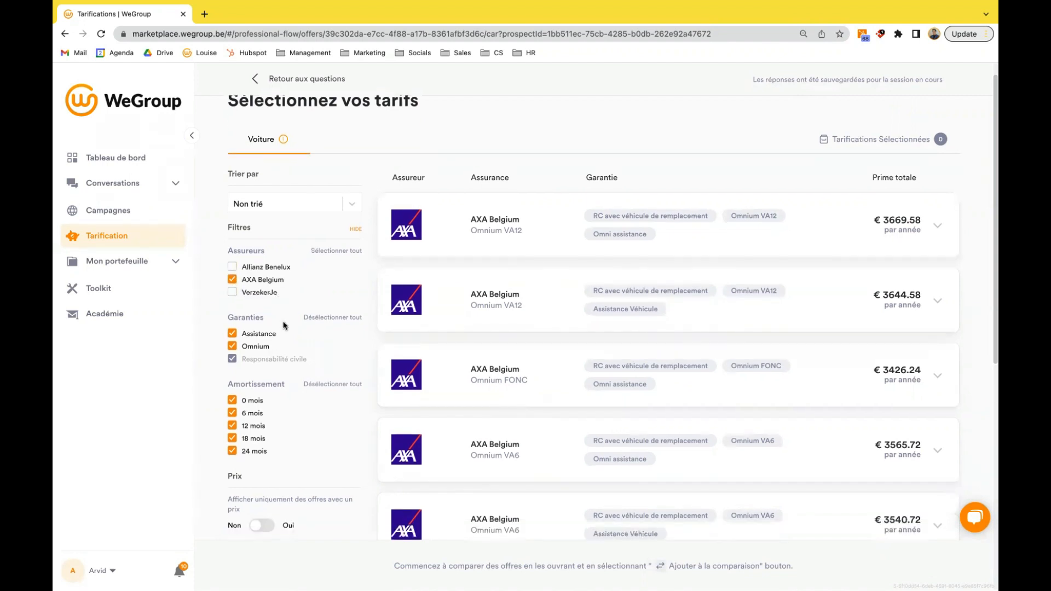
{"action": "scroll", "coordinate": [285, 323], "scroll_direction": "down", "scroll_amount": 4}
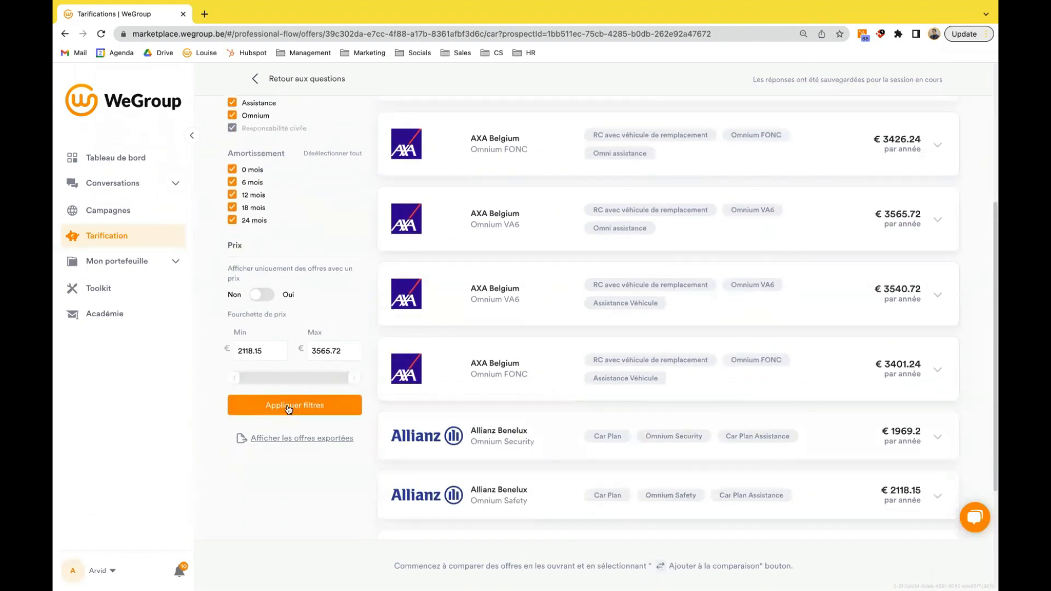
- Examine the filtered AXA Belgium offers, including the explanation given for the unpriced Omnium VA24 formulas
{"action": "scroll", "coordinate": [545, 396], "scroll_direction": "up", "scroll_amount": 3}
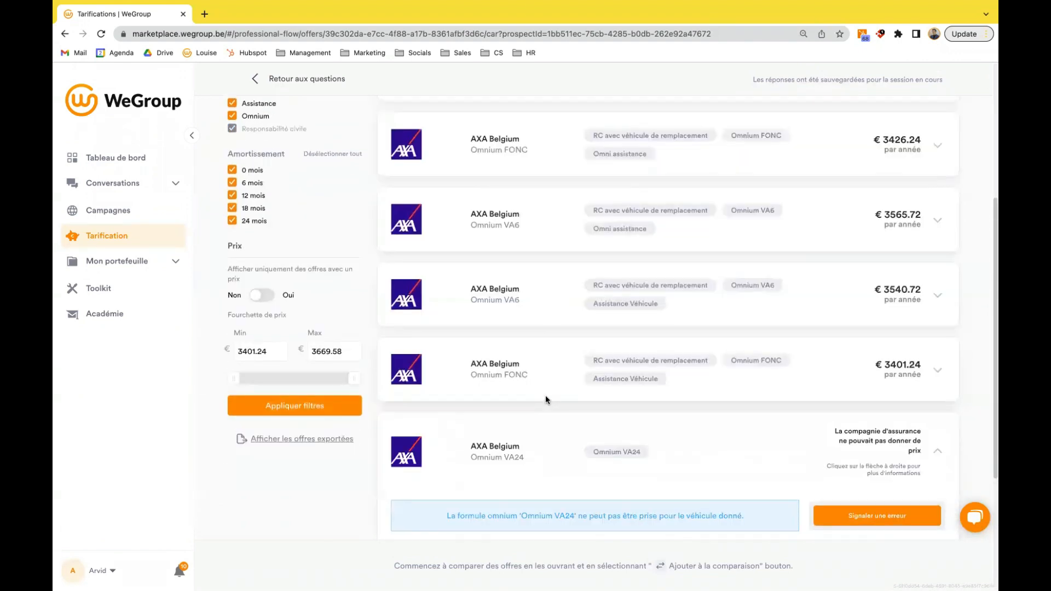
{"action": "scroll", "coordinate": [525, 395], "scroll_direction": "up", "scroll_amount": 2}
{"action": "scroll", "coordinate": [526, 394], "scroll_direction": "down", "scroll_amount": 4}
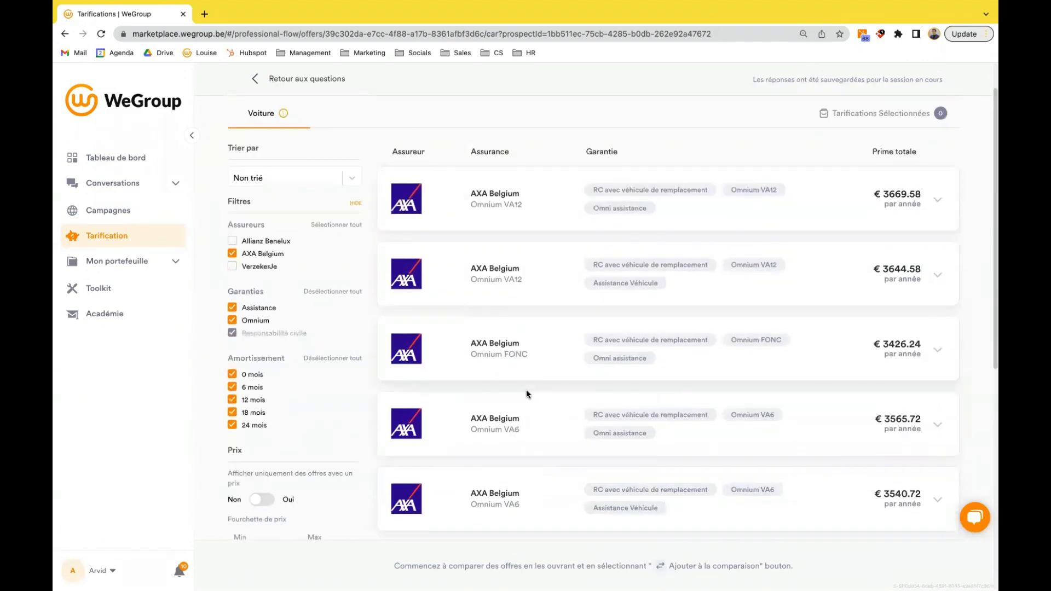
{"action": "scroll", "coordinate": [540, 398], "scroll_direction": "down", "scroll_amount": 5}
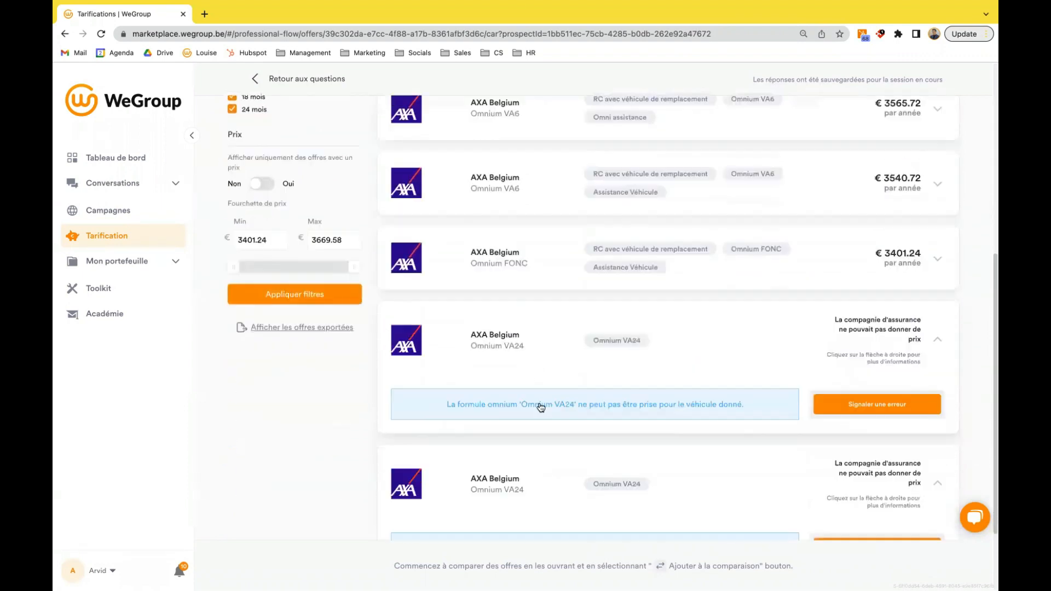
{"action": "scroll", "coordinate": [541, 411], "scroll_direction": "up", "scroll_amount": 2}
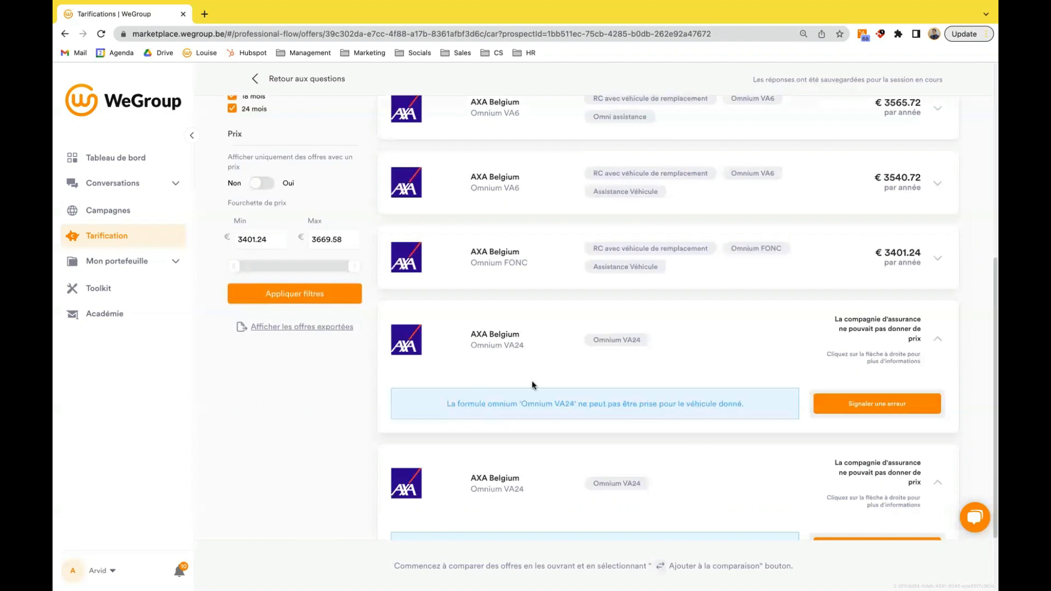
{"action": "scroll", "coordinate": [526, 371], "scroll_direction": "up", "scroll_amount": 3}
{"action": "scroll", "coordinate": [526, 371], "scroll_direction": "up", "scroll_amount": 5}
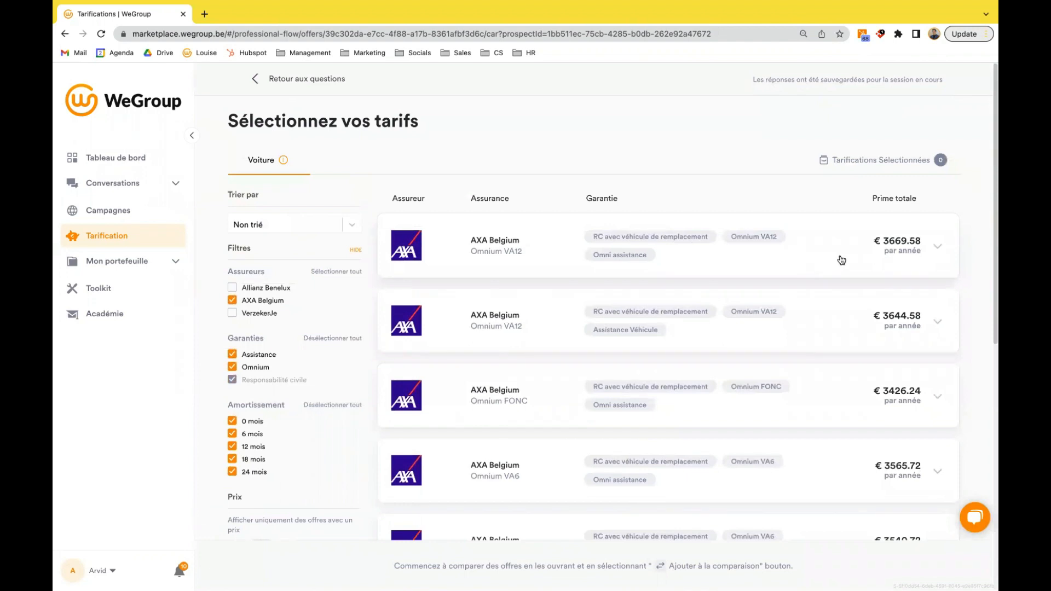
- Open the first AXA Omnium VA12 offer with Omni assistance and inspect its optional guarantee and deductible choices
{"action": "left_click", "coordinate": [837, 254]}
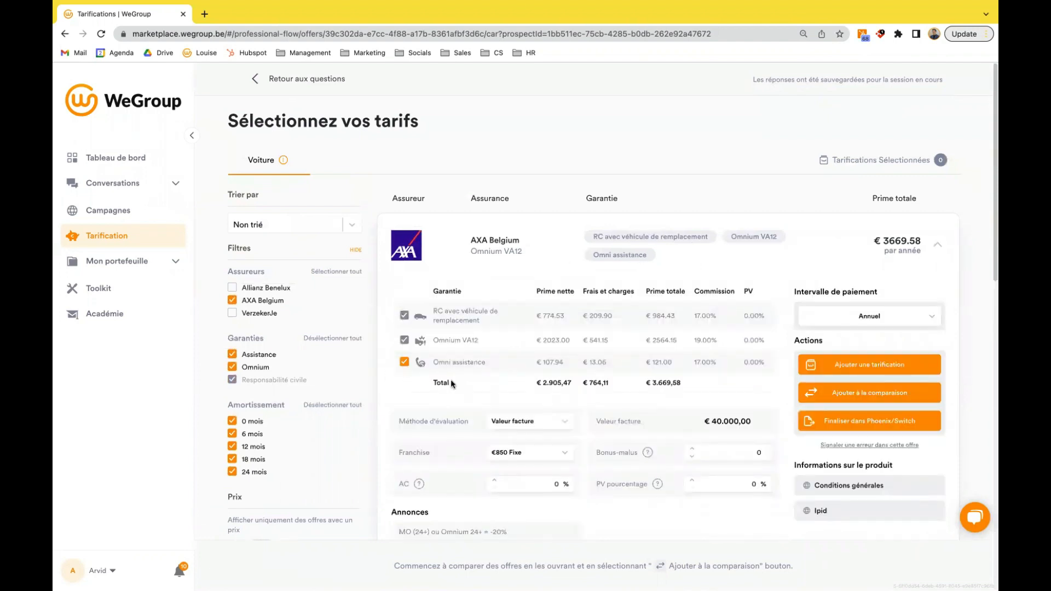
{"action": "left_click", "coordinate": [404, 362]}
{"action": "left_click", "coordinate": [405, 363]}
{"action": "left_click", "coordinate": [571, 457]}
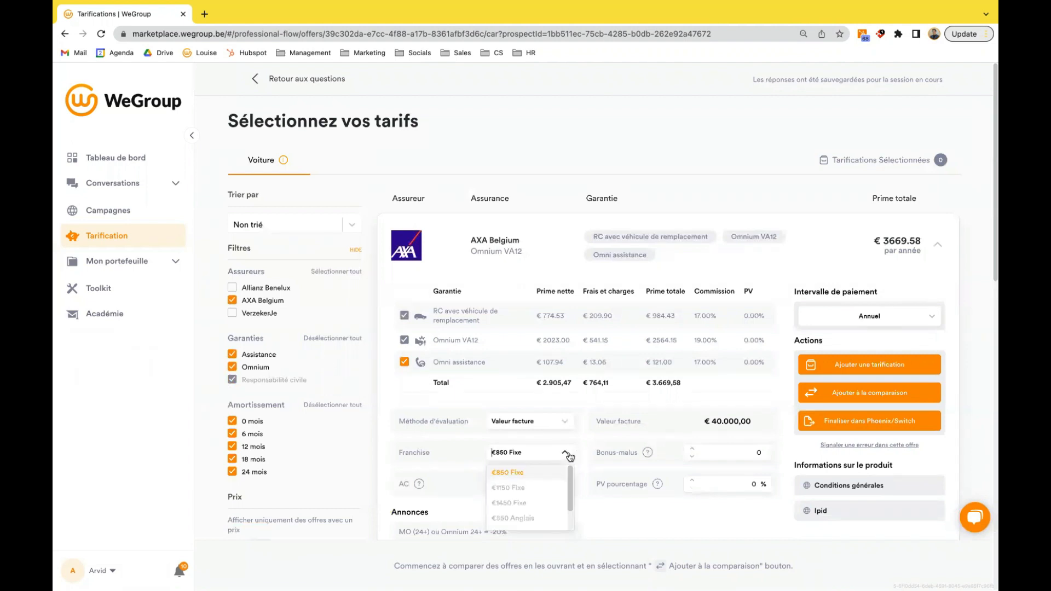
{"action": "left_click", "coordinate": [569, 457]}
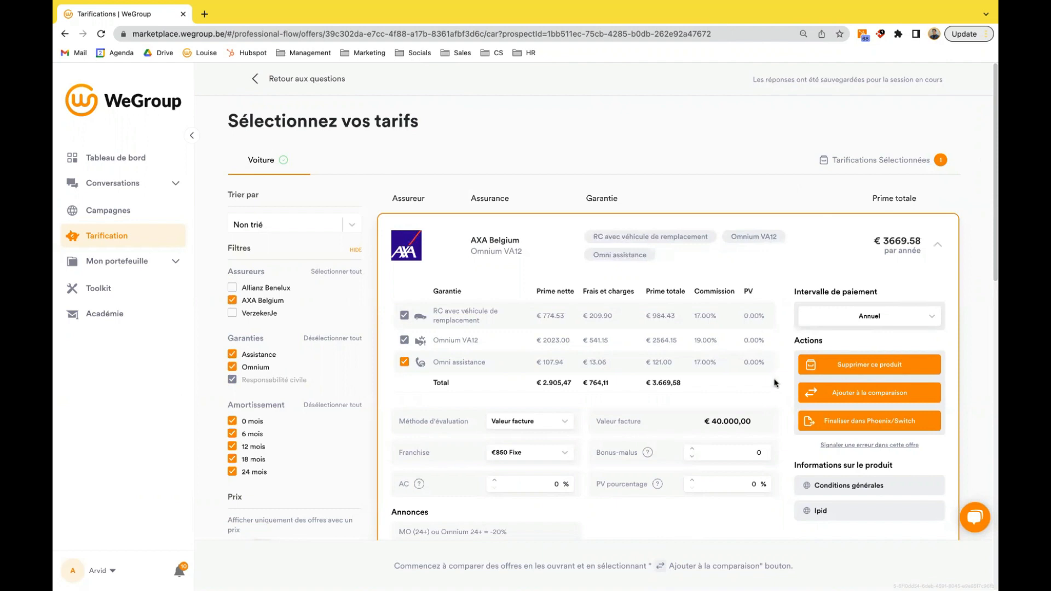
- Add the AXA Omnium VA12 offer to the selected pricings and export it for finalising in Phoenix/Switch
{"action": "left_click", "coordinate": [871, 425]}
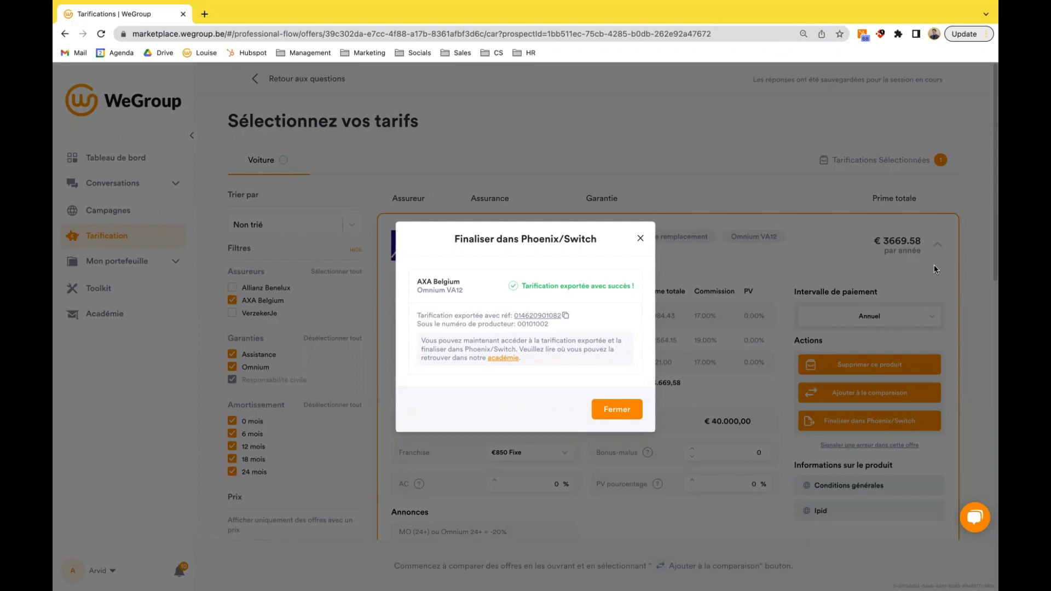
{"action": "left_click", "coordinate": [623, 409]}
{"action": "scroll", "coordinate": [659, 416], "scroll_direction": "down", "scroll_amount": 1}
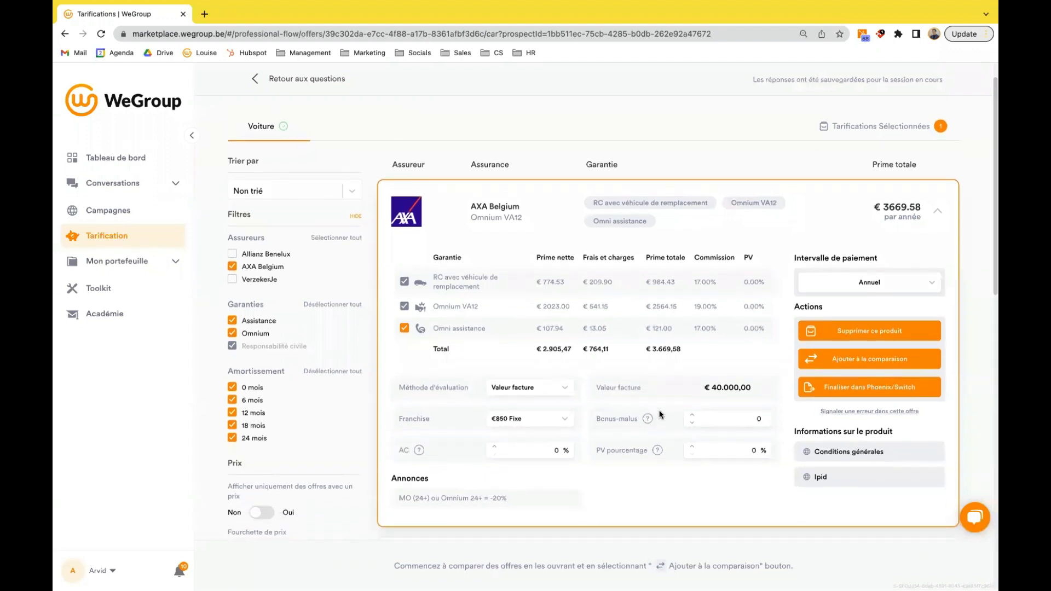
{"action": "scroll", "coordinate": [659, 410], "scroll_direction": "up", "scroll_amount": 1}
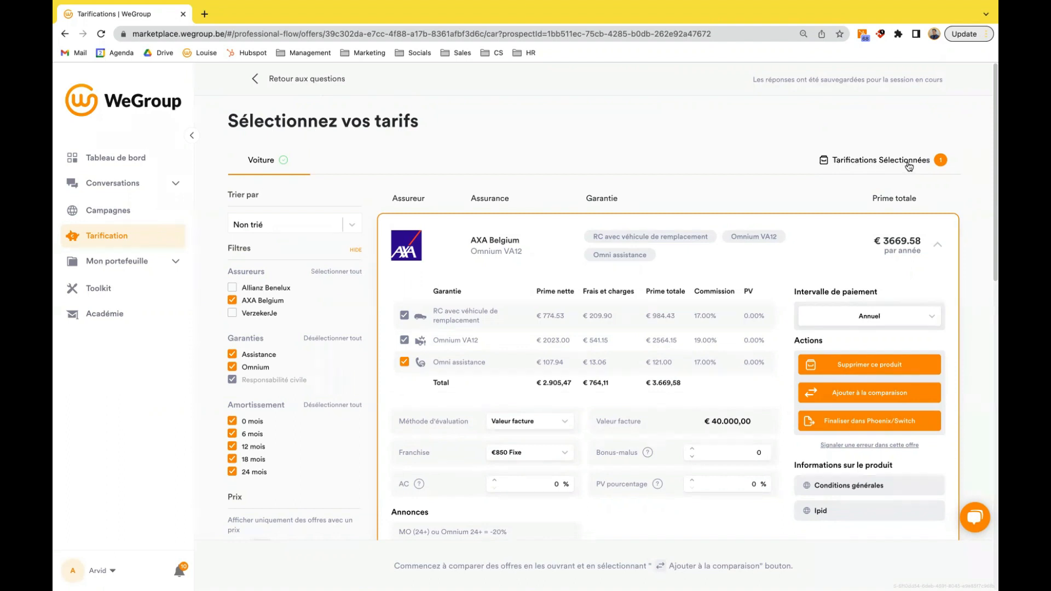
- Review the AXA Omnium VA12 offer's settings among the selected pricings and start generating the offers
{"action": "left_click", "coordinate": [909, 164]}
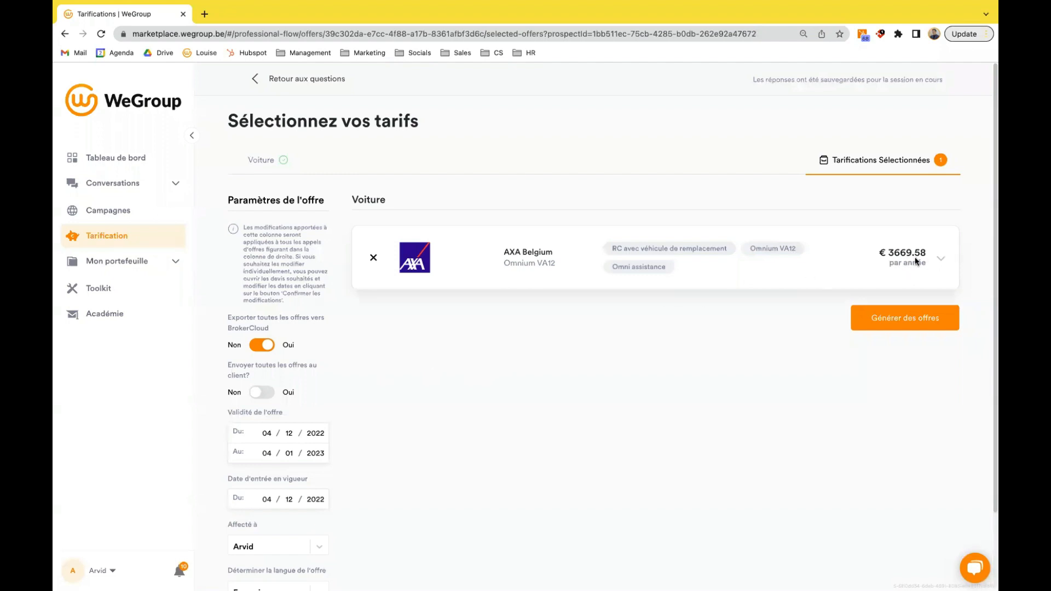
{"action": "left_click", "coordinate": [940, 258]}
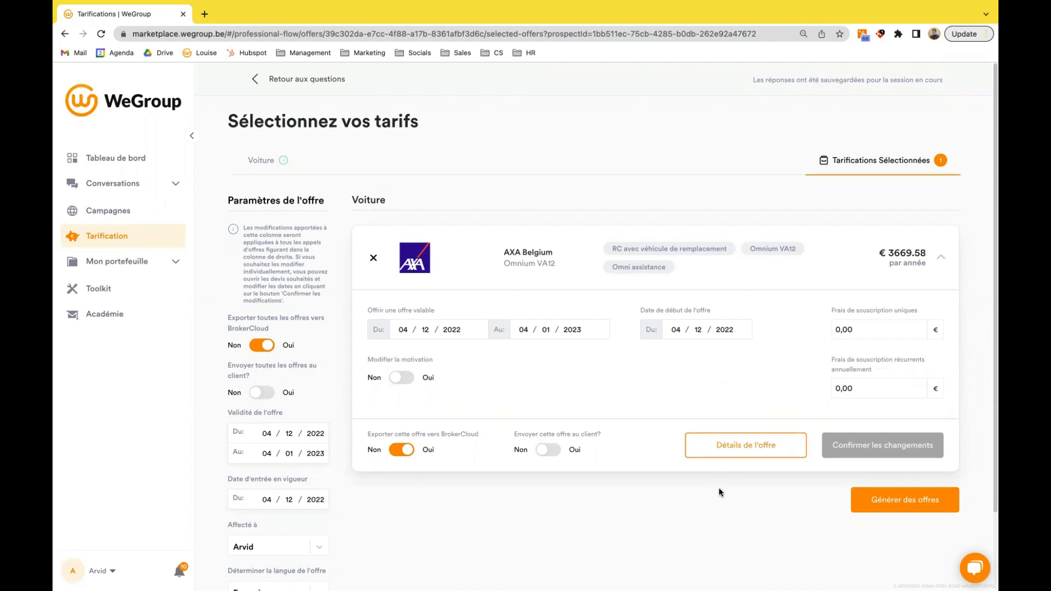
{"action": "left_click", "coordinate": [901, 503]}
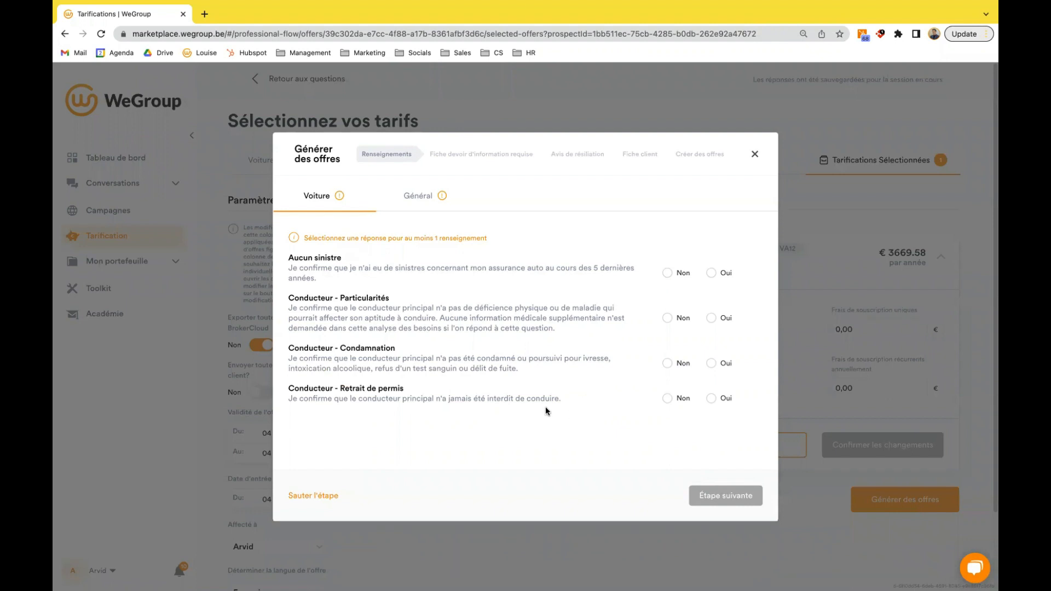
- Answer Oui to all four car declarations on claims, driver particularities, convictions and licence withdrawal, and continue
{"action": "left_click", "coordinate": [712, 273]}
{"action": "left_click", "coordinate": [713, 297]}
{"action": "left_click", "coordinate": [713, 342]}
{"action": "left_click", "coordinate": [712, 380]}
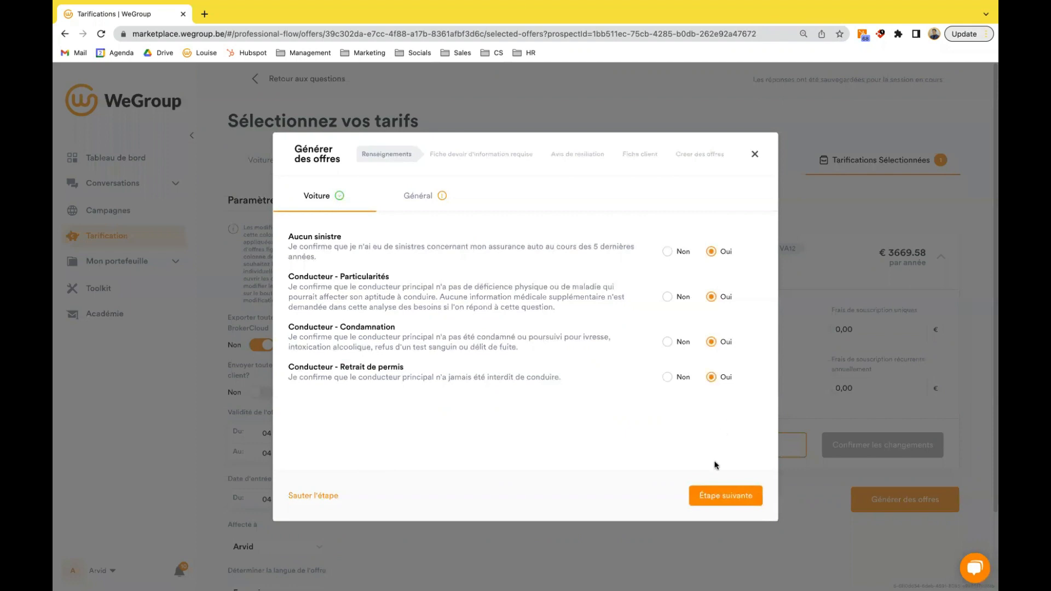
{"action": "left_click", "coordinate": [715, 499]}
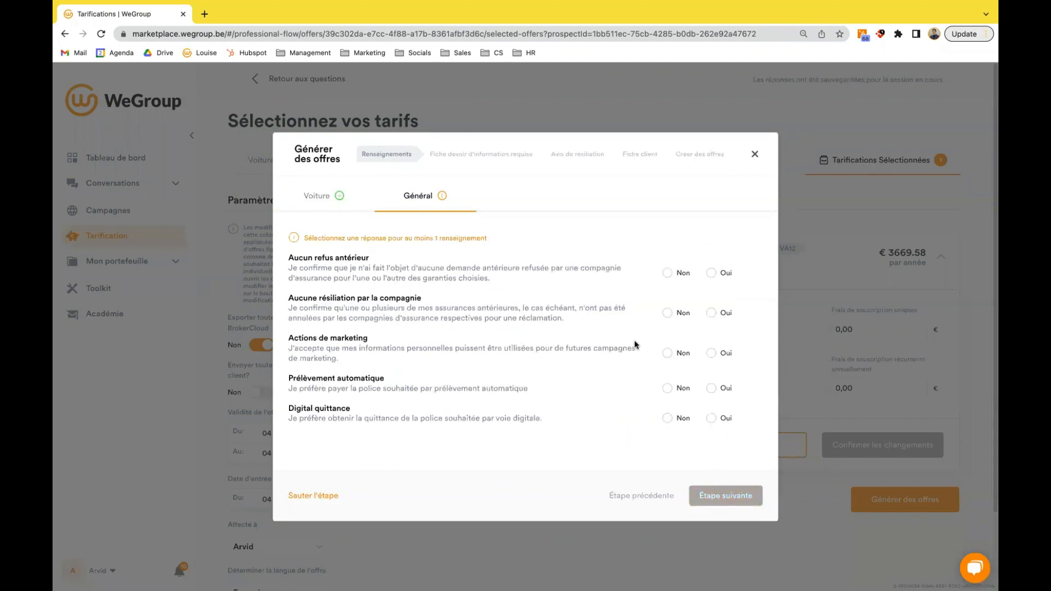
- Answer Oui to all five general declarations, from prior refusal to digital receipt, and continue to the information duty sheet
{"action": "left_click", "coordinate": [718, 276]}
{"action": "left_click", "coordinate": [713, 292]}
{"action": "left_click", "coordinate": [713, 332]}
{"action": "left_click", "coordinate": [713, 368]}
{"action": "left_click", "coordinate": [713, 398]}
{"action": "left_click", "coordinate": [725, 496]}
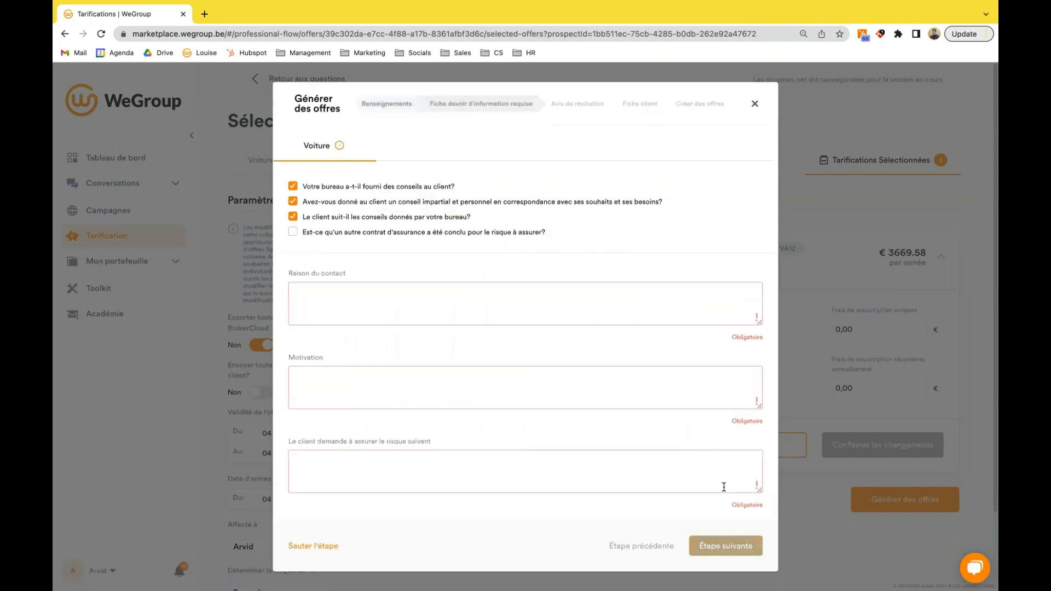
- Fill in the information duty sheet with contact reason "nouvelle voiture", motivation "ef" and requested risk "zef", and continue
{"action": "left_click", "coordinate": [460, 297]}
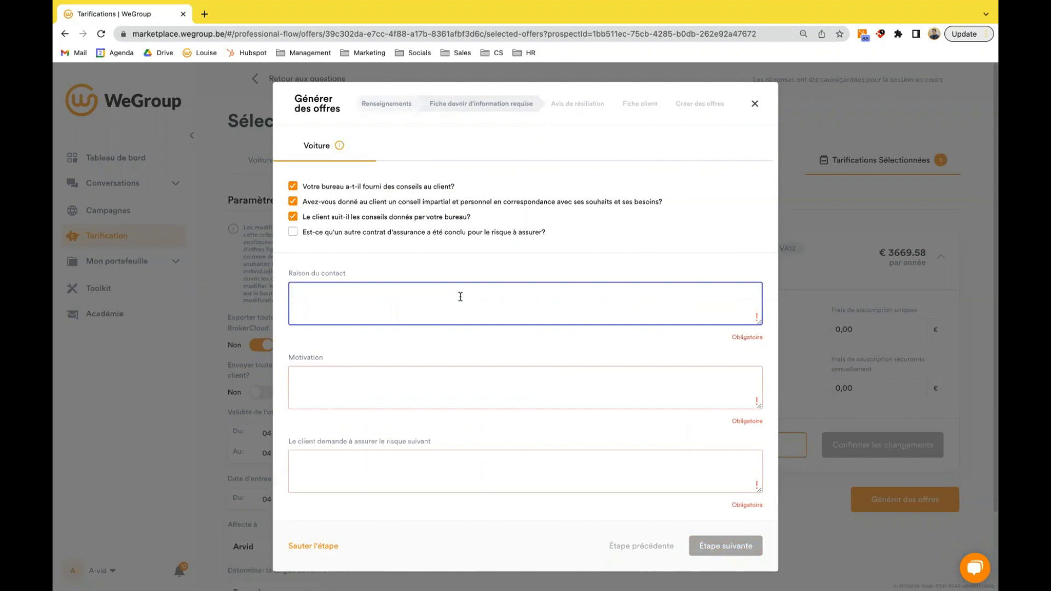
{"action": "type", "text": "nouvelle"}
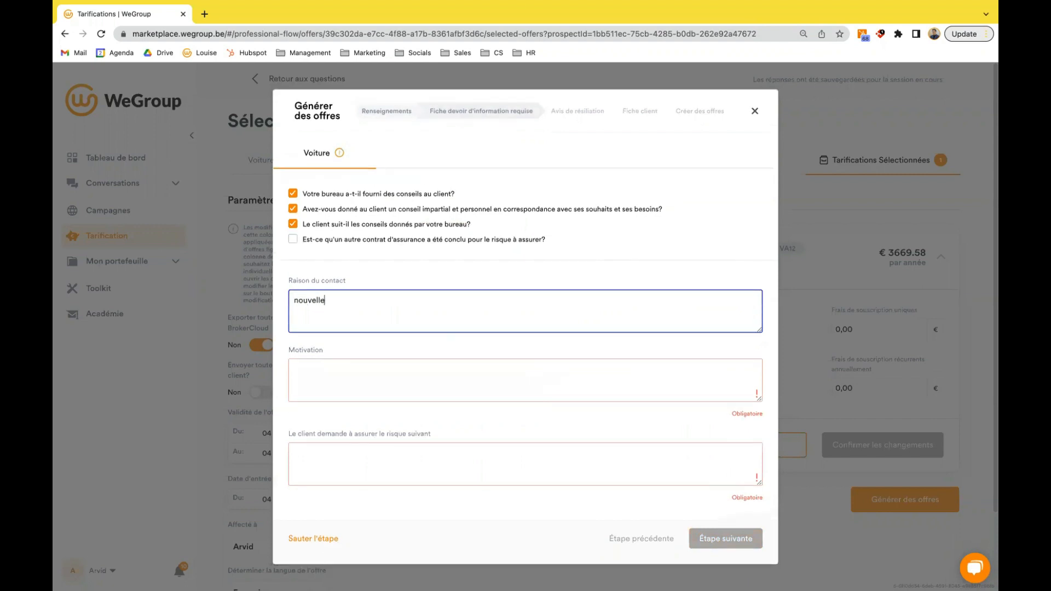
{"action": "type", "text": " voiture"}
{"action": "left_click", "coordinate": [424, 366]}
{"action": "type", "text": "ef"}
{"action": "left_click", "coordinate": [359, 462]}
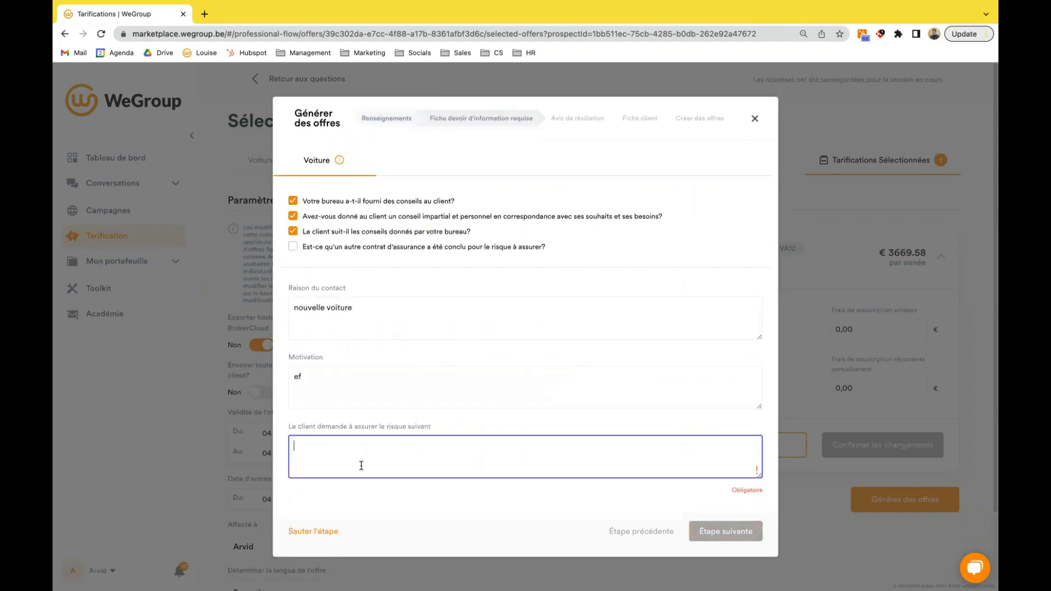
{"action": "type", "text": "zef"}
{"action": "left_click", "coordinate": [693, 527]}
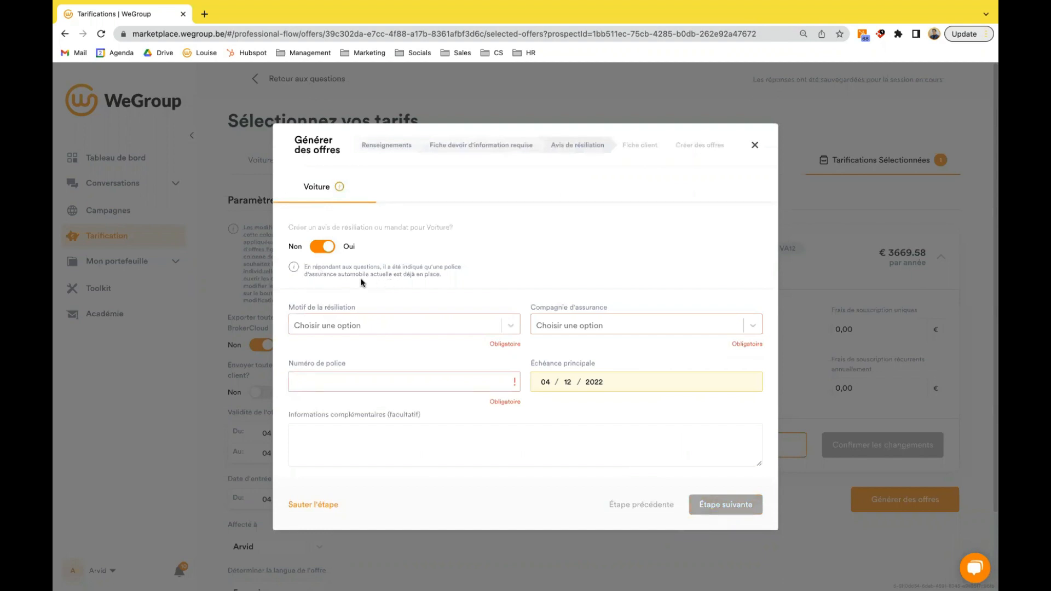
- Decline creating a termination notice or mandate for the car
{"action": "left_click", "coordinate": [326, 252]}
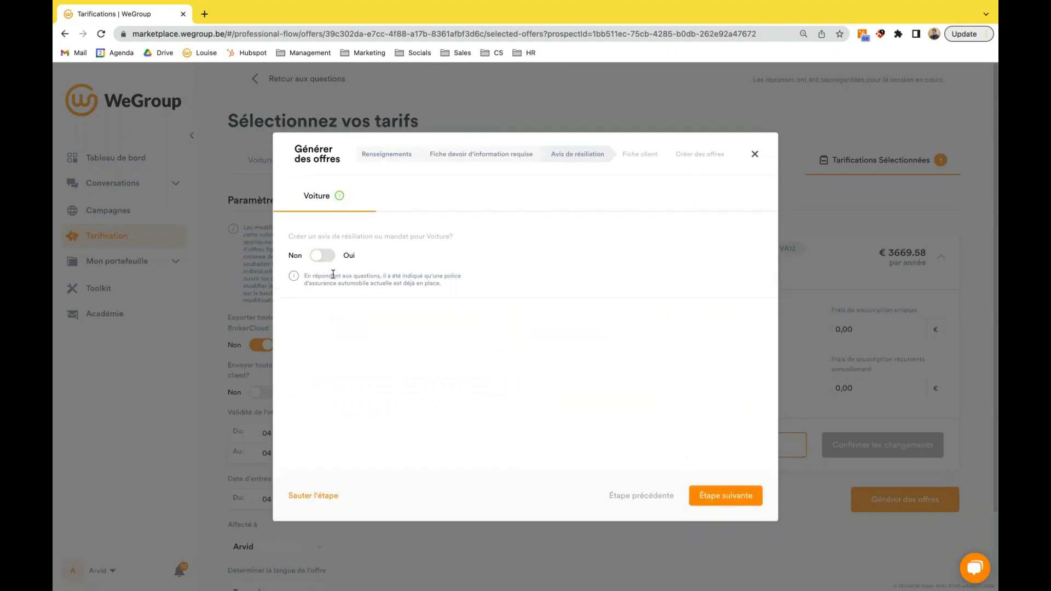
- Complete the client sheet with "soical media" as how the office was found, answer Oui to all three authorisations, and generate the offers
{"action": "left_click", "coordinate": [734, 496]}
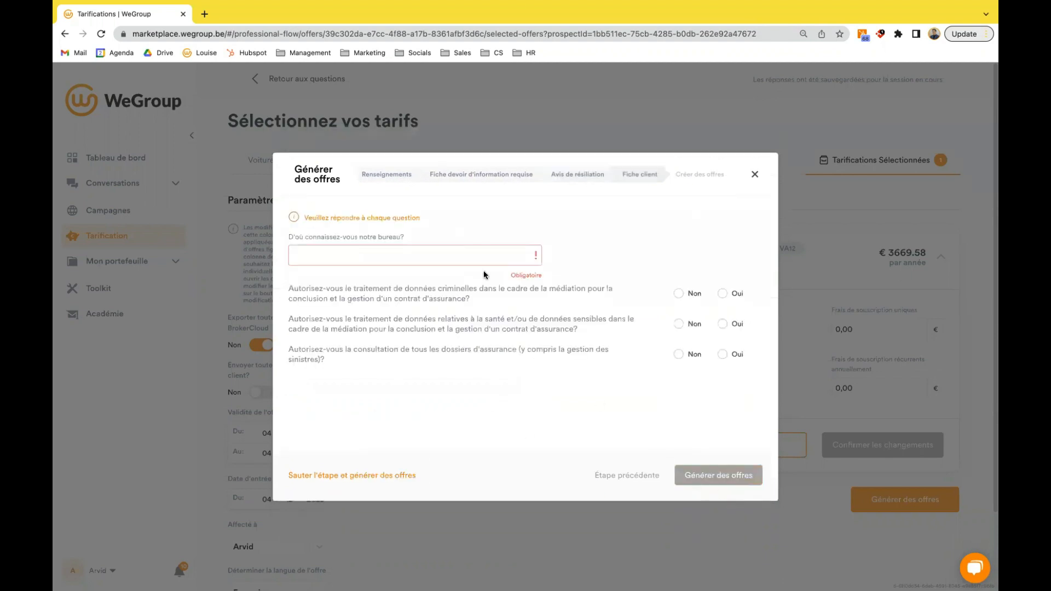
{"action": "left_click", "coordinate": [383, 254]}
{"action": "type", "text": "soical media"}
{"action": "left_click", "coordinate": [723, 293]}
{"action": "left_click", "coordinate": [722, 324]}
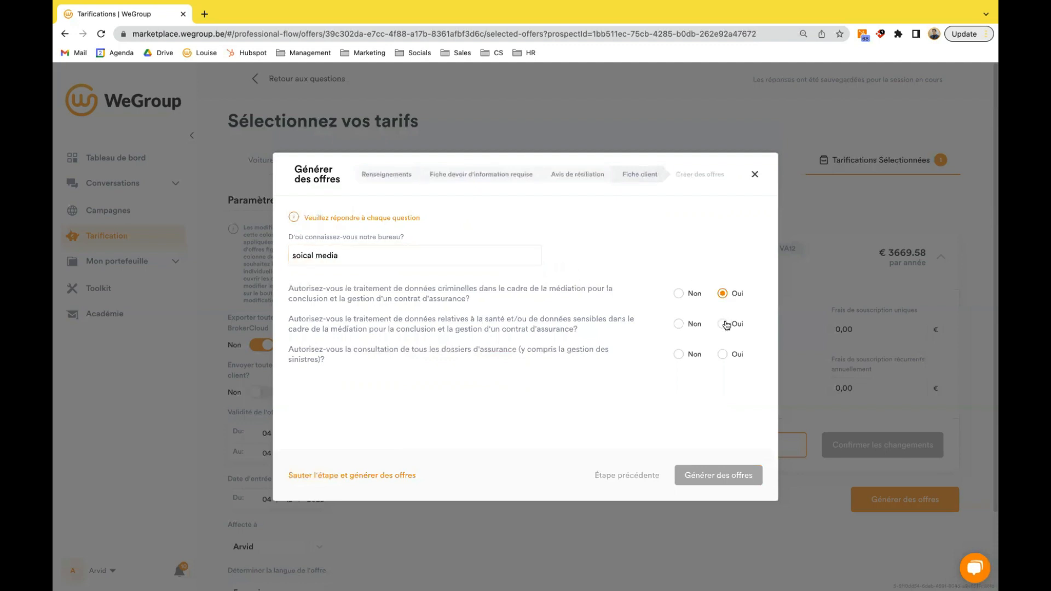
{"action": "left_click", "coordinate": [723, 354]}
{"action": "left_click", "coordinate": [720, 478]}
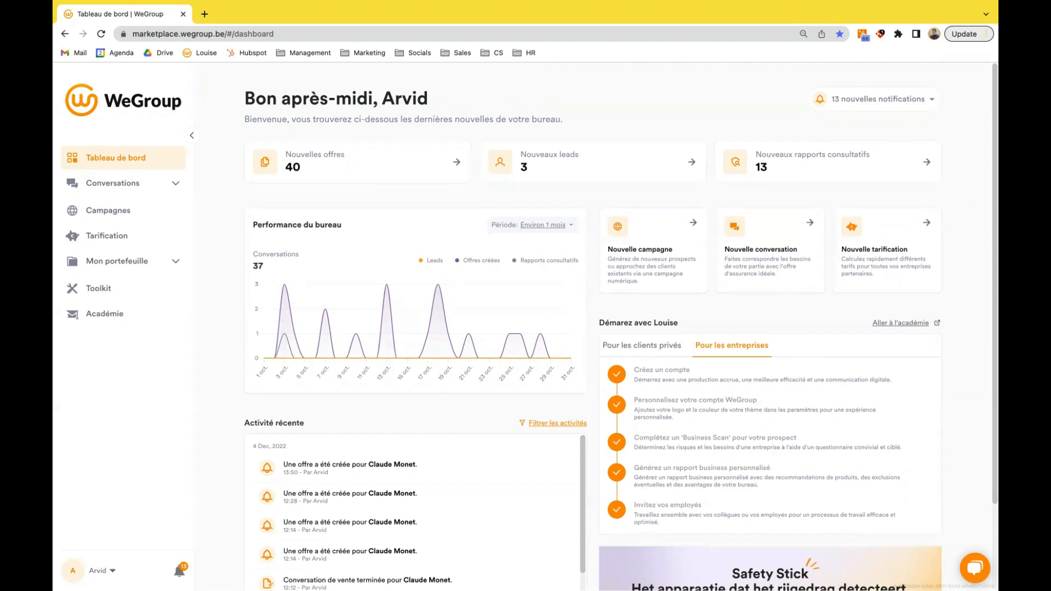
- Start a new campaign with the objective Demande d'offre (privé) from the Suivi des clients group
{"action": "left_click", "coordinate": [145, 212]}
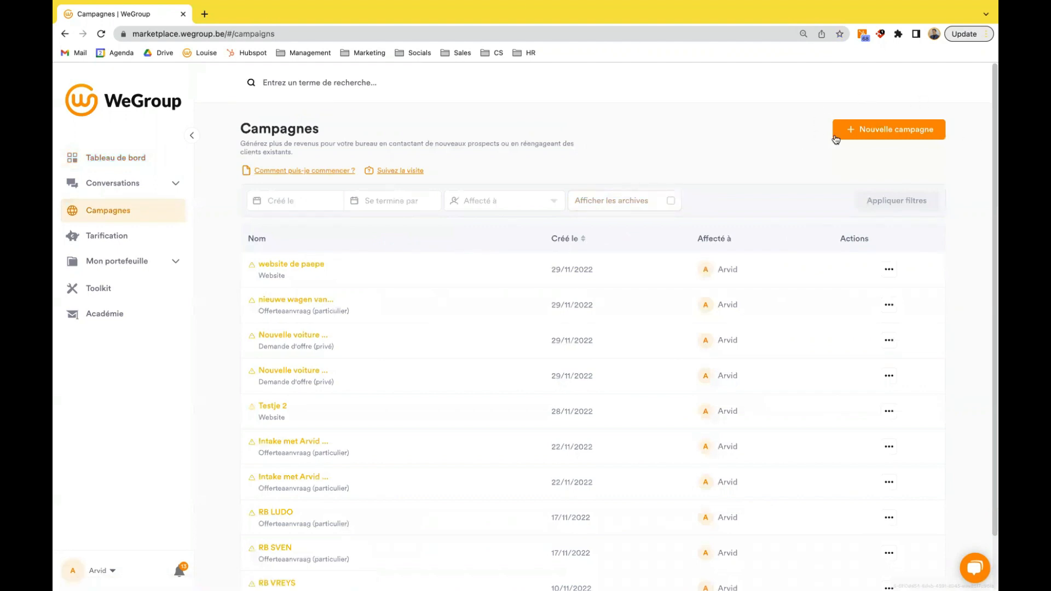
{"action": "left_click", "coordinate": [879, 136]}
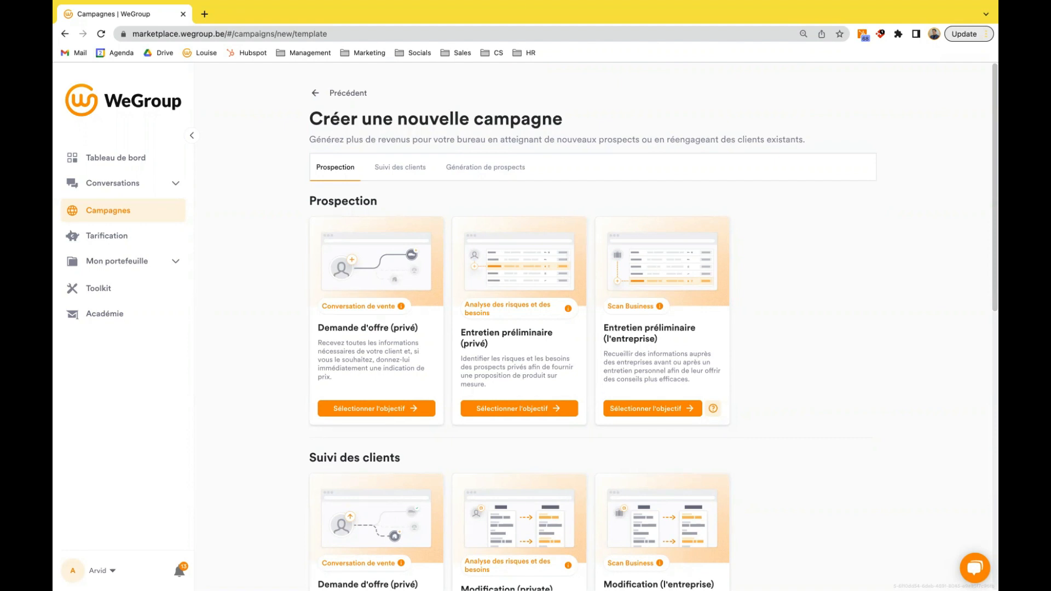
{"action": "scroll", "coordinate": [288, 297], "scroll_direction": "down", "scroll_amount": 3}
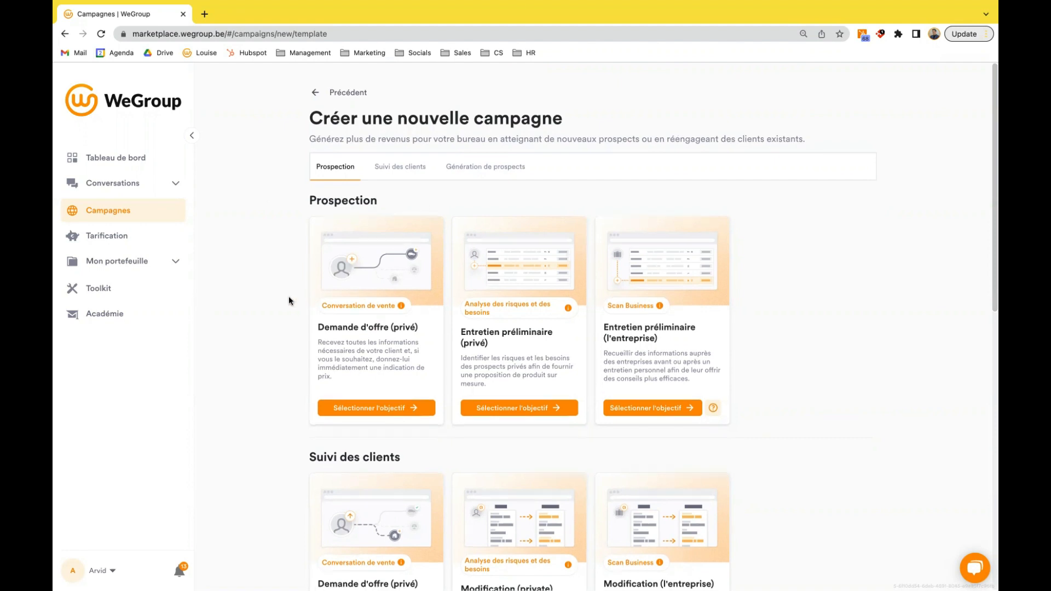
{"action": "left_click", "coordinate": [361, 450]}
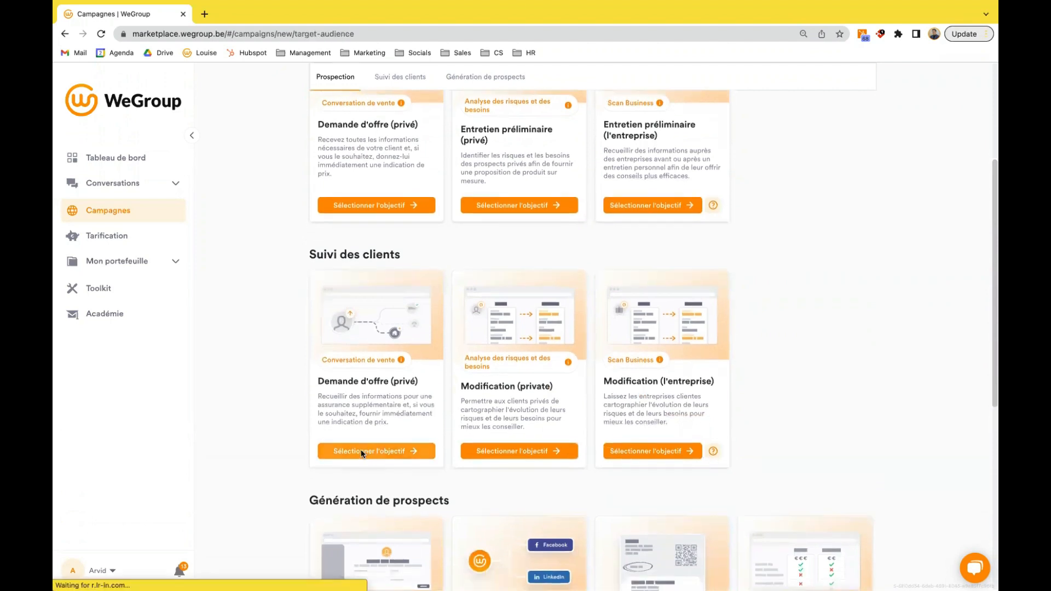
- Find the existing client by first name, select that party as the campaign's target audience, and continue to the products
{"action": "left_click", "coordinate": [367, 254]}
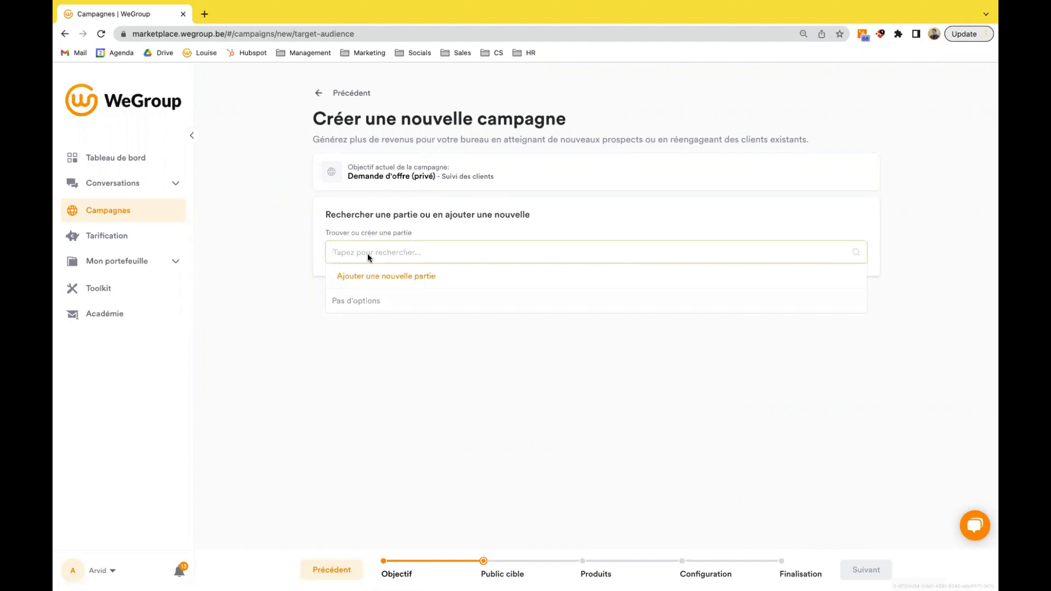
{"action": "type", "text": "claude"}
{"action": "left_click", "coordinate": [489, 307]}
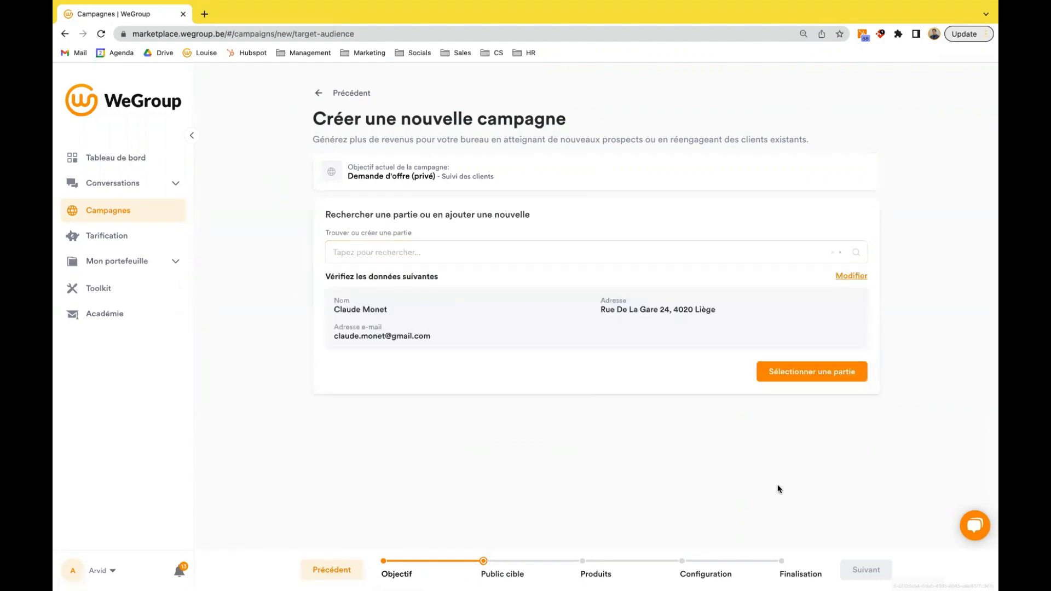
{"action": "left_click", "coordinate": [811, 378]}
{"action": "left_click", "coordinate": [865, 569]}
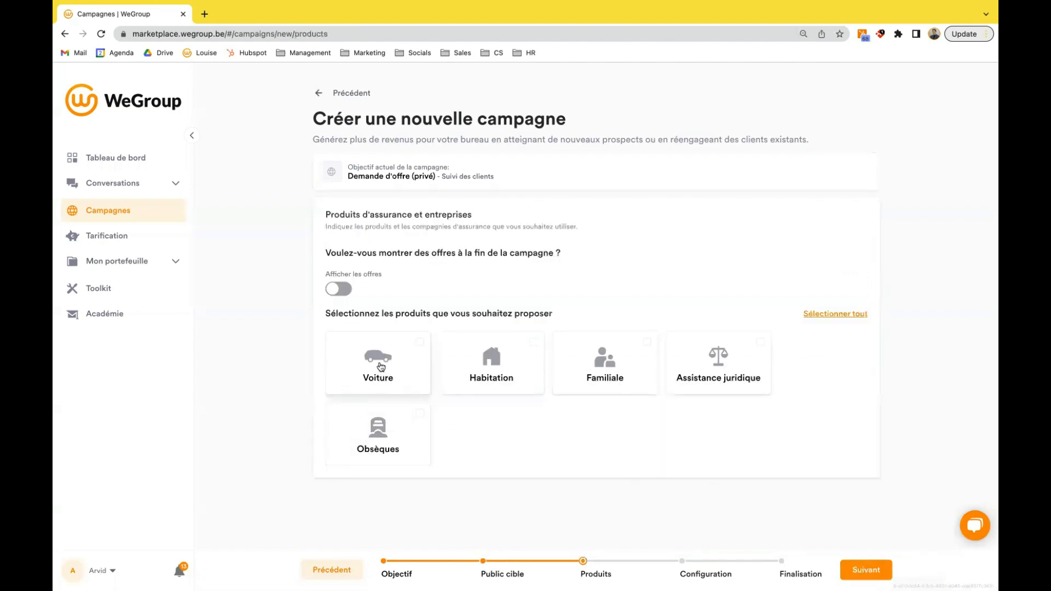
- Choose Voiture as the campaign product with Allianz, AXA and Baloise as insurers, and continue to the configuration
{"action": "left_click", "coordinate": [381, 366]}
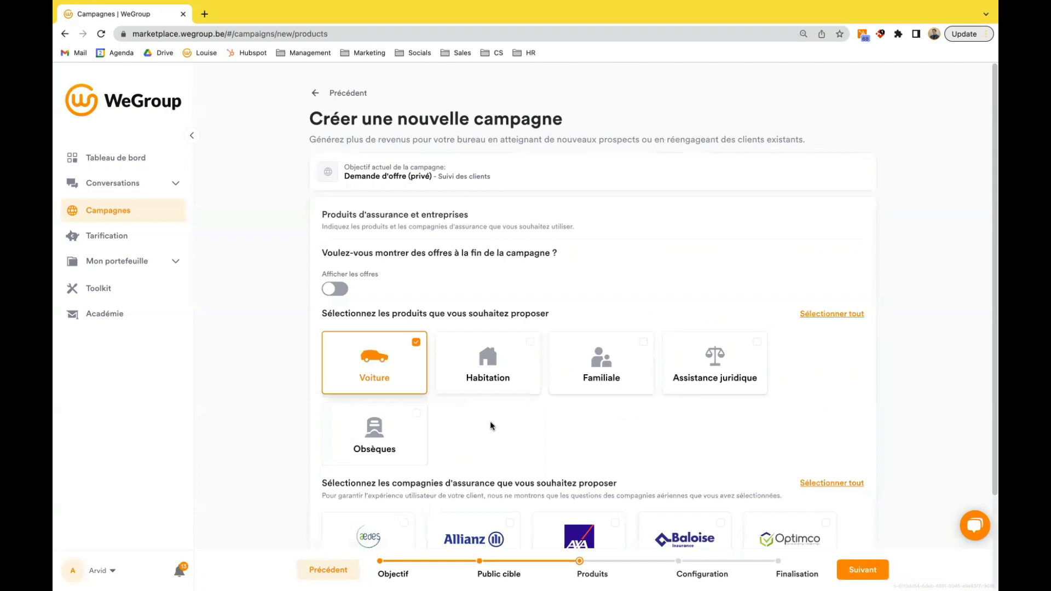
{"action": "scroll", "coordinate": [490, 425], "scroll_direction": "down", "scroll_amount": 3}
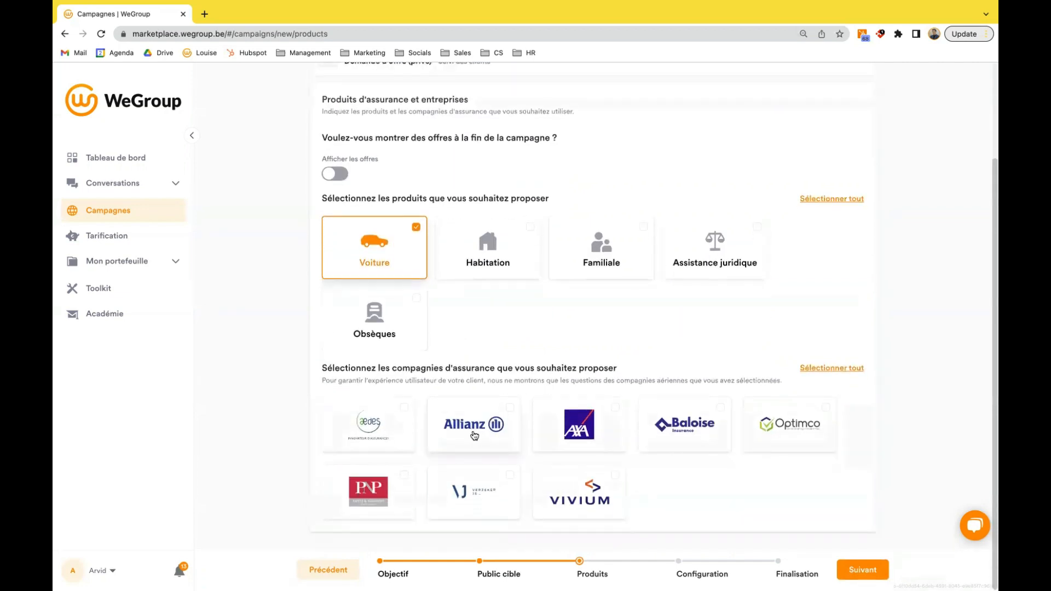
{"action": "left_click", "coordinate": [473, 432]}
{"action": "left_click", "coordinate": [623, 427]}
{"action": "left_click", "coordinate": [663, 426]}
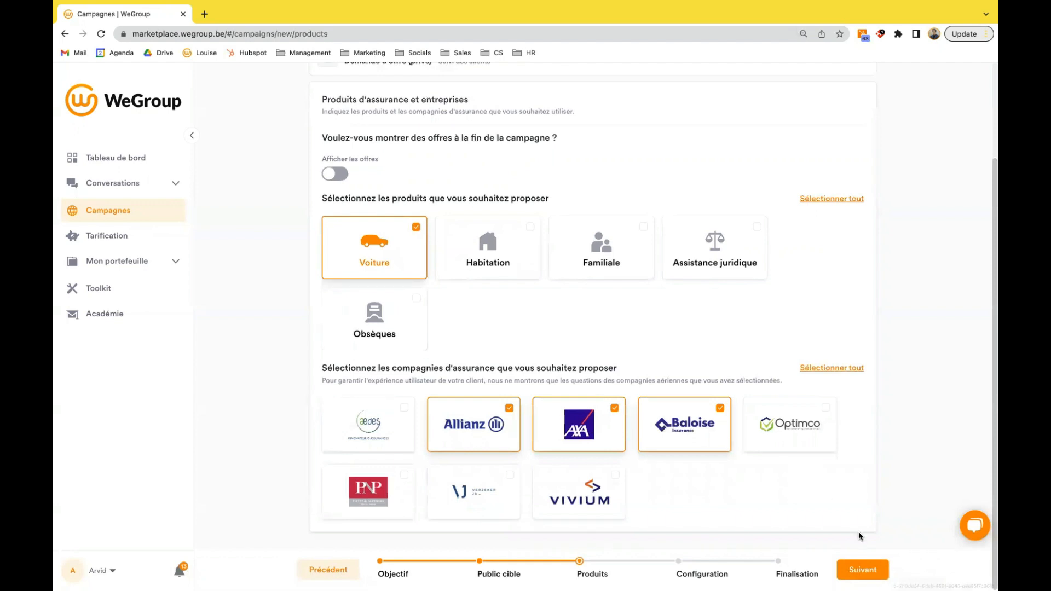
{"action": "left_click", "coordinate": [863, 571]}
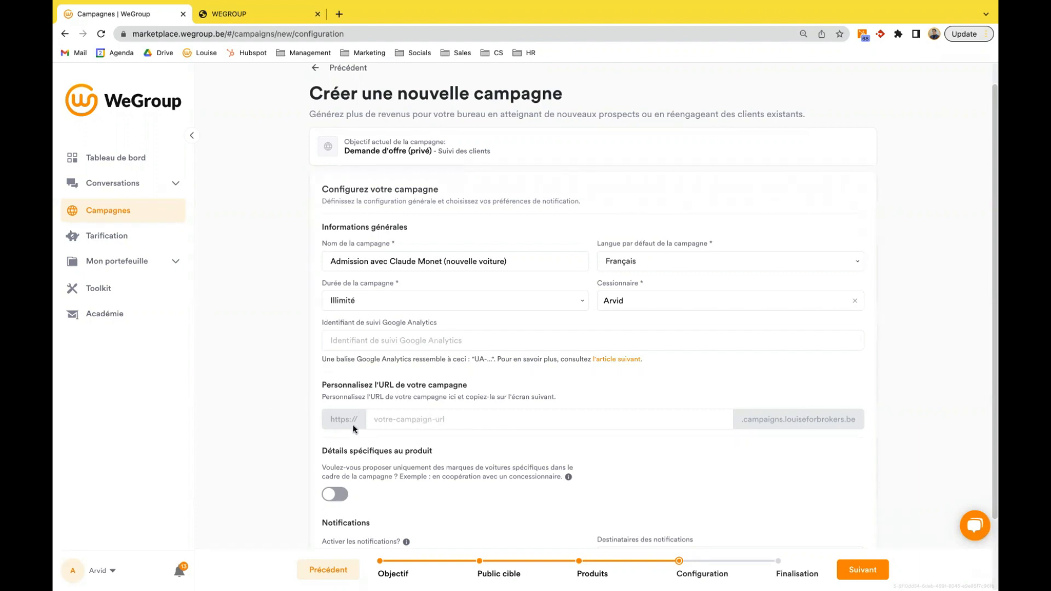
- Personalise the campaign URL with "nouvellevoiture" followed by the client's full name, and continue to finalisation
{"action": "left_click", "coordinate": [407, 416]}
{"action": "left_click", "coordinate": [428, 443]}
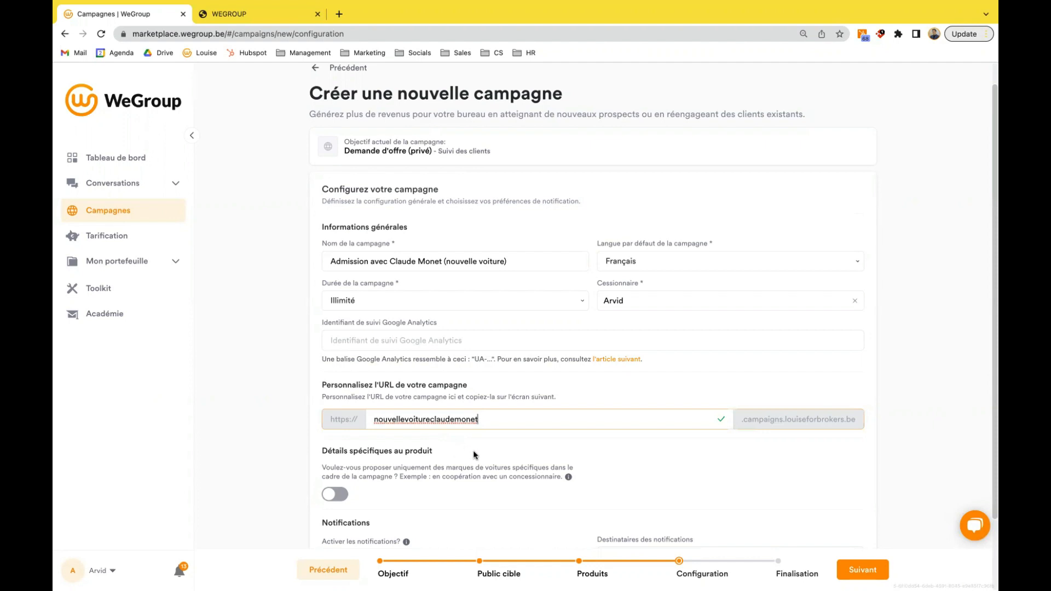
{"action": "scroll", "coordinate": [475, 452], "scroll_direction": "down", "scroll_amount": 2}
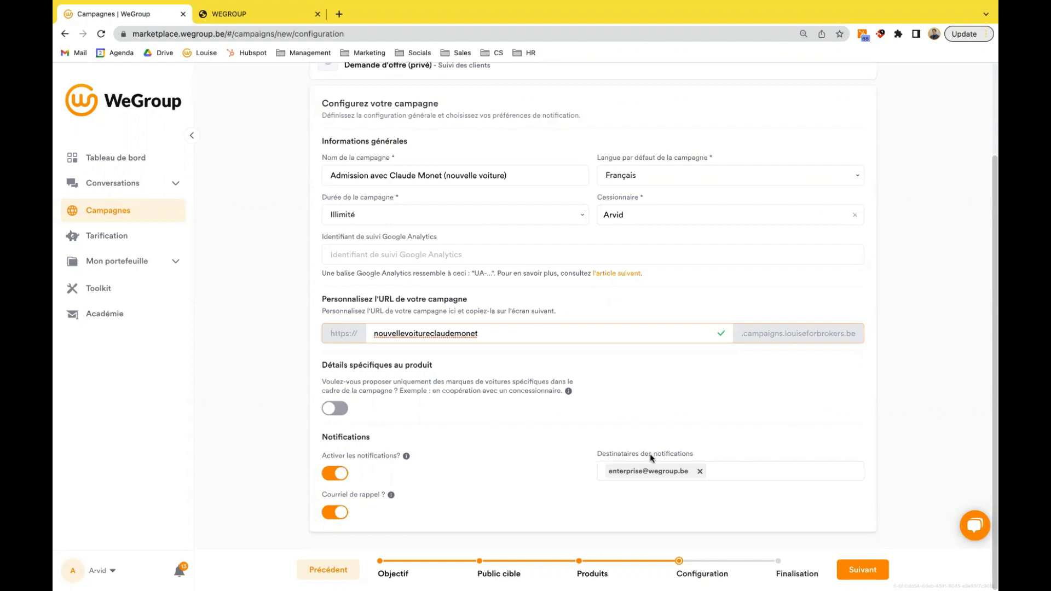
{"action": "left_click", "coordinate": [861, 571]}
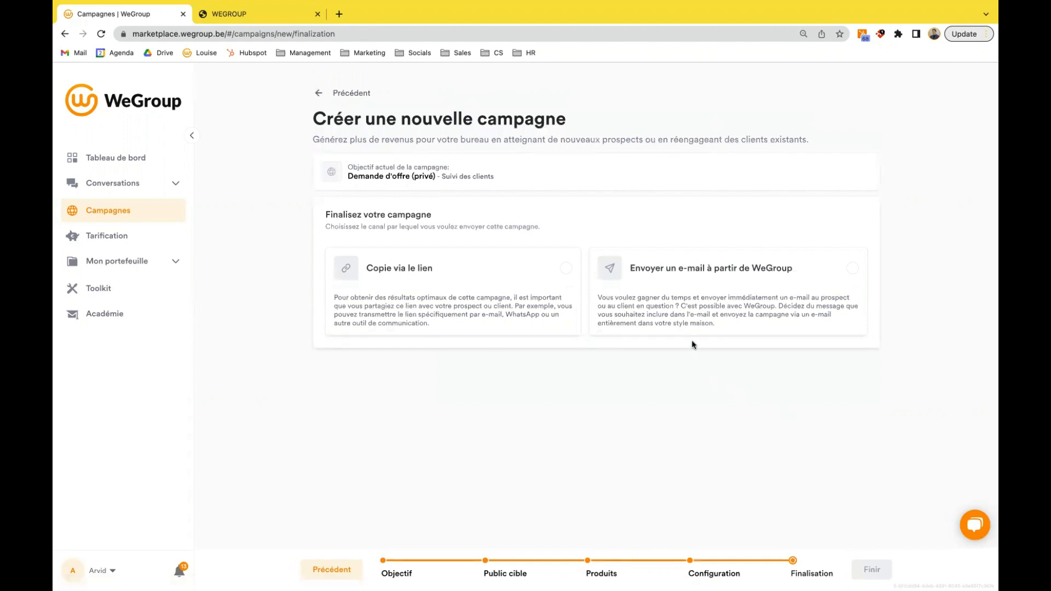
- View the option of sending an e-mail from WeGroup, choose Copie via le lien instead, and finish the campaign
{"action": "left_click", "coordinate": [772, 298]}
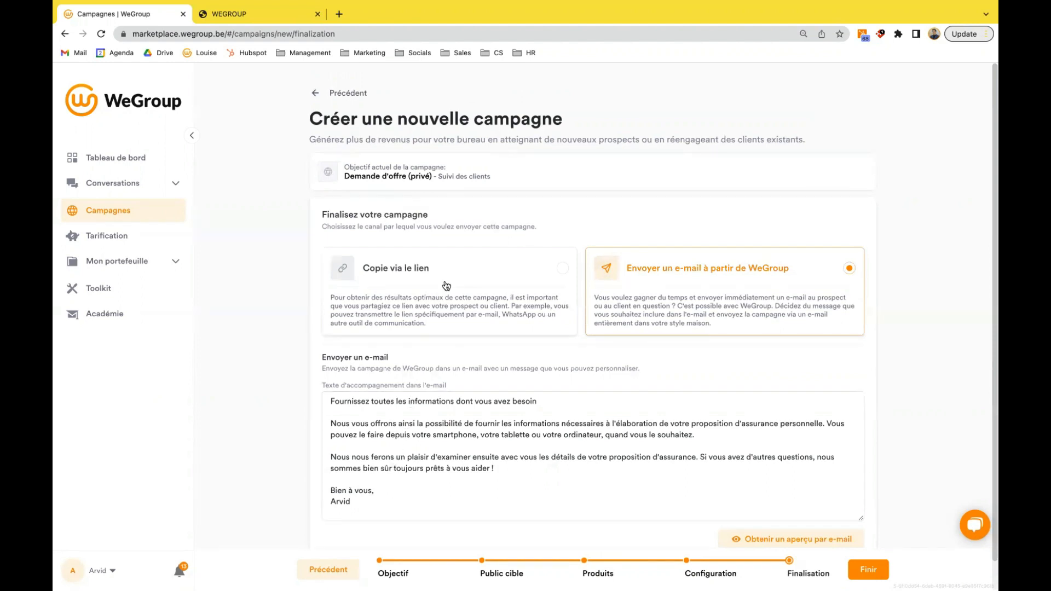
{"action": "left_click", "coordinate": [447, 285]}
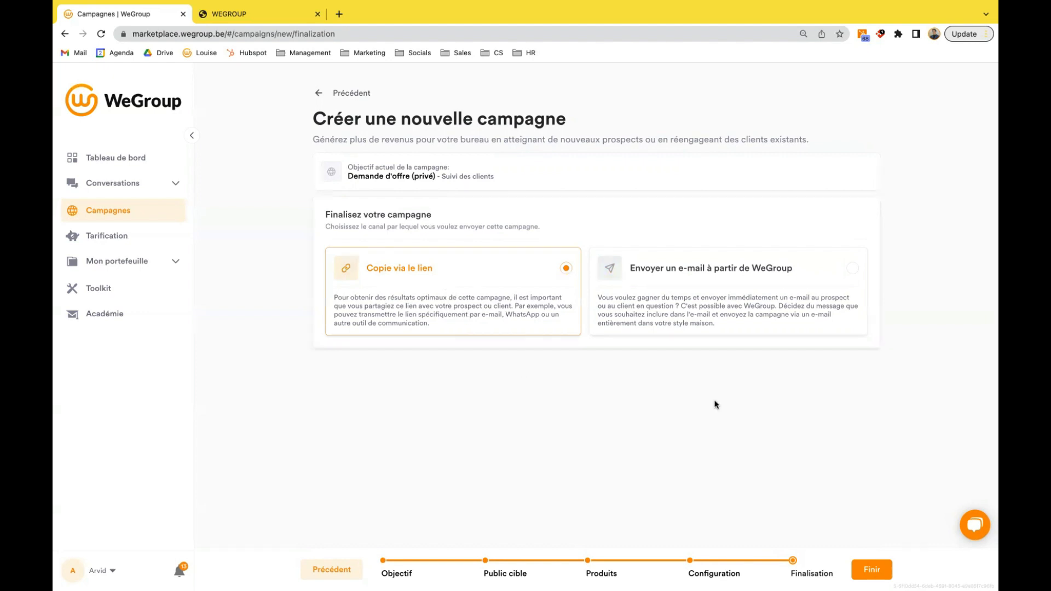
{"action": "left_click", "coordinate": [869, 572]}
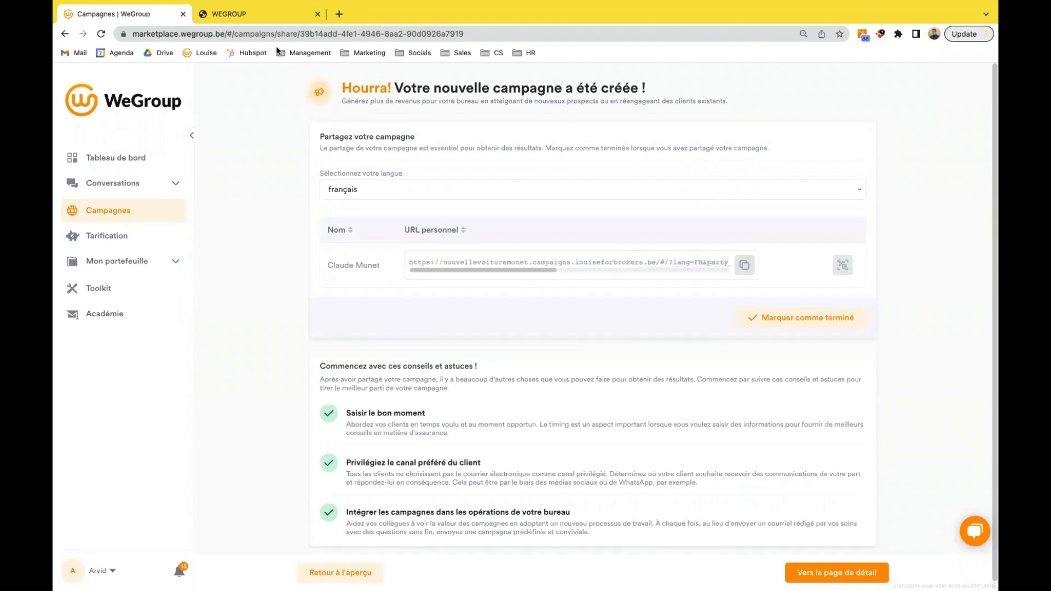
- Start the client's campaign conversation in the other browser tab and continue as Personne physique with the prefilled personal details
{"action": "left_click", "coordinate": [270, 18]}
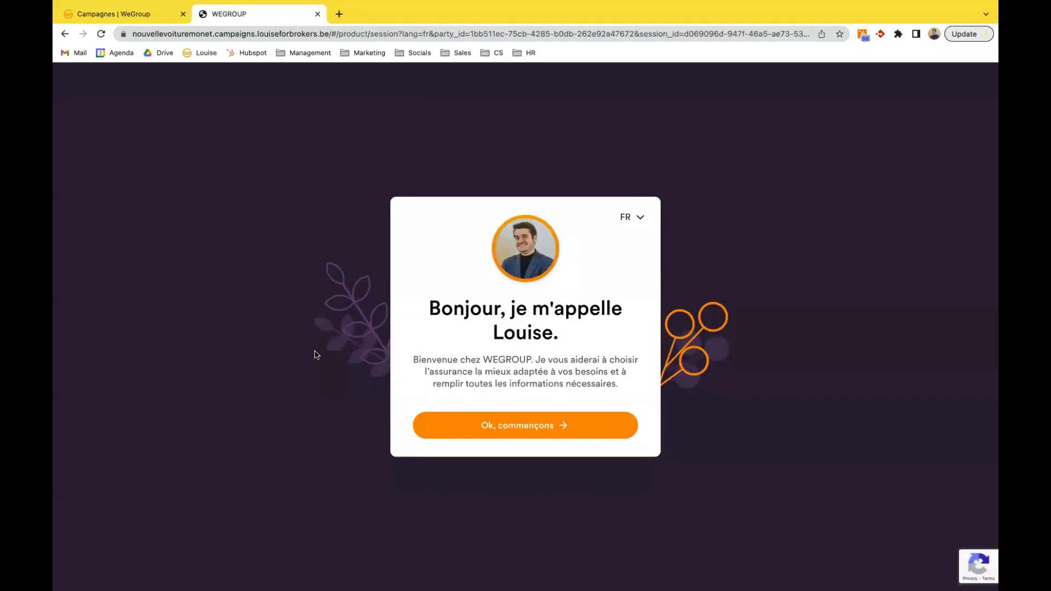
{"action": "left_click", "coordinate": [554, 431]}
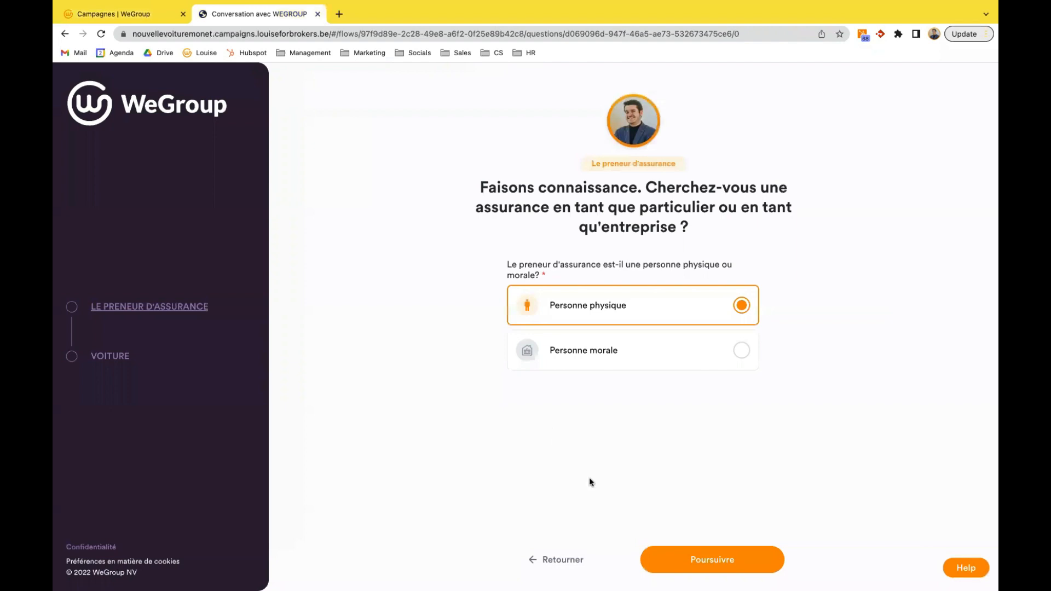
{"action": "left_click", "coordinate": [697, 555]}
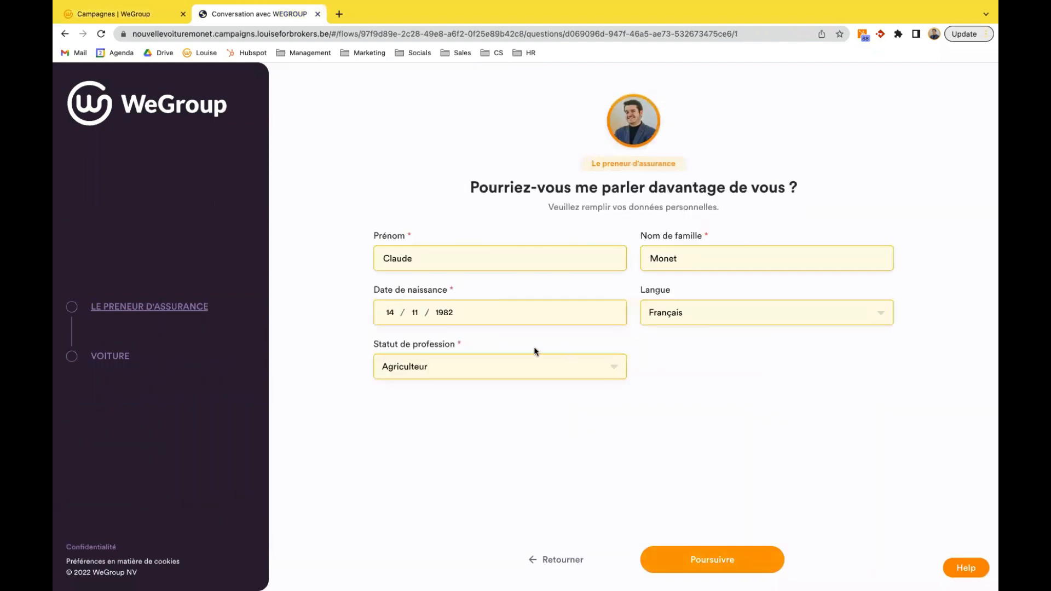
{"action": "left_click", "coordinate": [713, 564]}
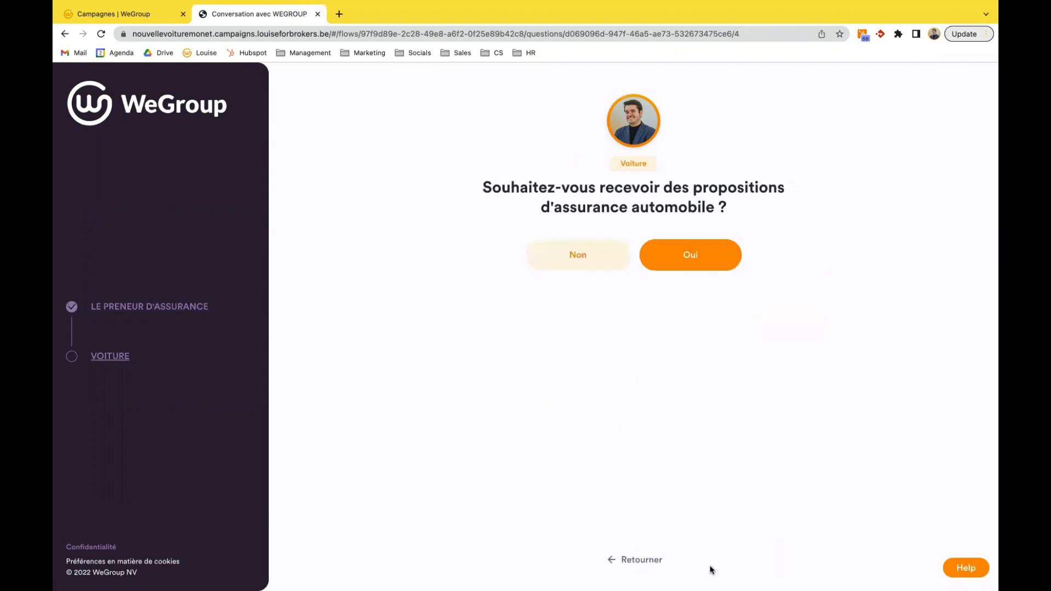
- Accept receiving car insurance proposals and, after viewing the chassis number entry, answer Non to knowing the vehicle identification number
{"action": "left_click", "coordinate": [681, 267]}
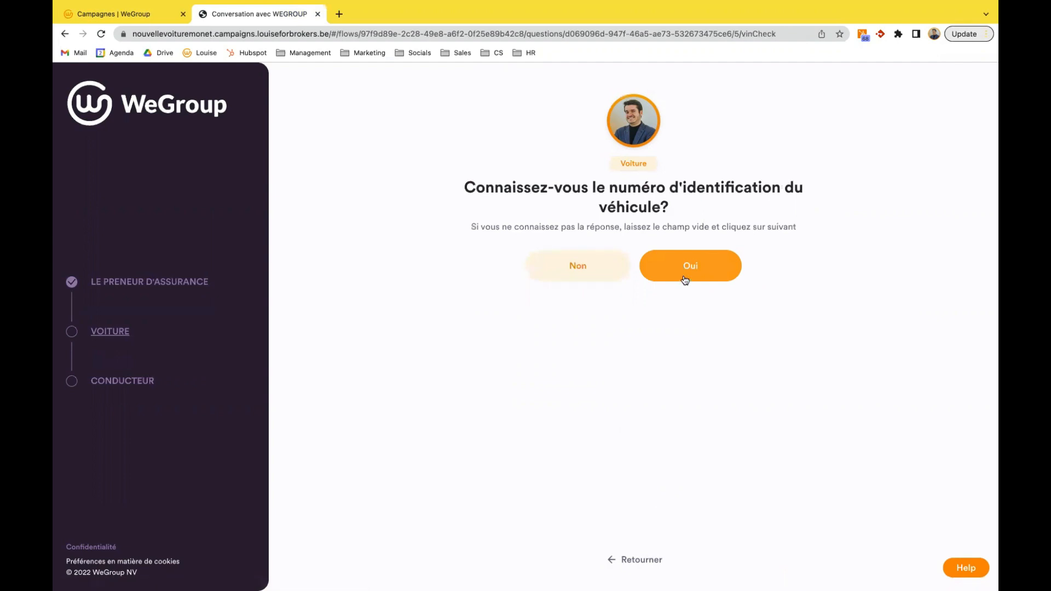
{"action": "left_click", "coordinate": [682, 278]}
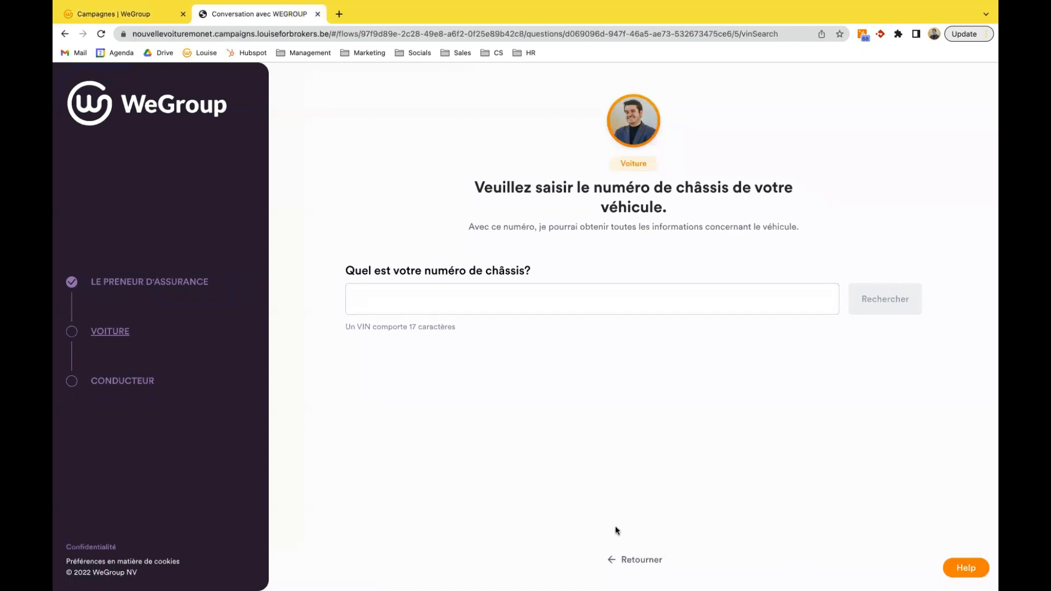
{"action": "left_click", "coordinate": [618, 559]}
{"action": "left_click", "coordinate": [582, 267]}
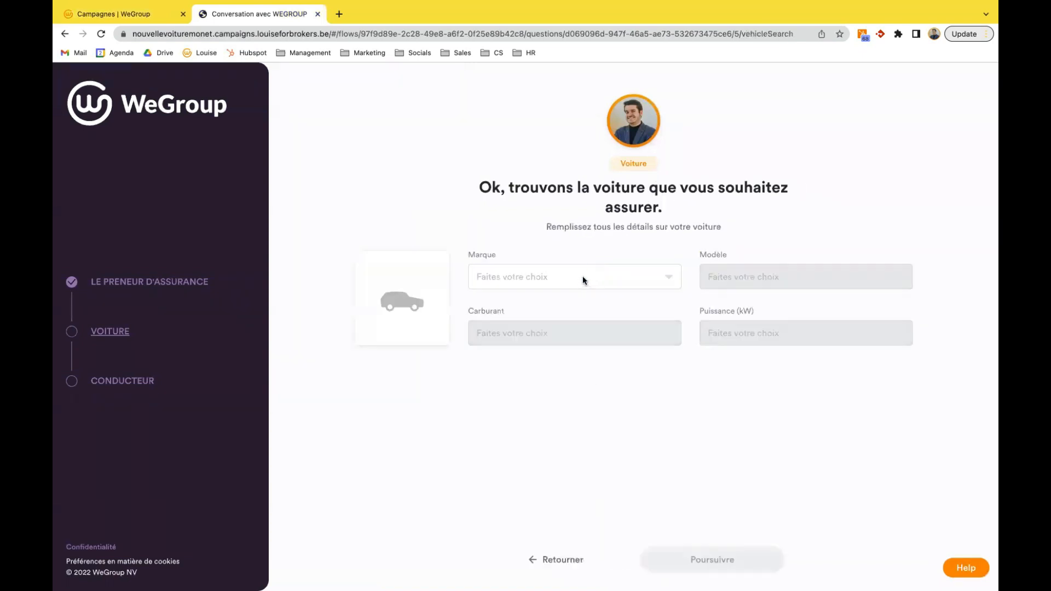
- Look up the car to insure by make Audi and model A5, and select the 1.4TFSI110 STRONIC version
{"action": "left_click", "coordinate": [583, 276]}
{"action": "type", "text": "audi"}
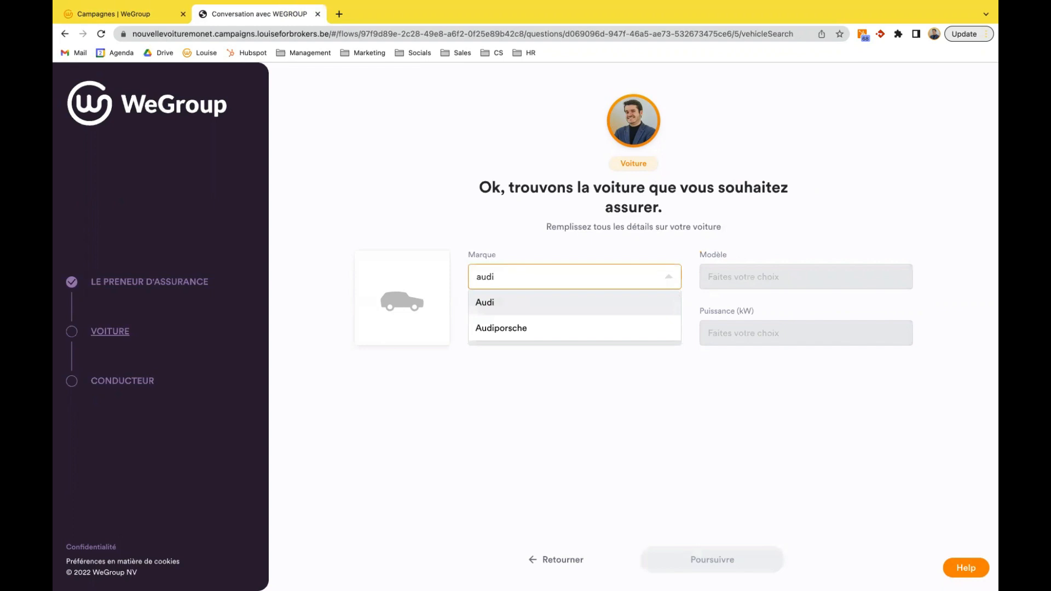
{"action": "left_click", "coordinate": [529, 306]}
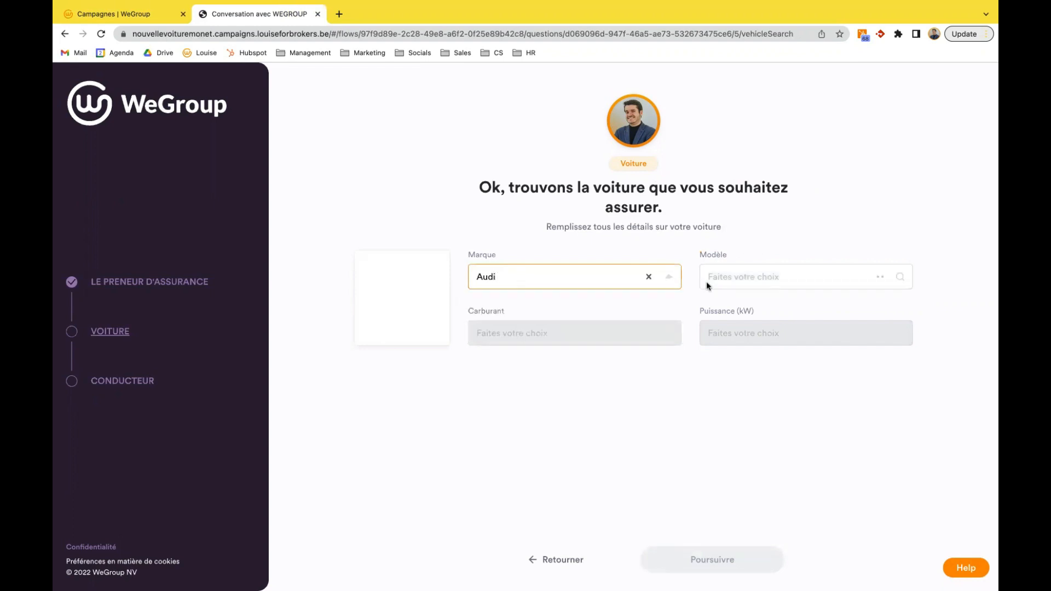
{"action": "left_click", "coordinate": [740, 276]}
{"action": "type", "text": "a5"}
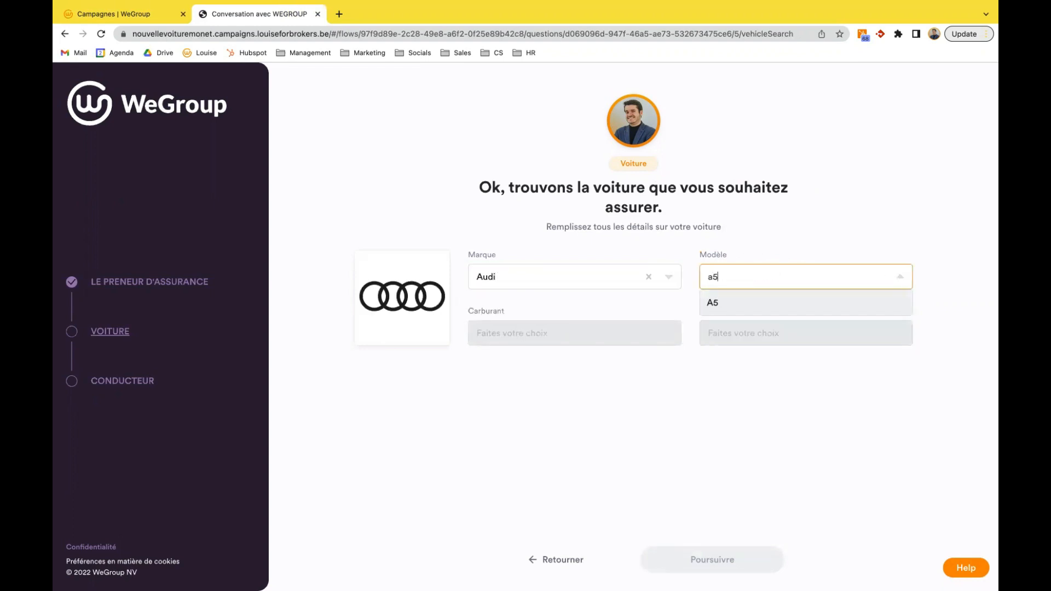
{"action": "left_click", "coordinate": [753, 305]}
{"action": "left_click", "coordinate": [775, 460]}
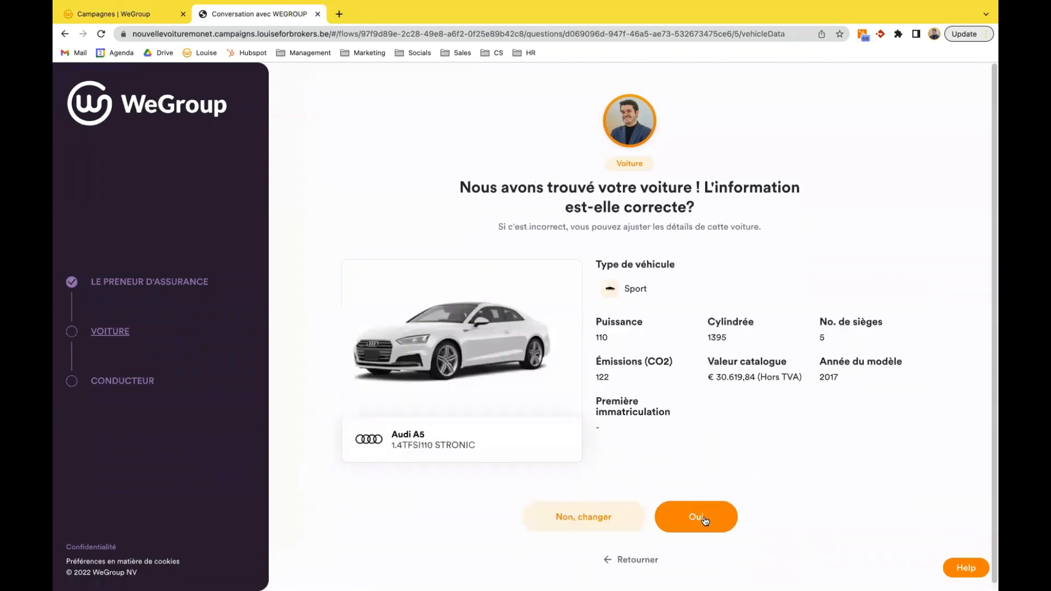
- Confirm the found vehicle details and set the first registration date to 01/12/2022
{"action": "left_click", "coordinate": [705, 519]}
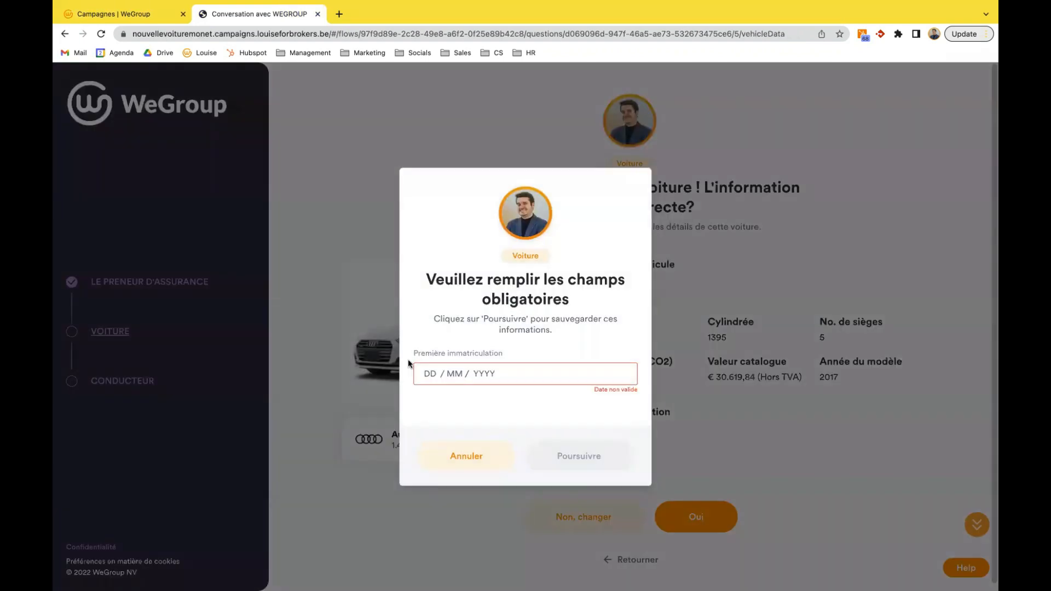
{"action": "left_click", "coordinate": [430, 373]}
{"action": "type", "text": "01 / 12 / 2022"}
{"action": "left_click", "coordinate": [602, 454]}
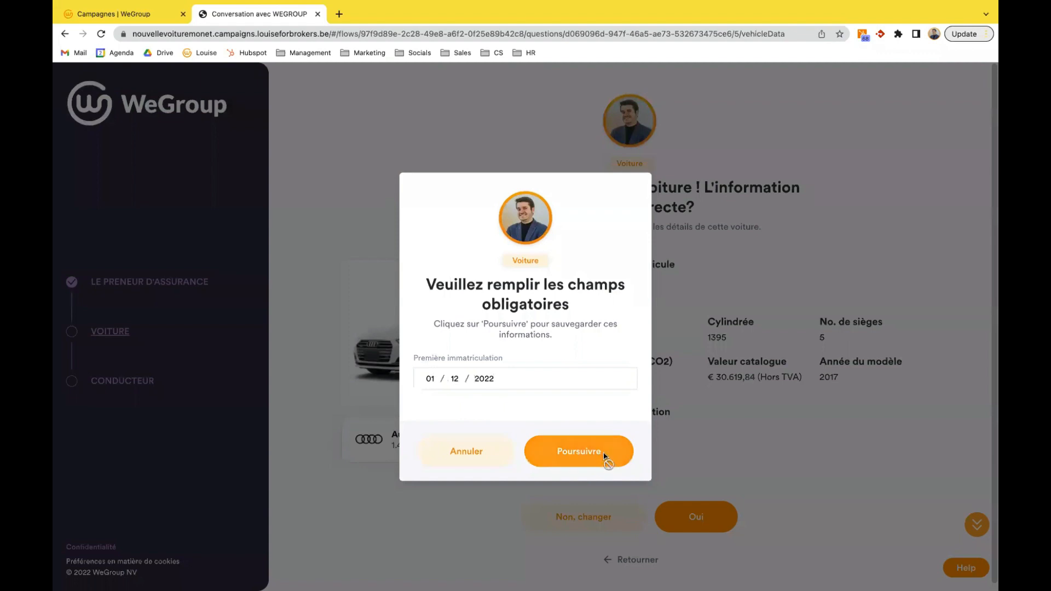